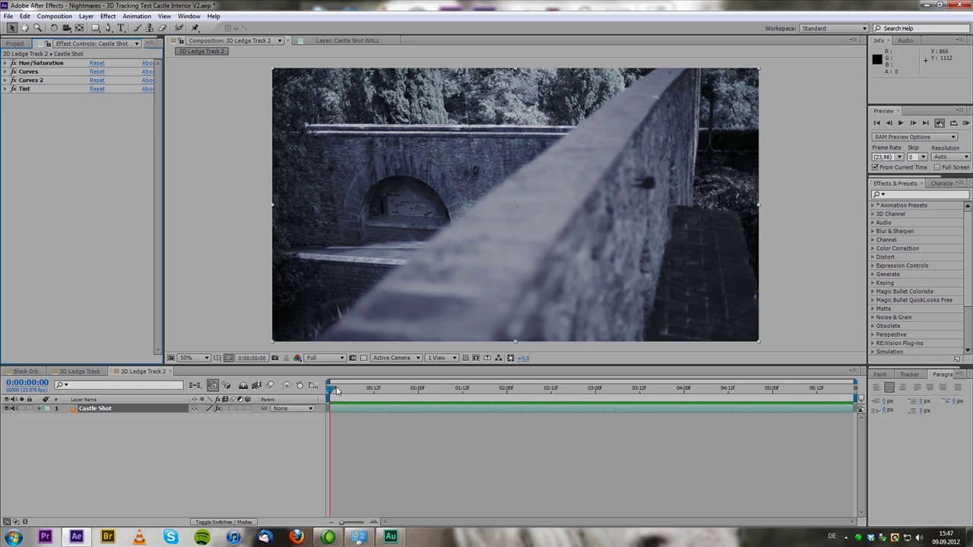
Preview the shot, then camera-track Castle Shot with Animation > Track Camera and review the track points.
{"action": "key", "text": "space"}
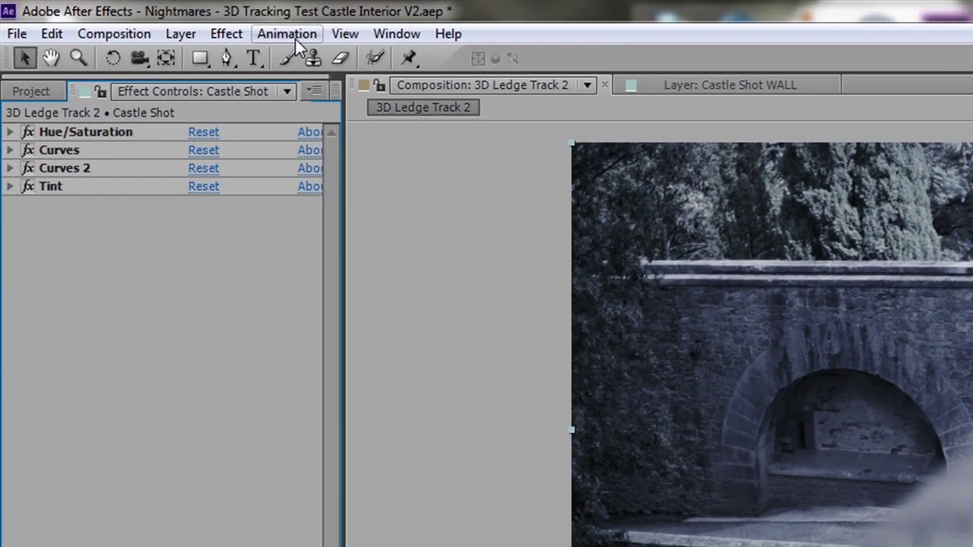
{"action": "left_click", "coordinate": [151, 18]}
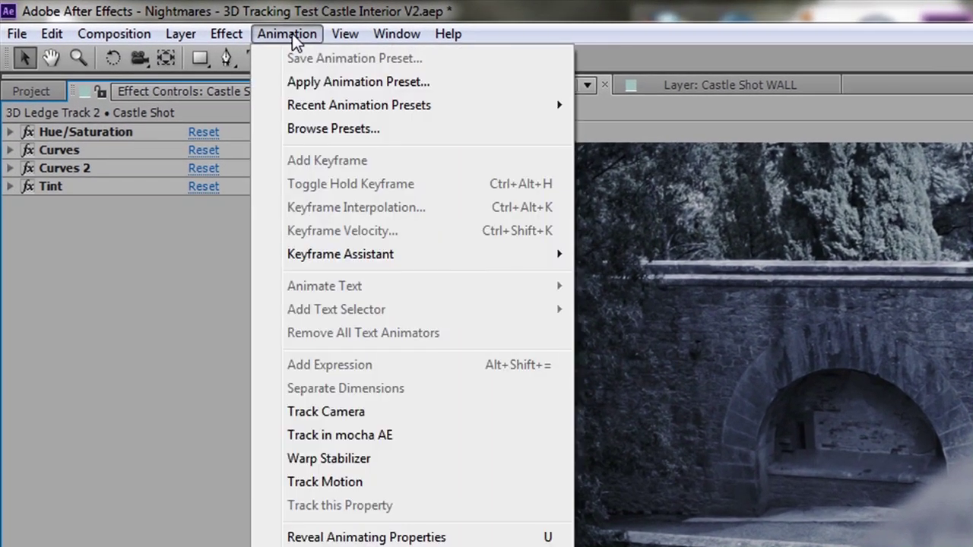
{"action": "left_click", "coordinate": [362, 410]}
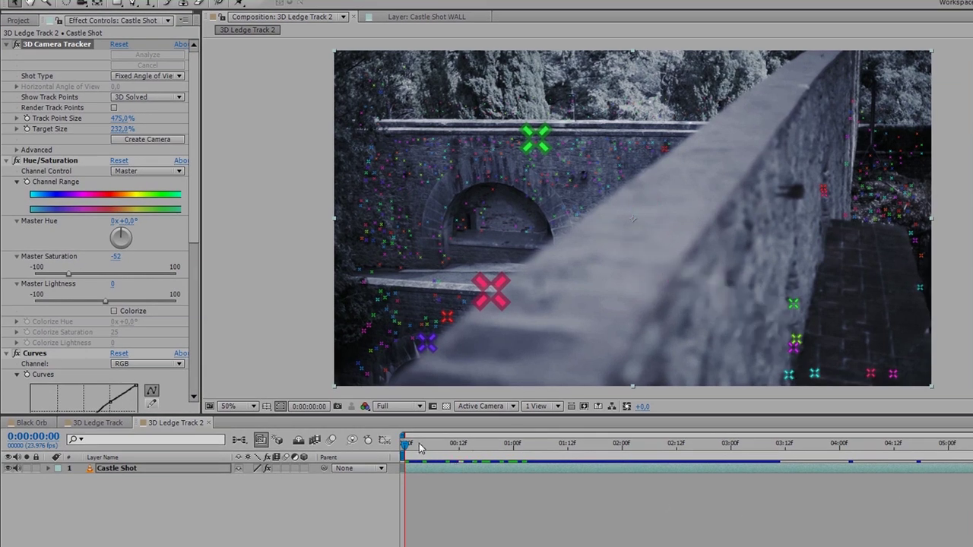
{"action": "left_click_drag", "start_coordinate": [420, 444], "coordinate": [542, 448]}
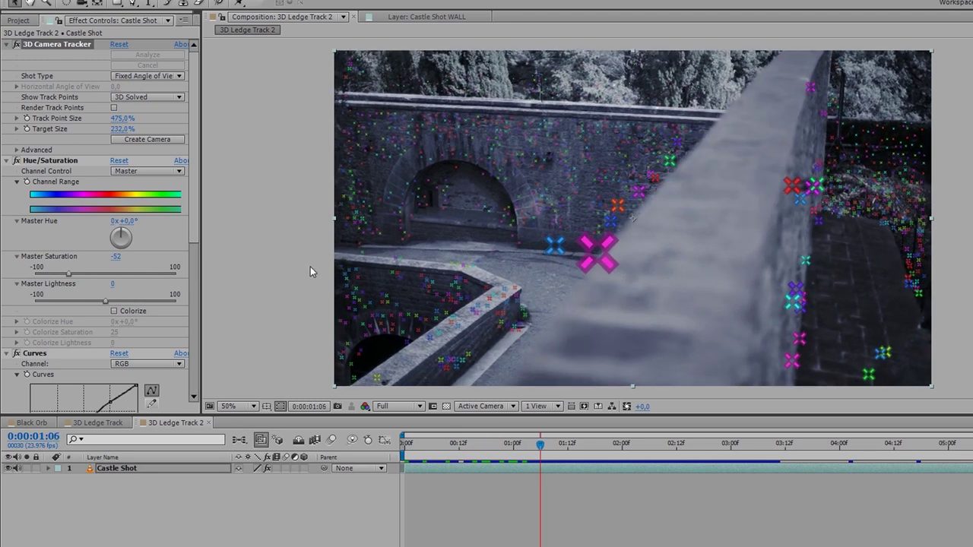
Enlarge the track points to 496% and scrub from 1:21 to 3:00 to check tracking.
{"action": "mouse_move", "coordinate": [124, 120]}
{"action": "left_mouse_down"}
{"action": "mouse_move", "coordinate": [115, 119]}
{"action": "mouse_move", "coordinate": [155, 120]}
{"action": "mouse_move", "coordinate": [134, 121]}
{"action": "left_mouse_up"}
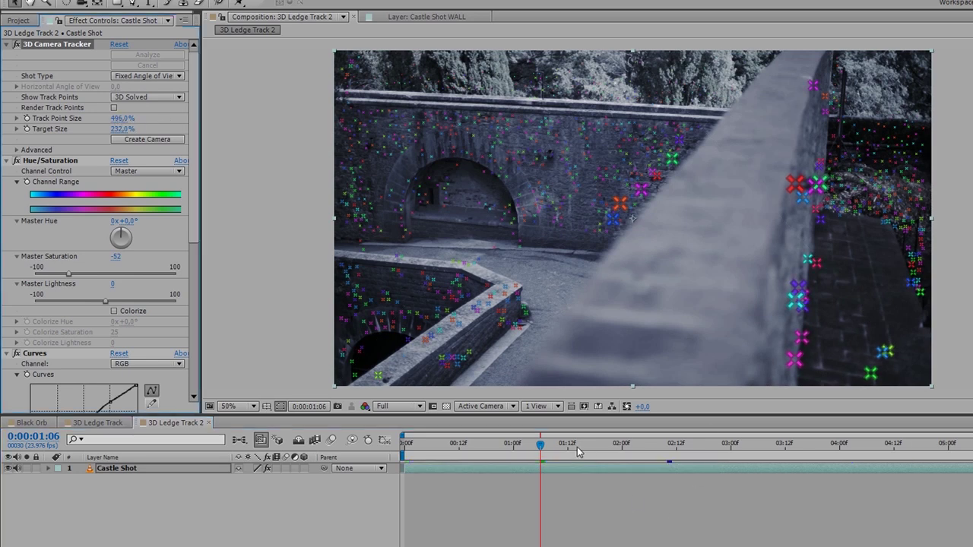
{"action": "left_click", "coordinate": [568, 443]}
{"action": "left_click", "coordinate": [610, 444]}
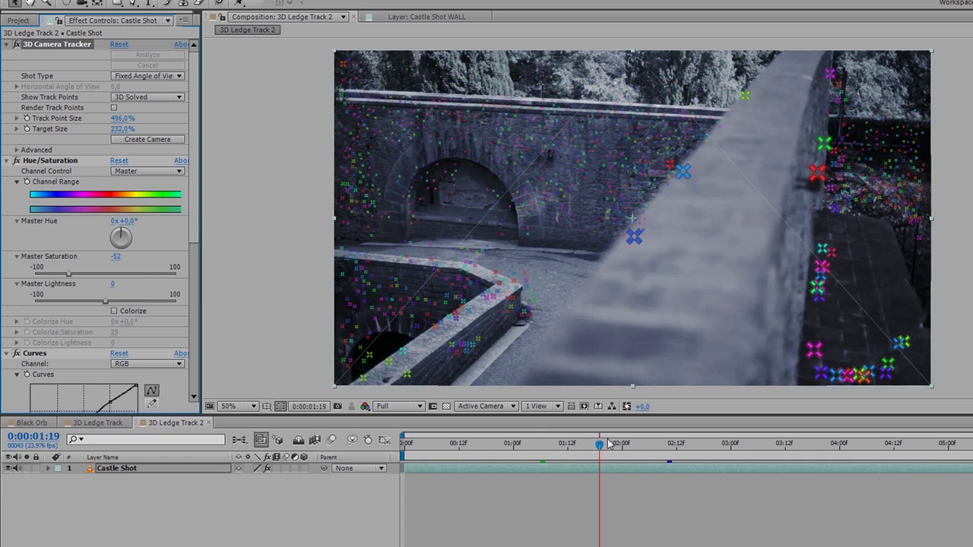
{"action": "left_click_drag", "start_coordinate": [610, 444], "coordinate": [627, 446]}
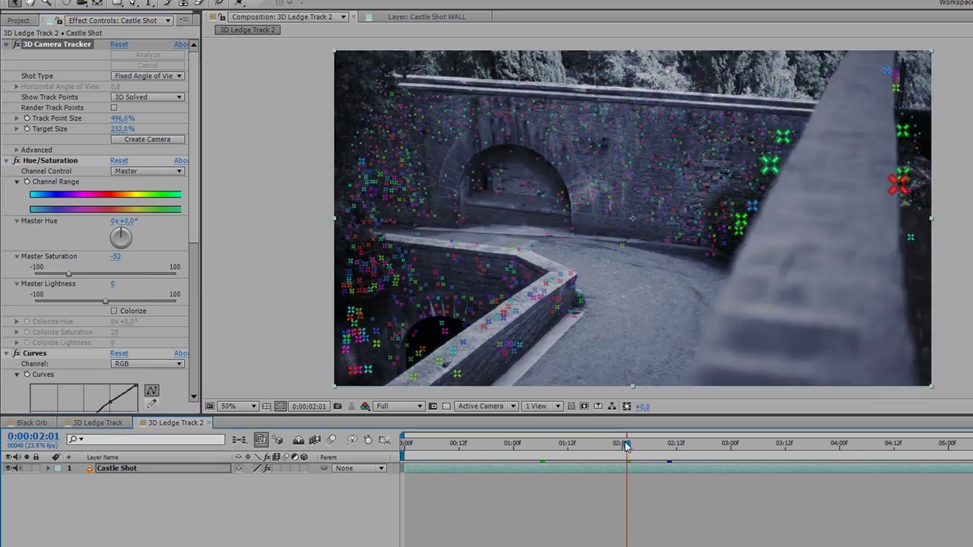
{"action": "left_click", "coordinate": [680, 443]}
{"action": "left_click", "coordinate": [731, 451]}
{"action": "left_click", "coordinate": [551, 451]}
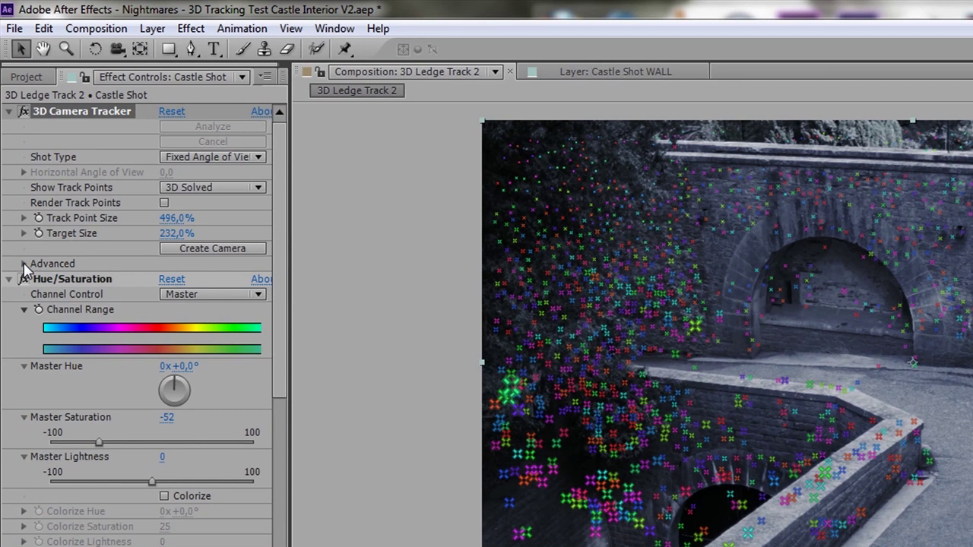
Expand the tracker's Advanced section to show the 0.88-pixel average solve error.
{"action": "left_click", "coordinate": [23, 263]}
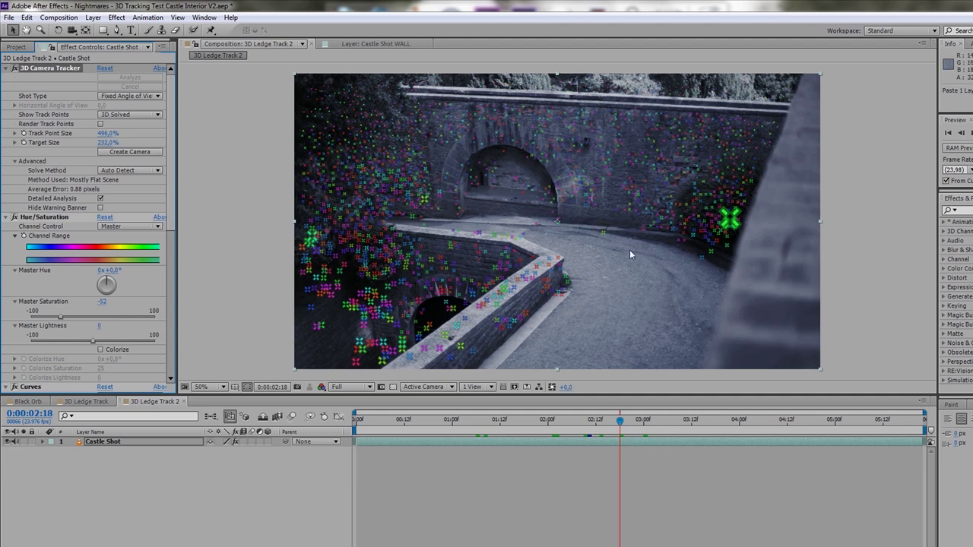
Create a null and camera at the ground point by the right hedge, then select Track Null 1.
{"action": "right_click", "coordinate": [701, 261]}
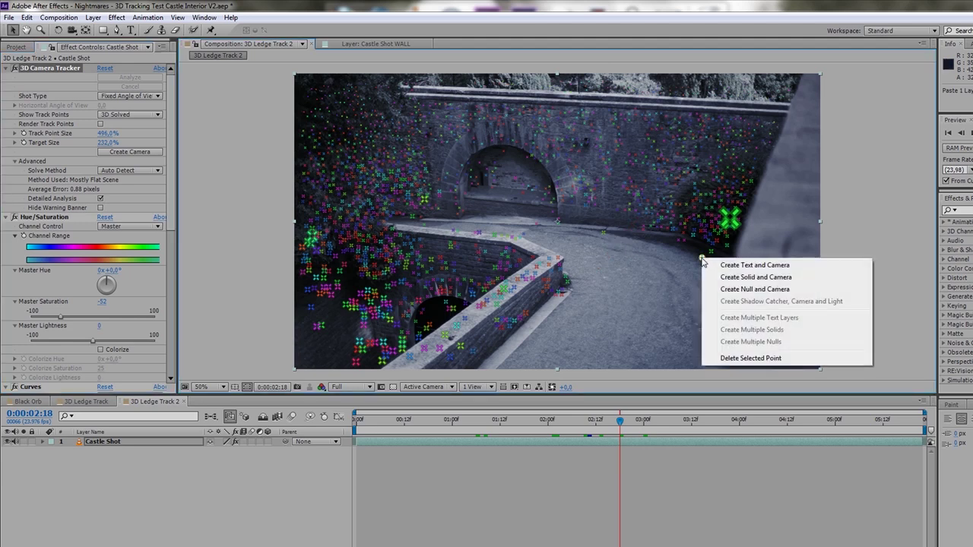
{"action": "left_click", "coordinate": [728, 289]}
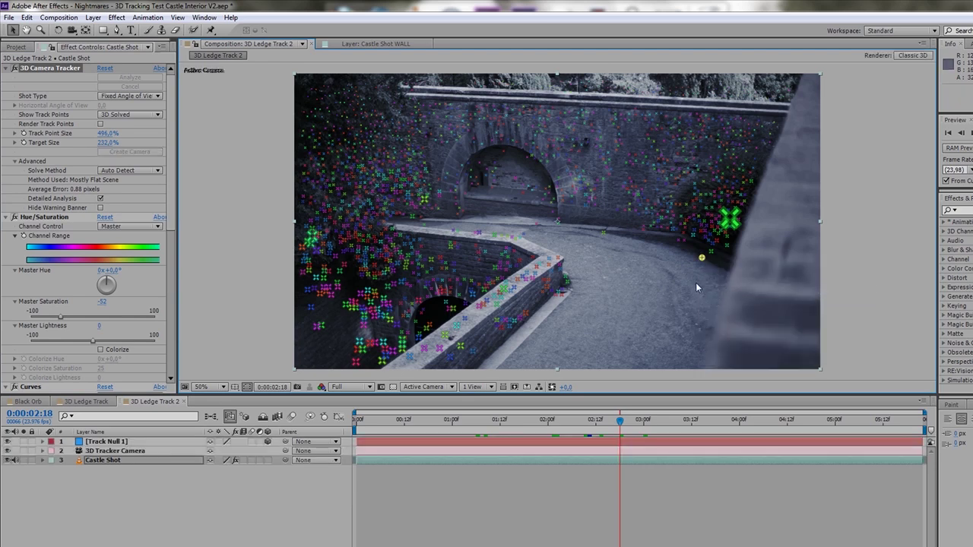
{"action": "left_click", "coordinate": [121, 453]}
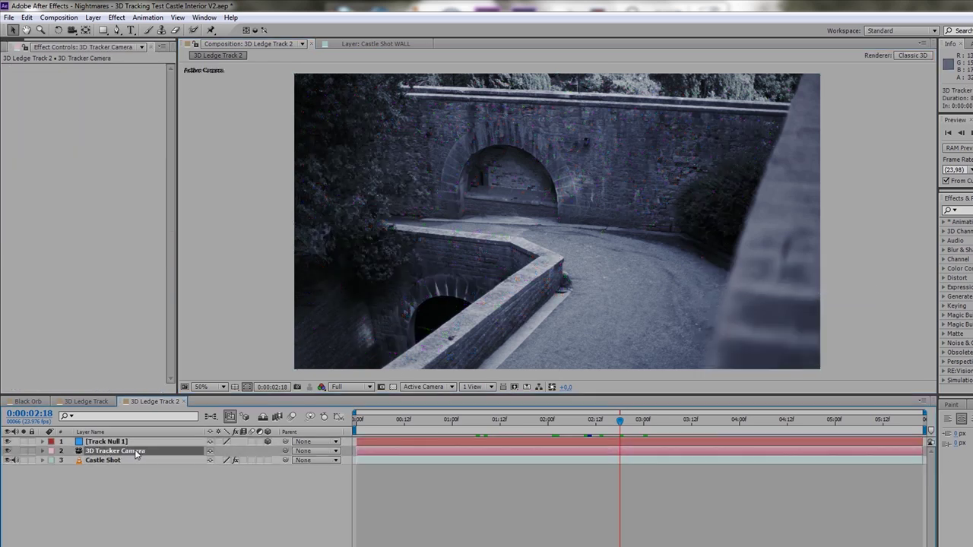
{"action": "left_click", "coordinate": [116, 459]}
{"action": "left_click", "coordinate": [119, 442]}
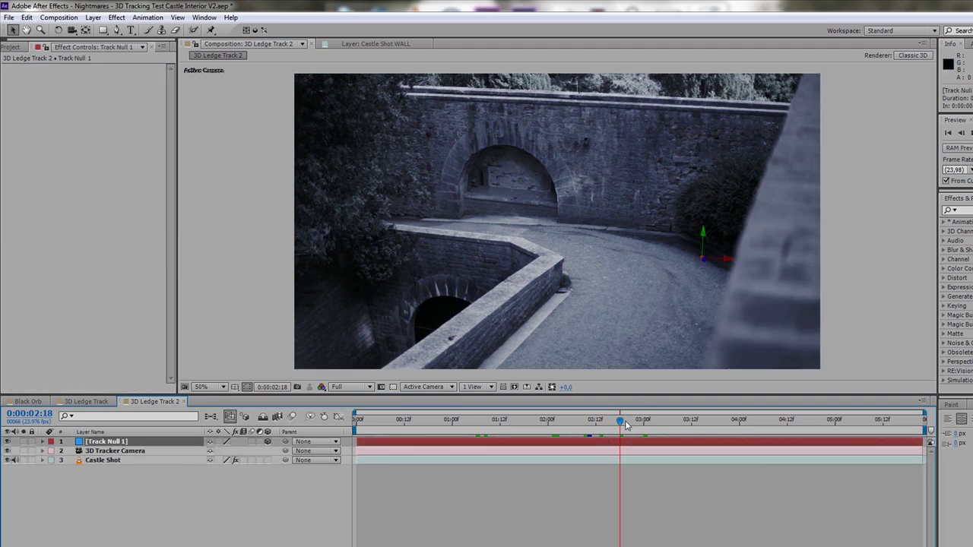
Scrub from 0:00:00:12 to 4:18 to confirm the null holds its ground position.
{"action": "left_click_drag", "start_coordinate": [618, 426], "coordinate": [525, 426]}
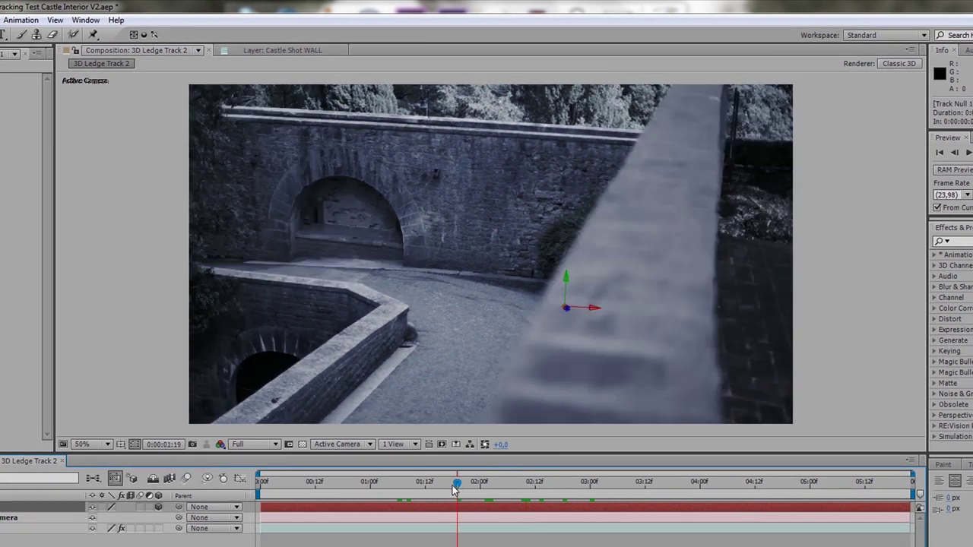
{"action": "left_click_drag", "start_coordinate": [454, 490], "coordinate": [316, 486]}
{"action": "left_click", "coordinate": [451, 484]}
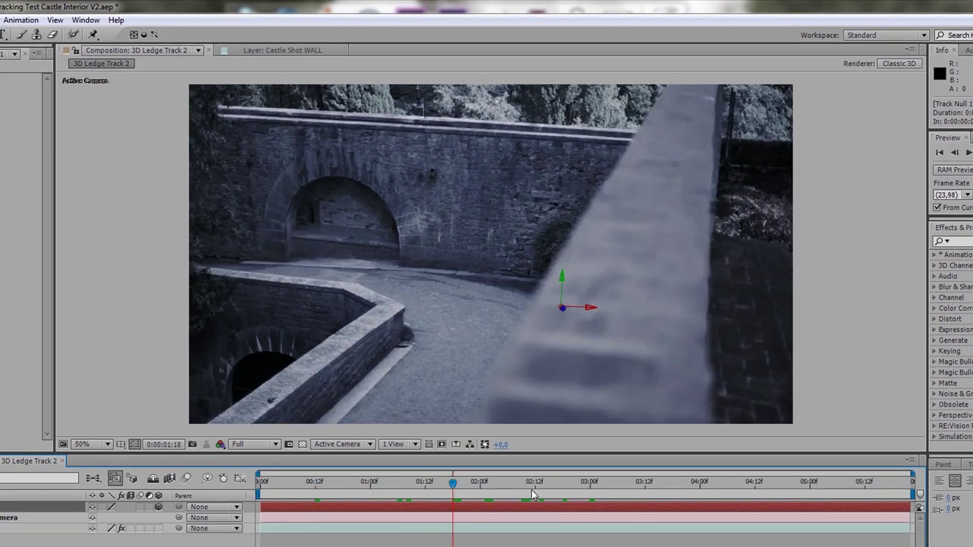
{"action": "left_click", "coordinate": [533, 487]}
{"action": "left_click", "coordinate": [586, 492]}
{"action": "left_click", "coordinate": [648, 492]}
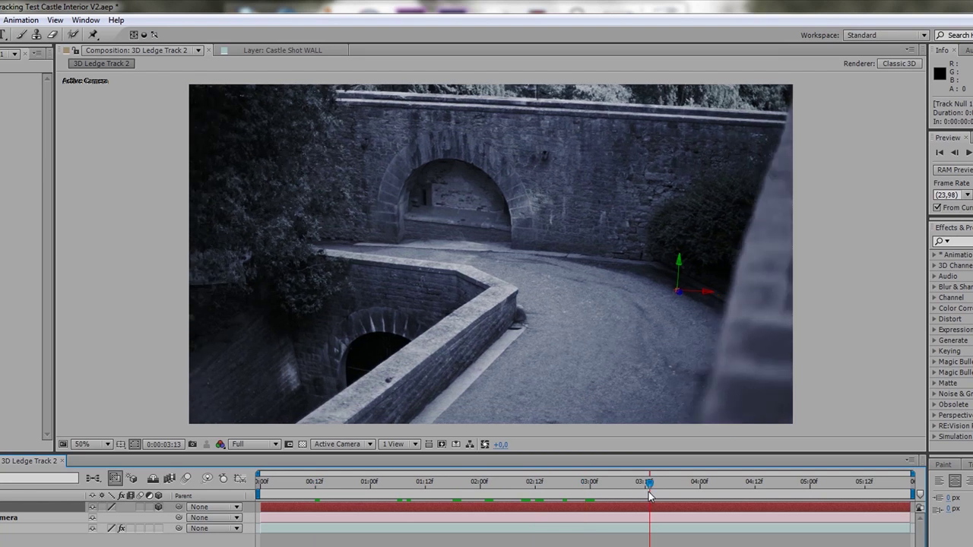
{"action": "left_click", "coordinate": [715, 494]}
{"action": "left_click", "coordinate": [783, 487]}
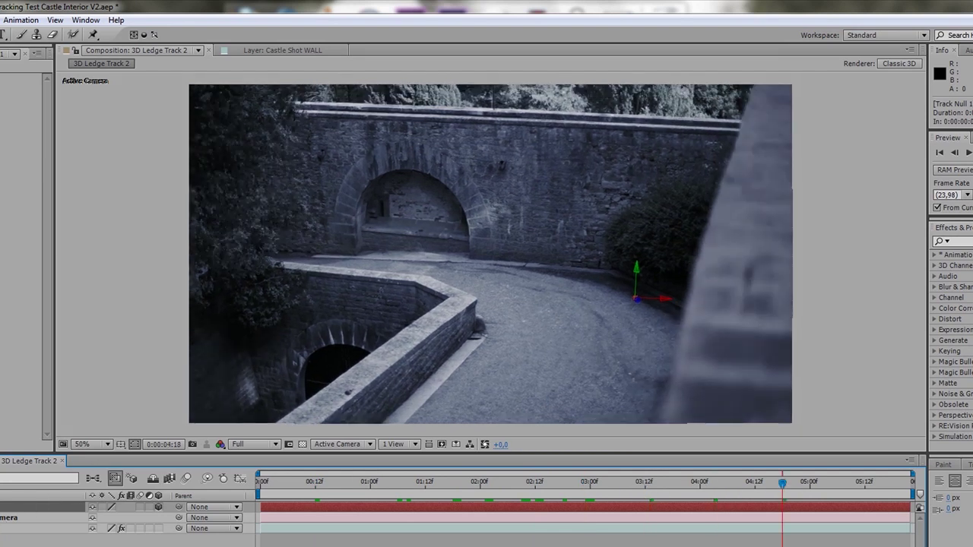
Create nulls at the wall-corner, lower-right ground and far-wall track points on Castle Shot.
{"action": "key", "text": "ctrl+Down"}
{"action": "key", "text": "ctrl+Down"}
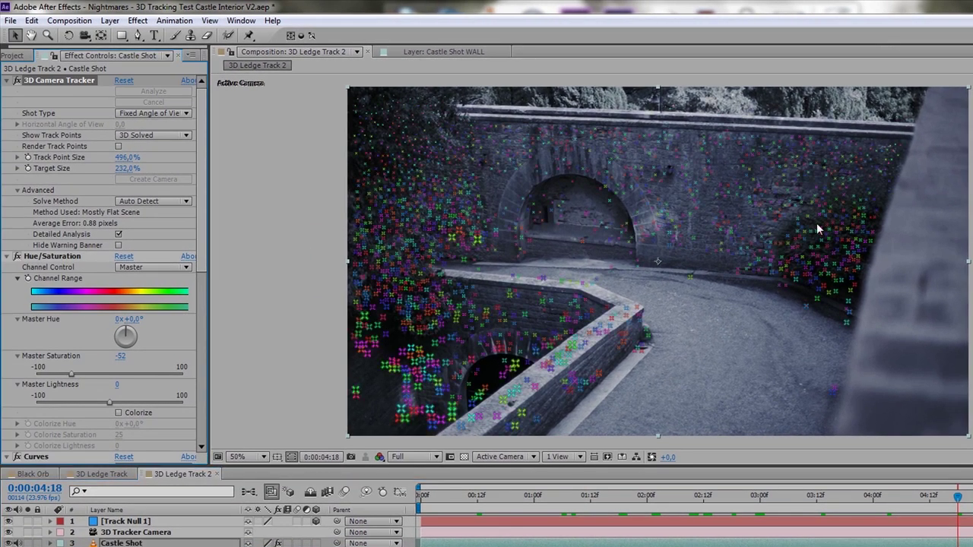
{"action": "right_click", "coordinate": [642, 354]}
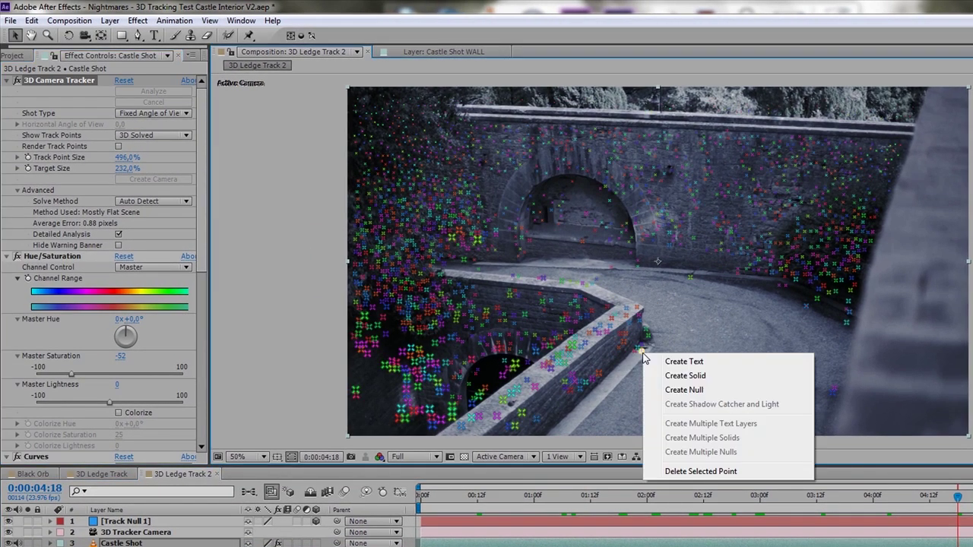
{"action": "left_click", "coordinate": [682, 390]}
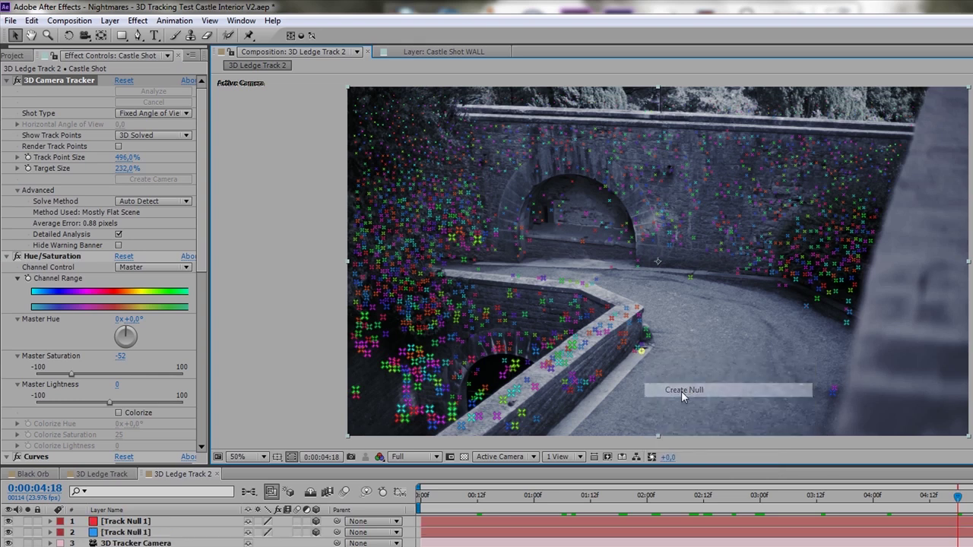
{"action": "right_click", "coordinate": [835, 389]}
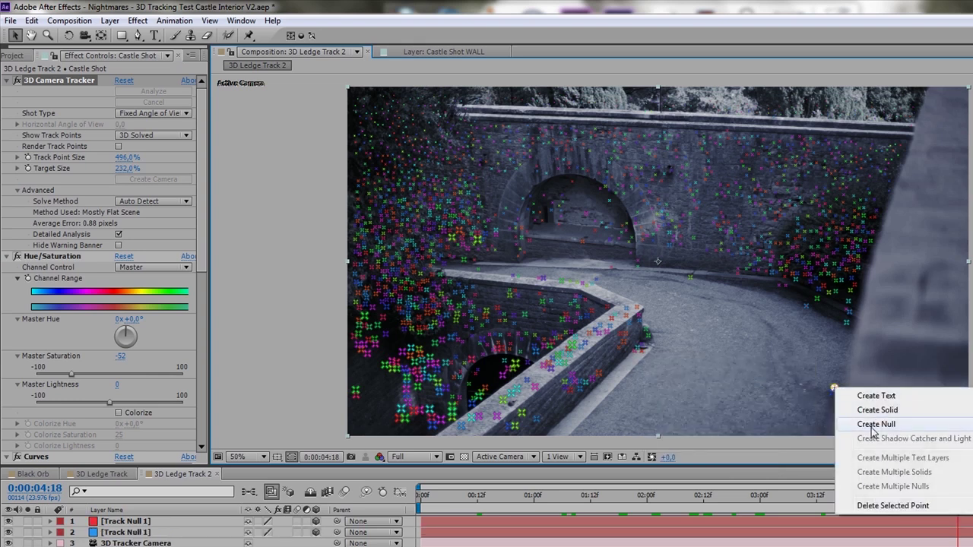
{"action": "left_click", "coordinate": [872, 431]}
{"action": "right_click", "coordinate": [690, 279]}
{"action": "left_click", "coordinate": [736, 314]}
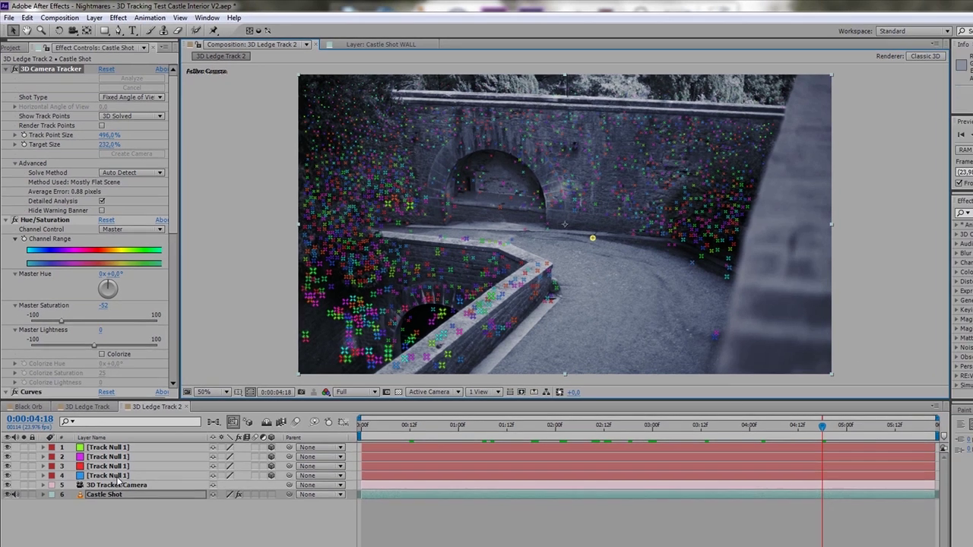
Select all four Track Null layers.
{"action": "left_click", "coordinate": [117, 476]}
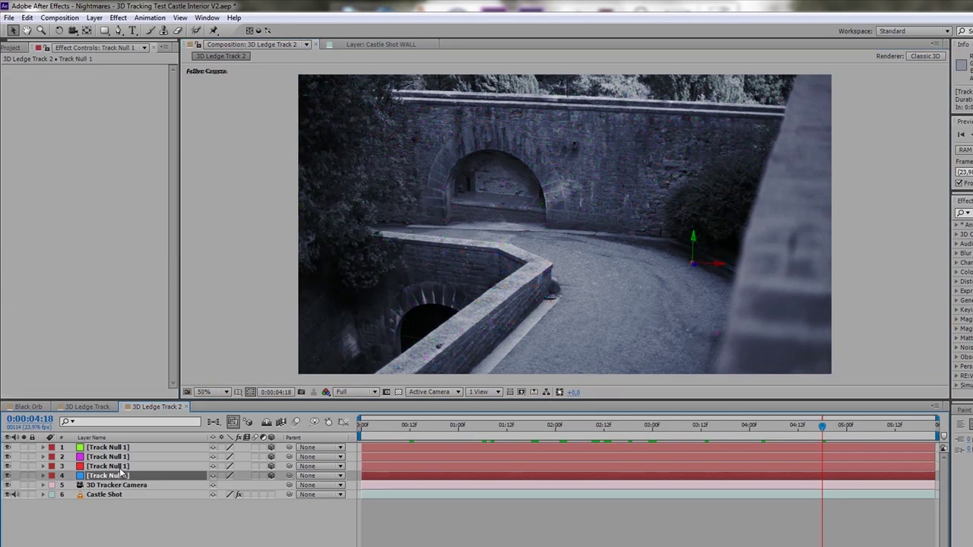
{"action": "left_click", "coordinate": [120, 467]}
{"action": "left_click", "coordinate": [122, 457]}
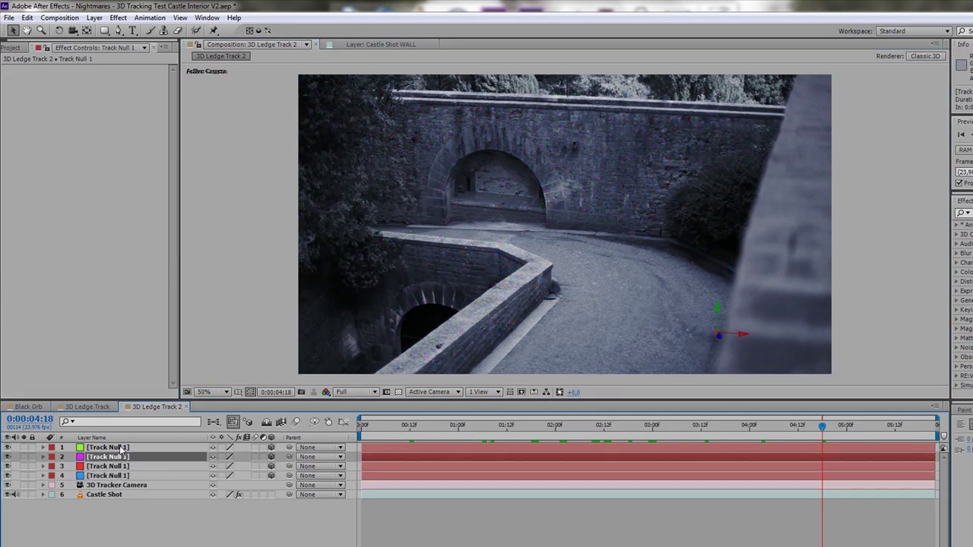
{"action": "left_click", "coordinate": [122, 448]}
{"action": "left_click", "coordinate": [122, 476], "text": "shift"}
Scrub from 0:19 to 4:14 to confirm the four nulls stick to the ground.
{"action": "left_click_drag", "start_coordinate": [570, 426], "coordinate": [440, 427]}
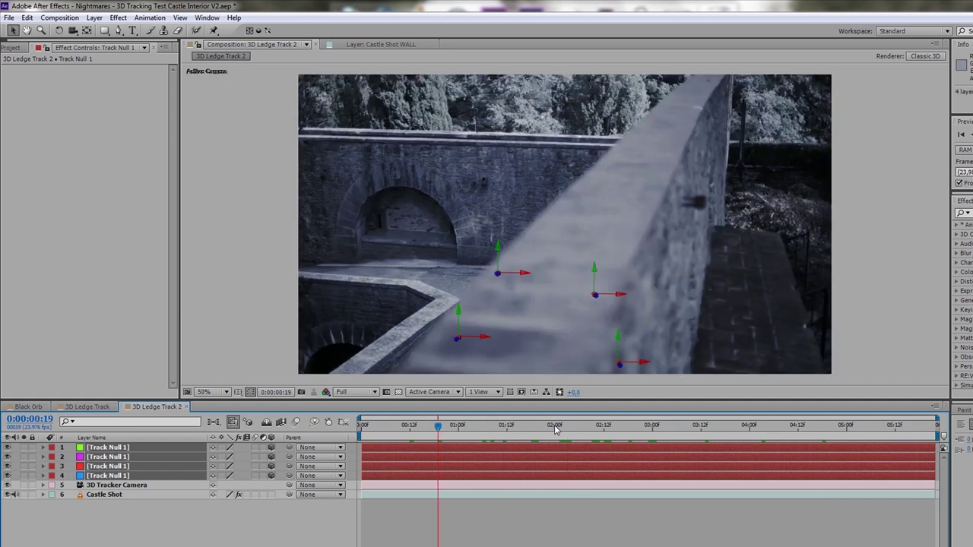
{"action": "left_click", "coordinate": [554, 426]}
{"action": "left_click", "coordinate": [613, 426]}
{"action": "left_click", "coordinate": [664, 428]}
{"action": "left_click", "coordinate": [724, 427]}
{"action": "left_click", "coordinate": [762, 427]}
{"action": "left_click", "coordinate": [806, 428]}
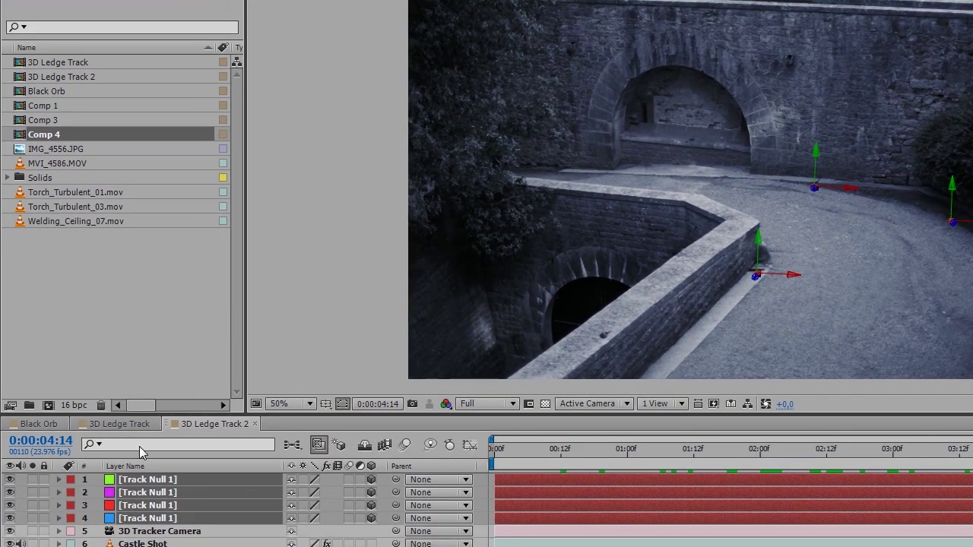
Create Comp 5, add Black Solid 7, and apply Video Copilot's Element effect to it.
{"action": "left_click", "coordinate": [49, 406]}
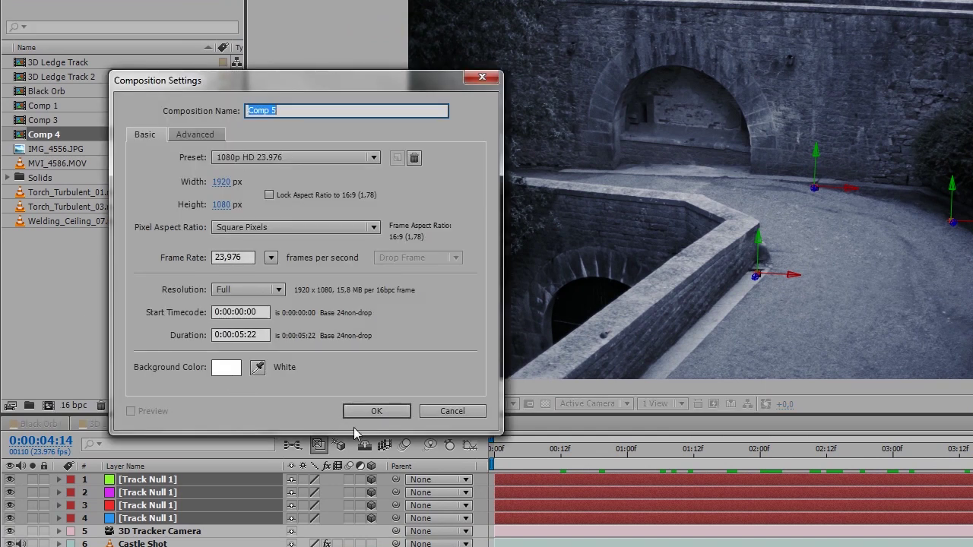
{"action": "left_click", "coordinate": [377, 412]}
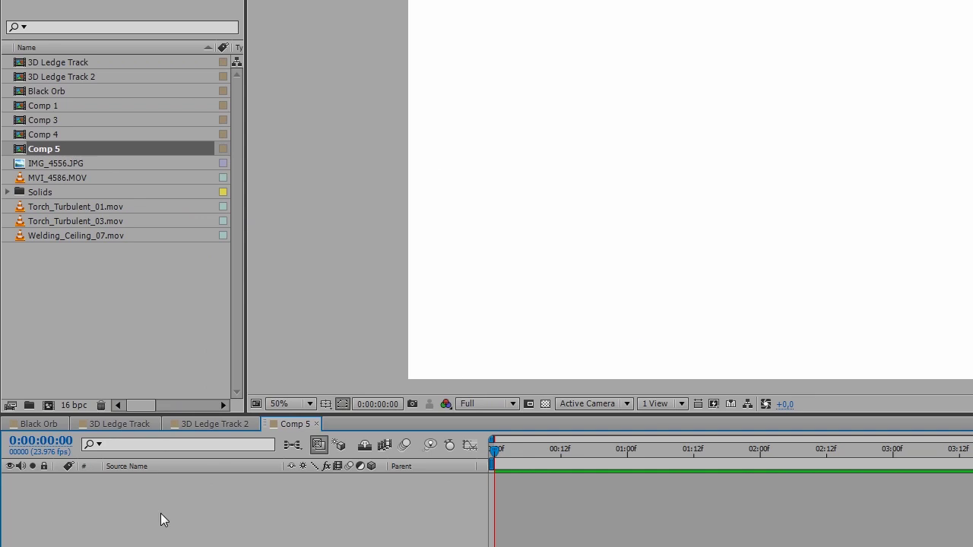
{"action": "right_click", "coordinate": [121, 486]}
{"action": "mouse_move", "coordinate": [248, 305]}
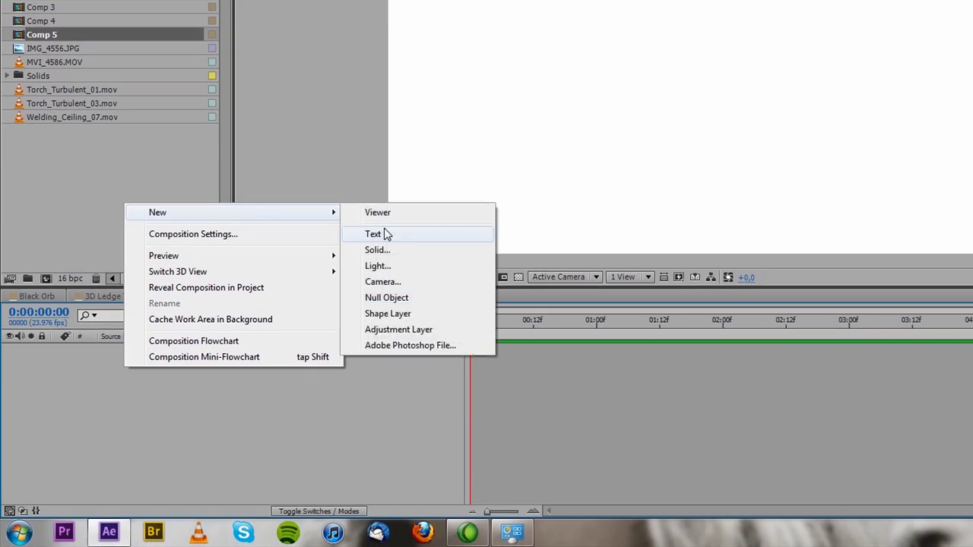
{"action": "left_click", "coordinate": [388, 343]}
{"action": "left_click", "coordinate": [266, 219]}
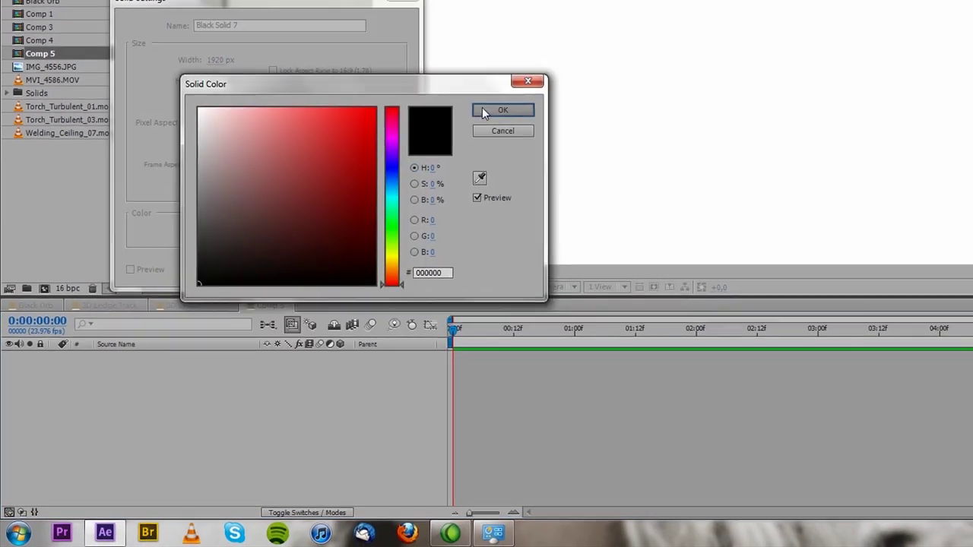
{"action": "left_click", "coordinate": [484, 112]}
{"action": "left_click", "coordinate": [319, 270]}
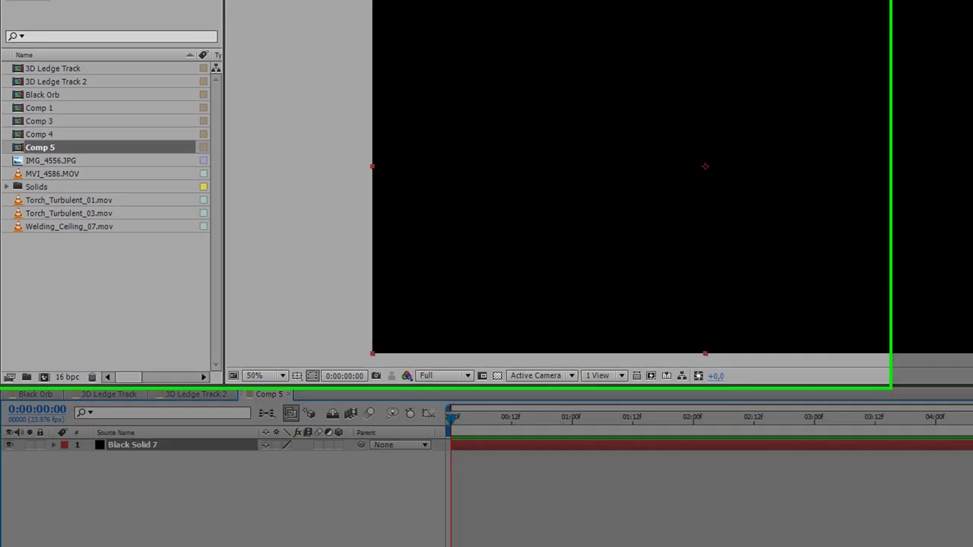
{"action": "left_click", "coordinate": [163, 23]}
{"action": "mouse_move", "coordinate": [213, 487]}
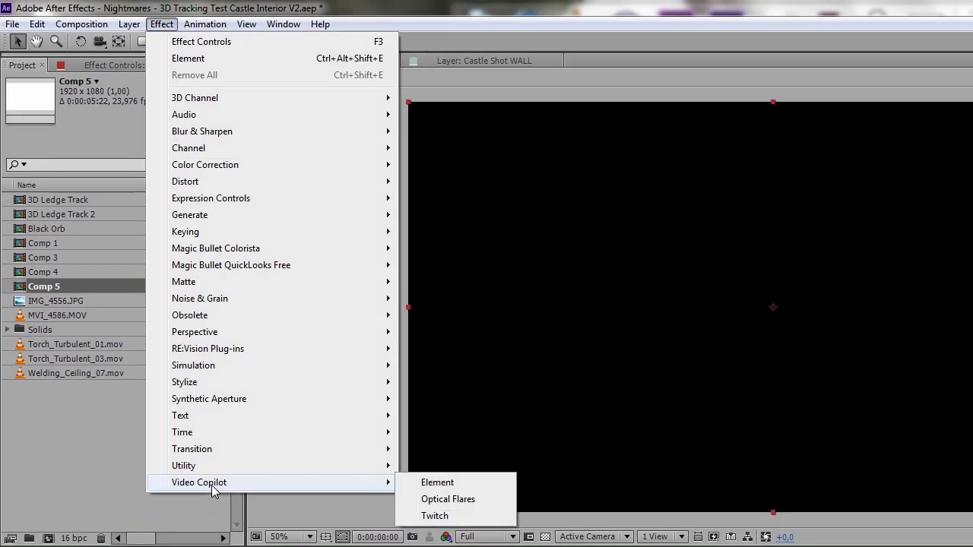
{"action": "left_click", "coordinate": [428, 484]}
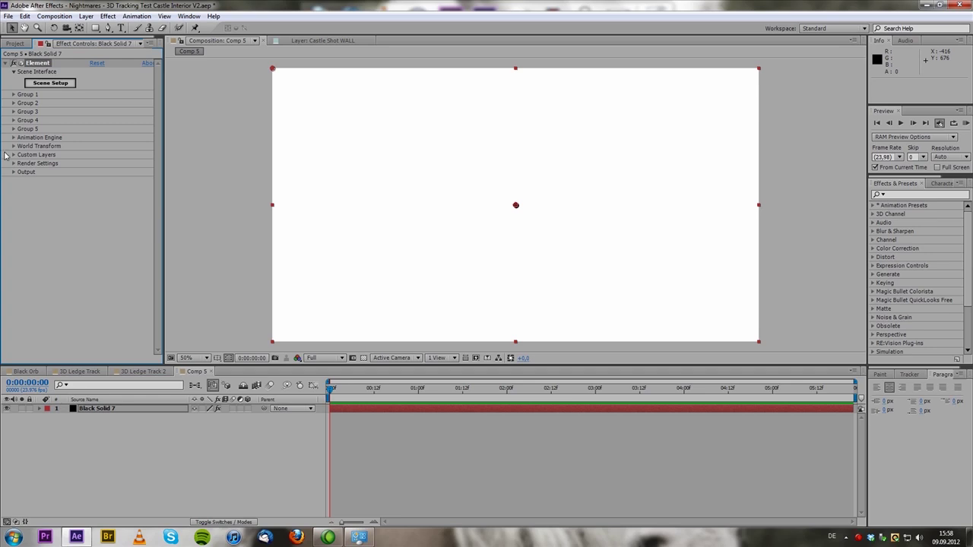
Add a sphere primitive to the Element 3D scene.
{"action": "left_click", "coordinate": [57, 85]}
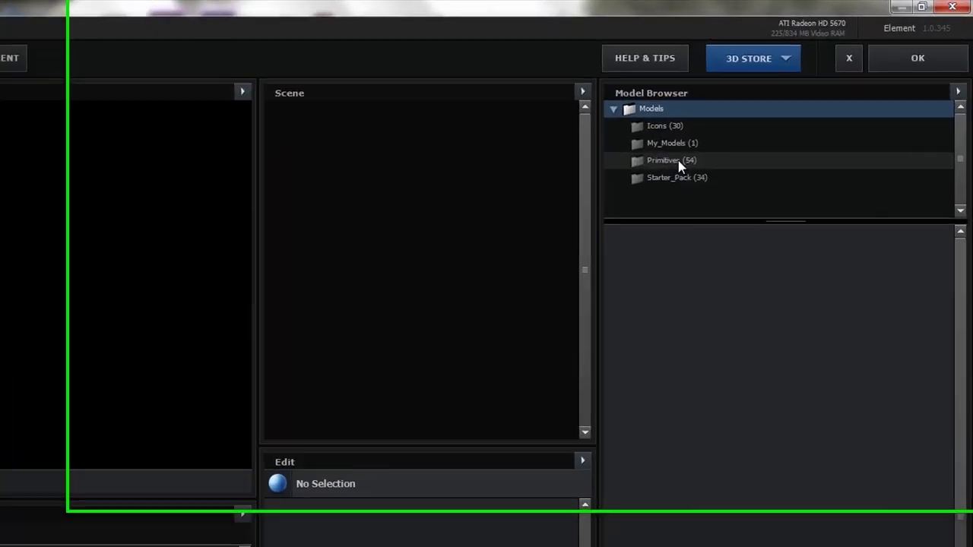
{"action": "left_click", "coordinate": [677, 161]}
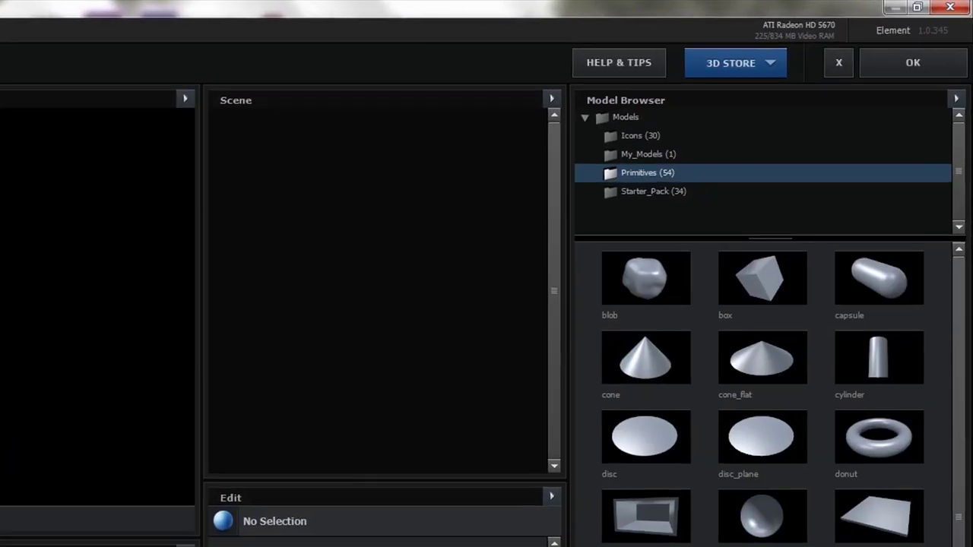
{"action": "scroll", "coordinate": [944, 470], "scroll_direction": "down", "scroll_amount": 2}
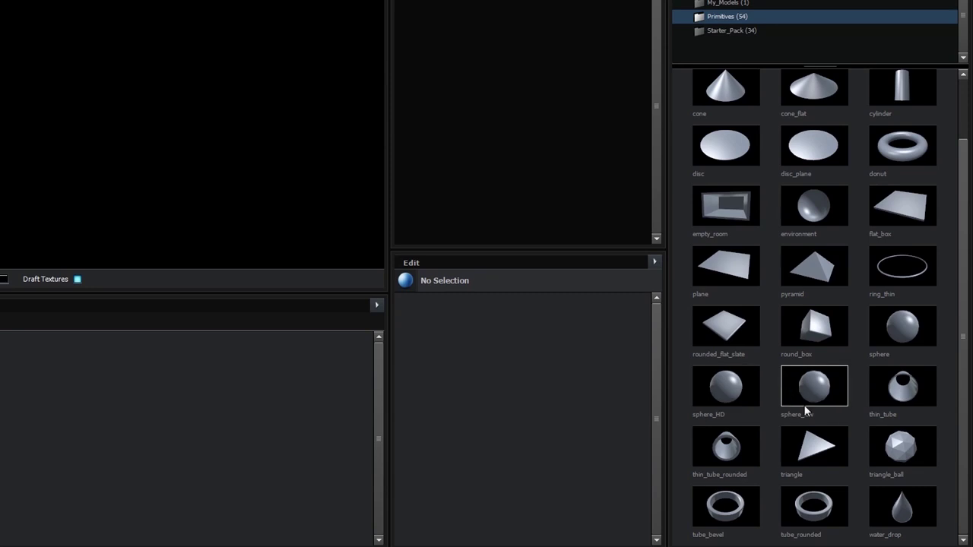
{"action": "left_click", "coordinate": [913, 340]}
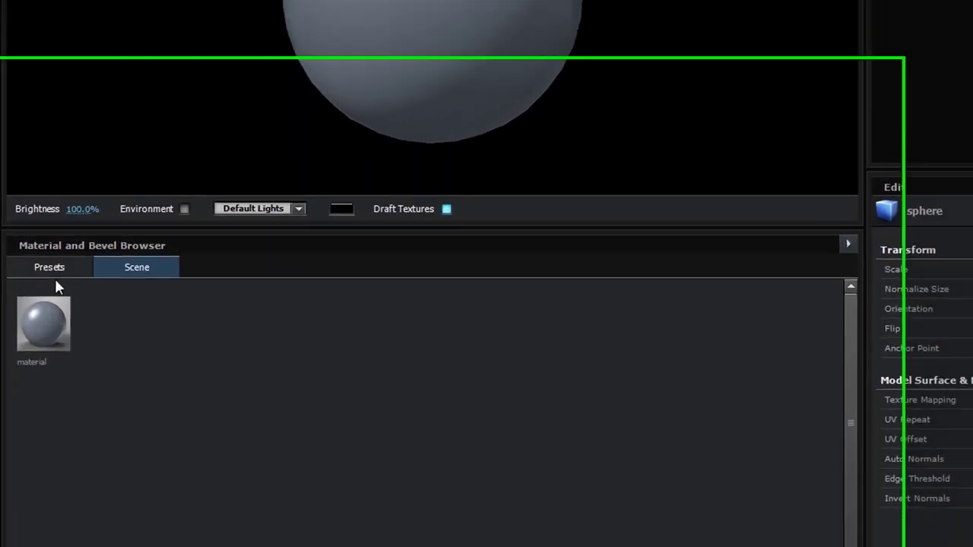
Apply the Pro_Shaders Translucent glass_cracks material to the sphere.
{"action": "left_click", "coordinate": [37, 423]}
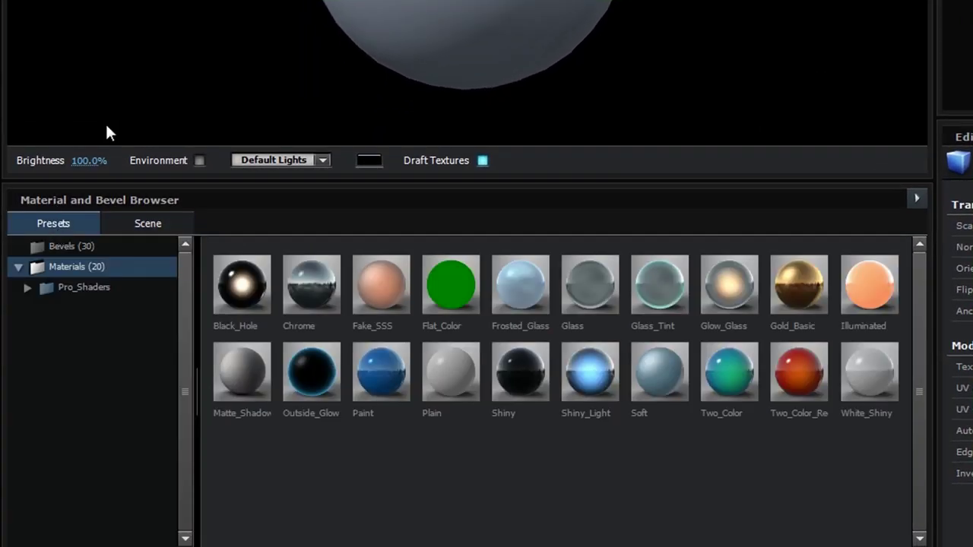
{"action": "left_click", "coordinate": [78, 289]}
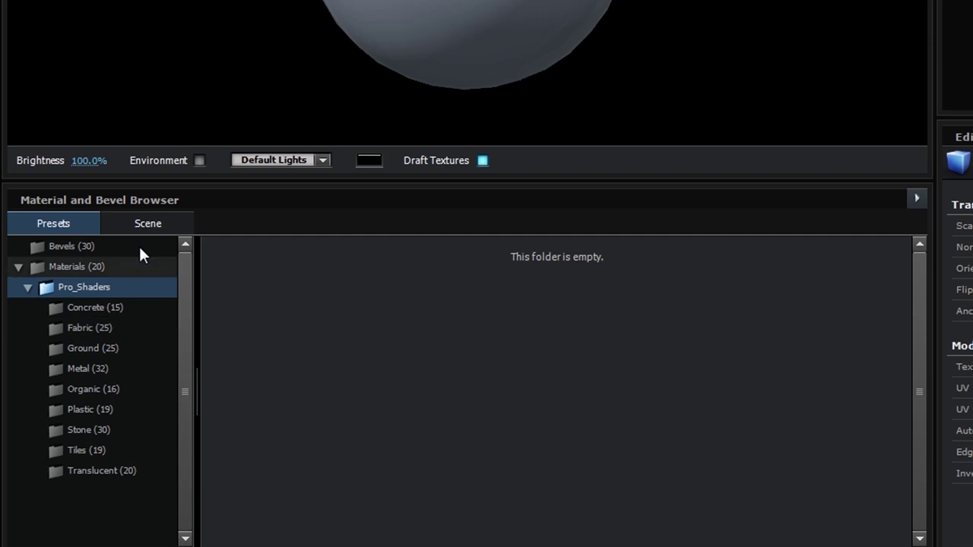
{"action": "left_click", "coordinate": [96, 472]}
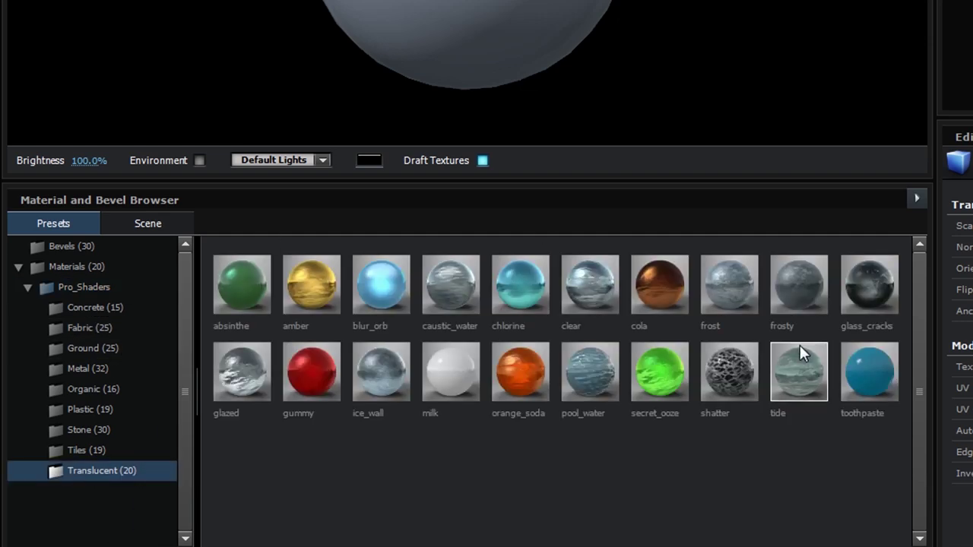
{"action": "left_click_drag", "start_coordinate": [861, 293], "coordinate": [595, 0]}
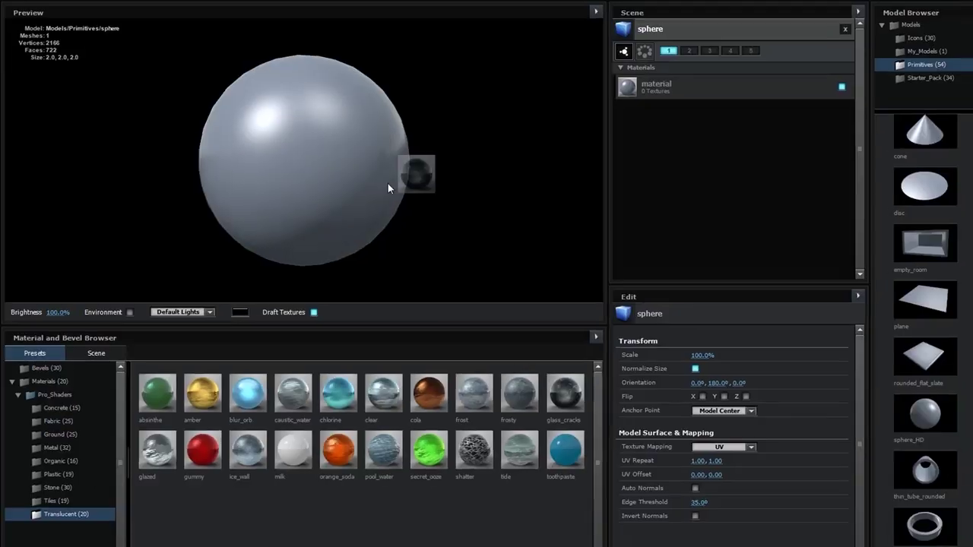
{"action": "left_click_drag", "start_coordinate": [388, 183], "coordinate": [373, 178]}
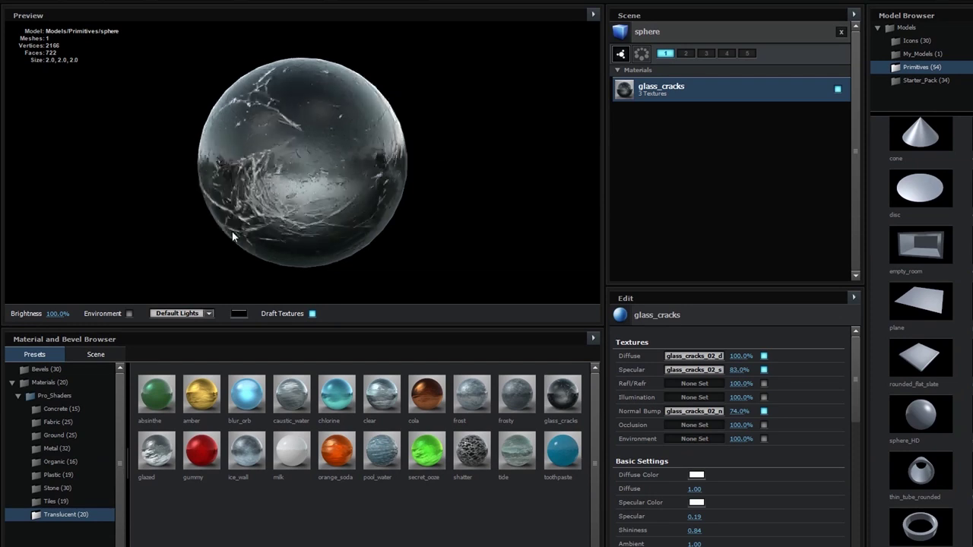
{"action": "left_click_drag", "start_coordinate": [233, 234], "coordinate": [279, 187]}
Raise the material's Normal Bump to 117%.
{"action": "left_click_drag", "start_coordinate": [739, 412], "coordinate": [783, 384]}
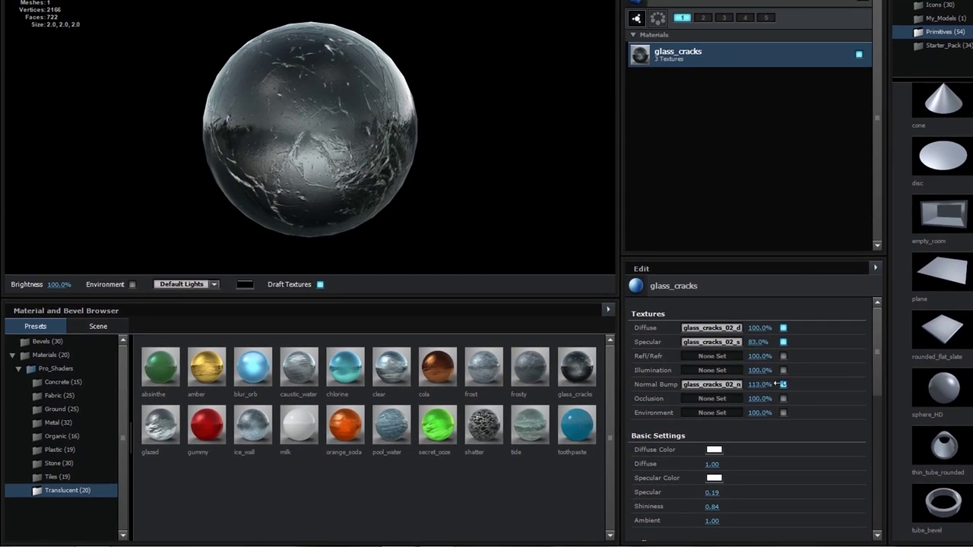
{"action": "left_click_drag", "start_coordinate": [398, 146], "coordinate": [344, 103]}
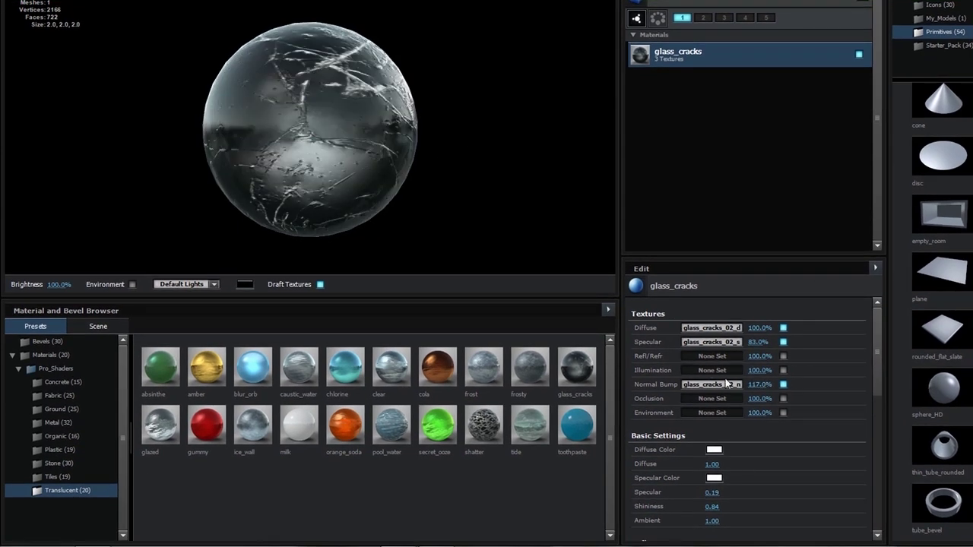
{"action": "left_click_drag", "start_coordinate": [876, 363], "coordinate": [868, 485]}
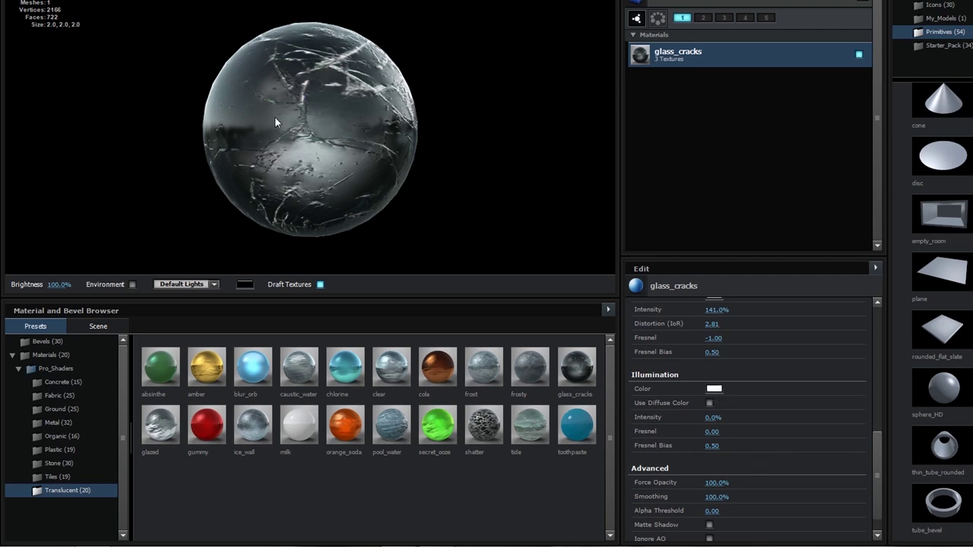
Set illumination Intensity to 22%, Fresnel to about -0.99 and Fresnel Bias to 0.39.
{"action": "left_click_drag", "start_coordinate": [277, 136], "coordinate": [315, 67]}
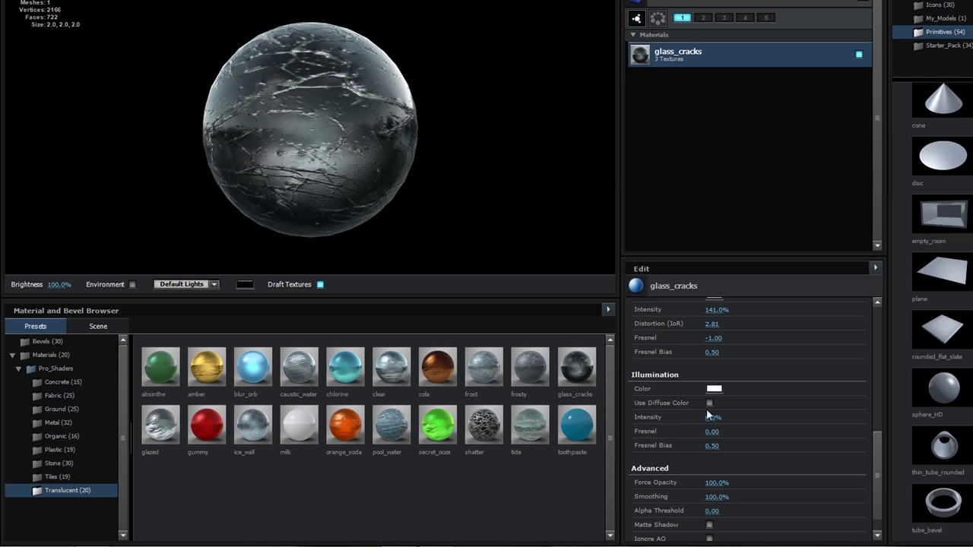
{"action": "left_click_drag", "start_coordinate": [705, 421], "coordinate": [723, 419]}
{"action": "left_click_drag", "start_coordinate": [352, 159], "coordinate": [340, 174]}
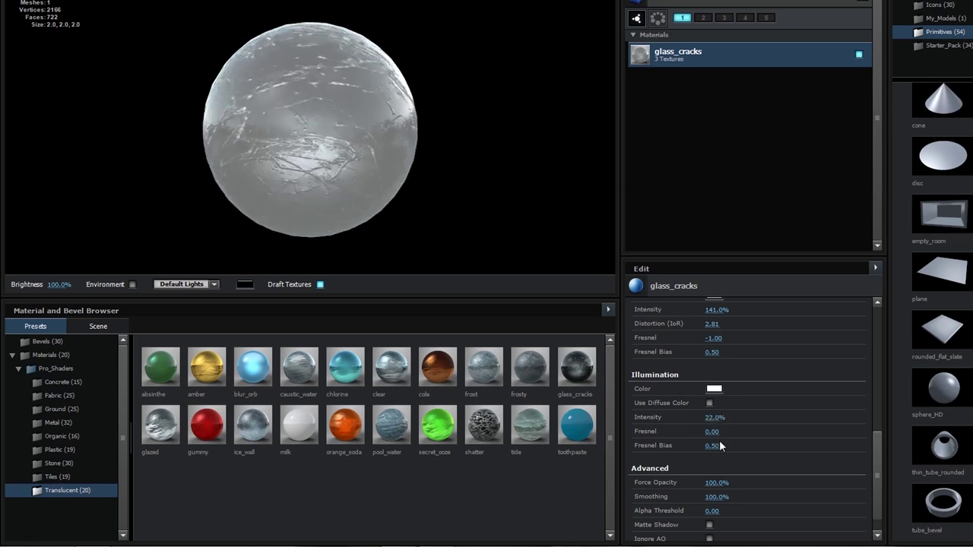
{"action": "left_click_drag", "start_coordinate": [712, 432], "coordinate": [682, 435]}
{"action": "left_click_drag", "start_coordinate": [304, 130], "coordinate": [308, 147]}
{"action": "left_click_drag", "start_coordinate": [709, 446], "coordinate": [677, 432]}
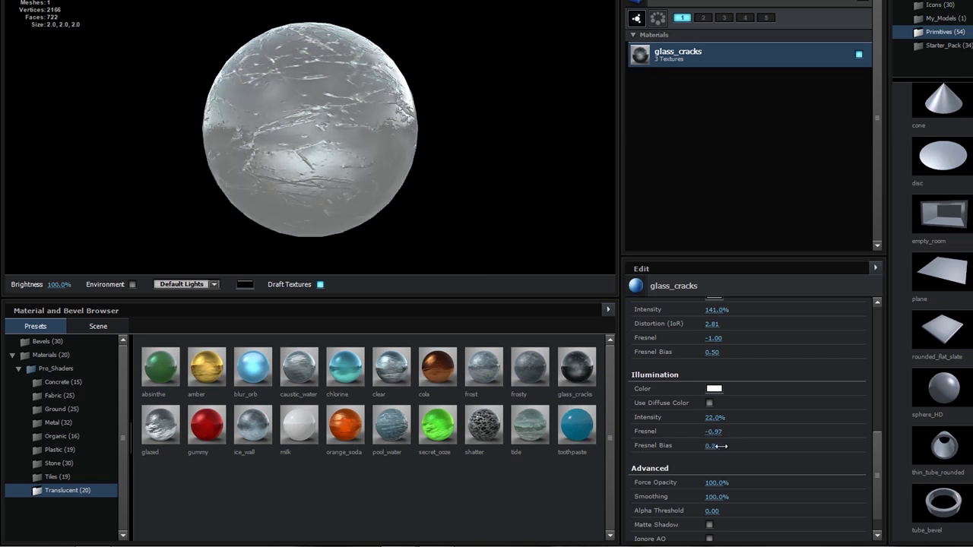
Set the illumination colour to pure red (FF0000).
{"action": "left_click", "coordinate": [714, 389]}
{"action": "left_click_drag", "start_coordinate": [688, 357], "coordinate": [762, 308]}
{"action": "left_click", "coordinate": [795, 471]}
{"action": "scroll", "coordinate": [875, 452], "scroll_direction": "up", "scroll_amount": 6}
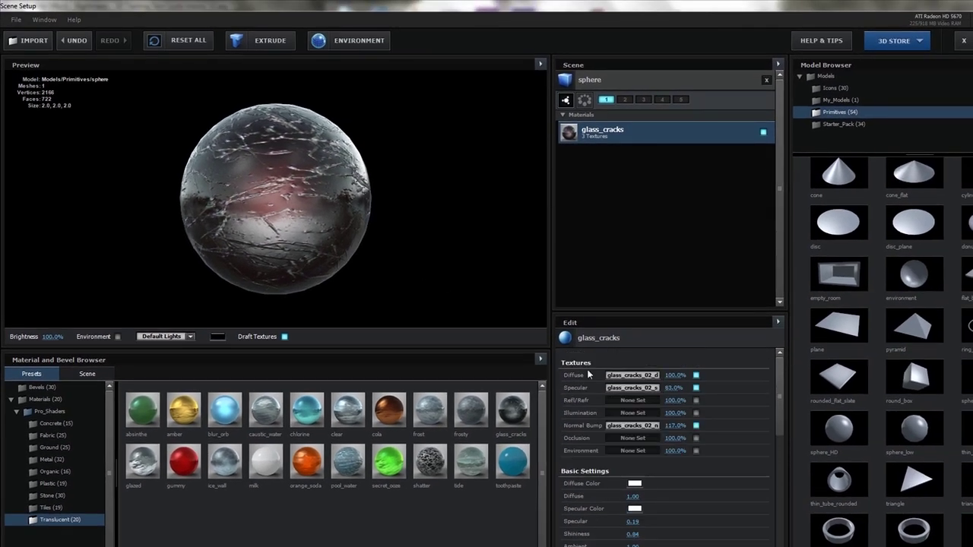
Raise Normal Bump to 155% and switch the environment map to Roof_blurred.
{"action": "left_click_drag", "start_coordinate": [676, 425], "coordinate": [695, 426]}
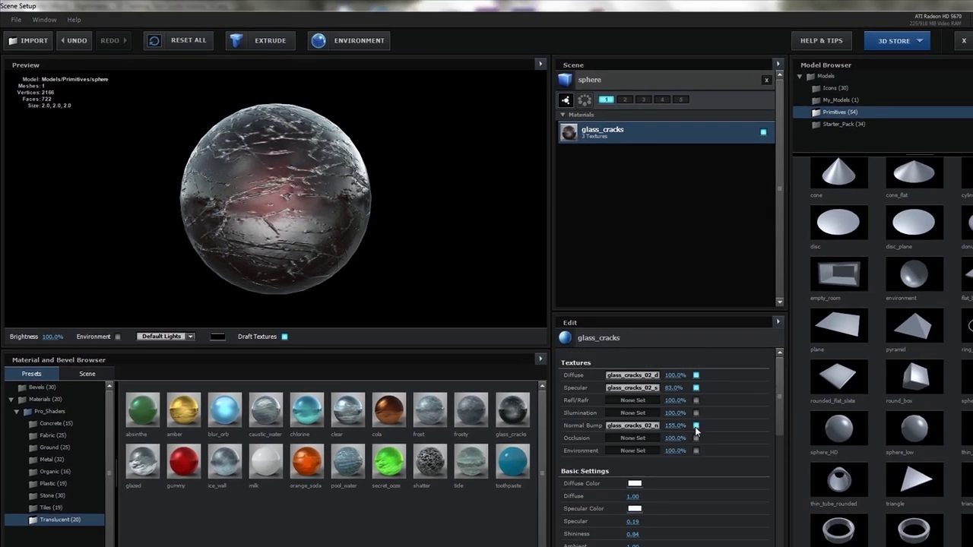
{"action": "left_click", "coordinate": [358, 42]}
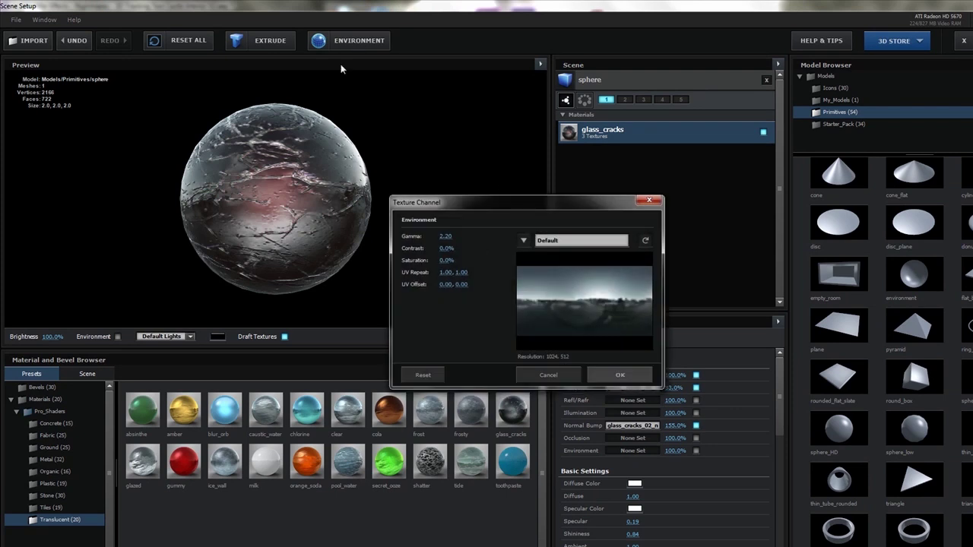
{"action": "left_click", "coordinate": [523, 240]}
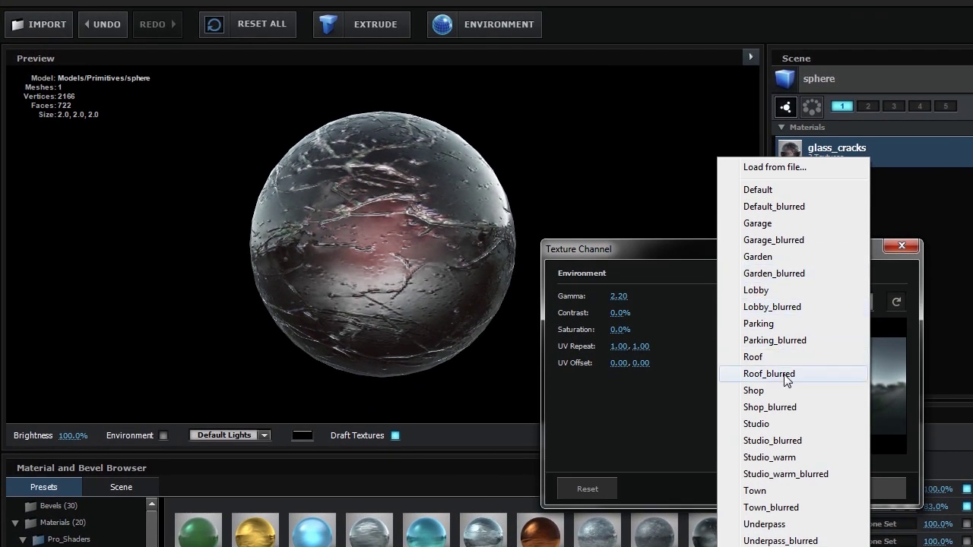
{"action": "left_click", "coordinate": [783, 374]}
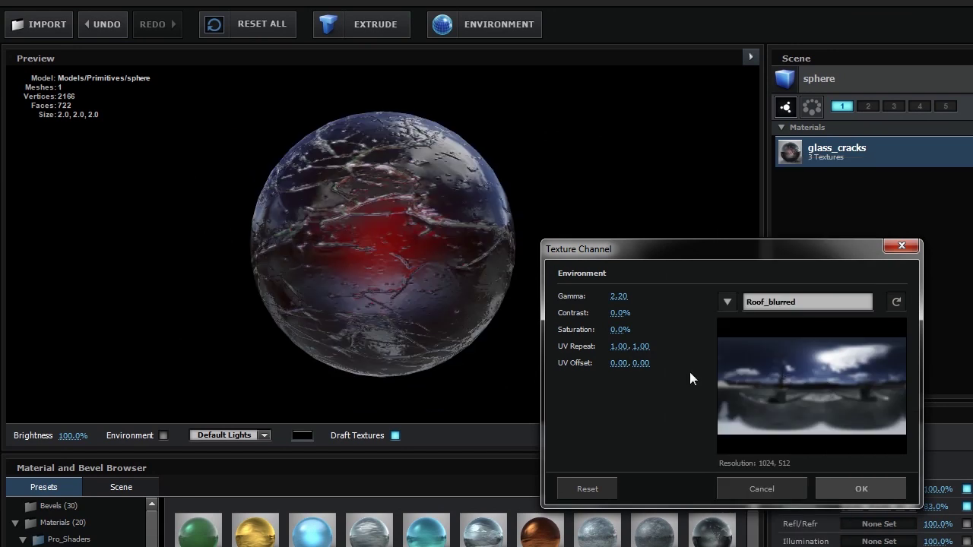
{"action": "left_click", "coordinate": [848, 487]}
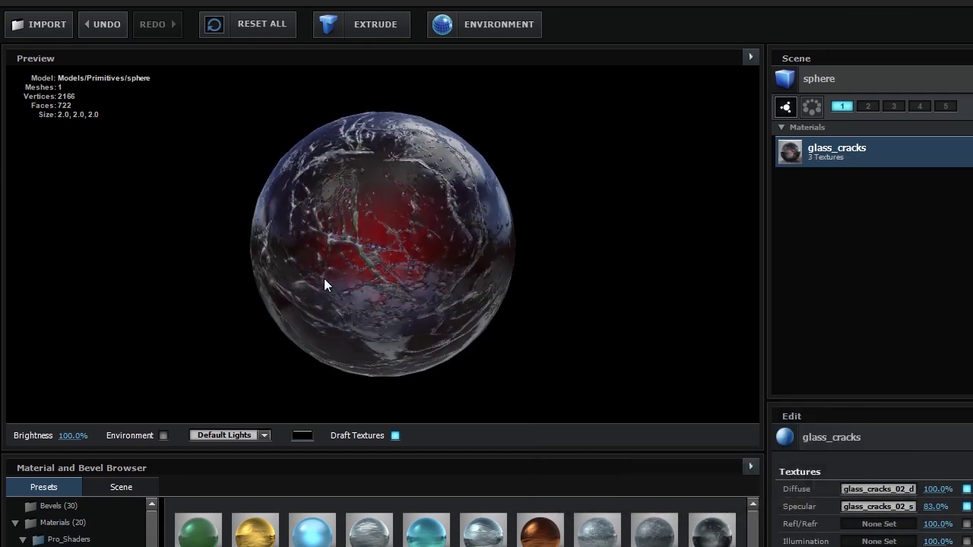
{"action": "left_click_drag", "start_coordinate": [394, 254], "coordinate": [375, 202]}
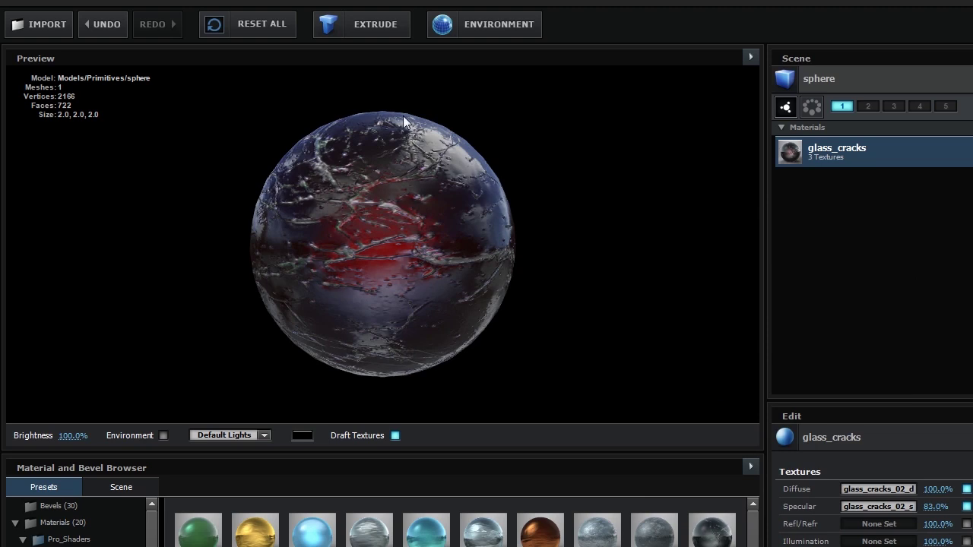
Adjust the Roof_blurred environment to -46% saturation and about 11% contrast.
{"action": "left_click", "coordinate": [479, 24]}
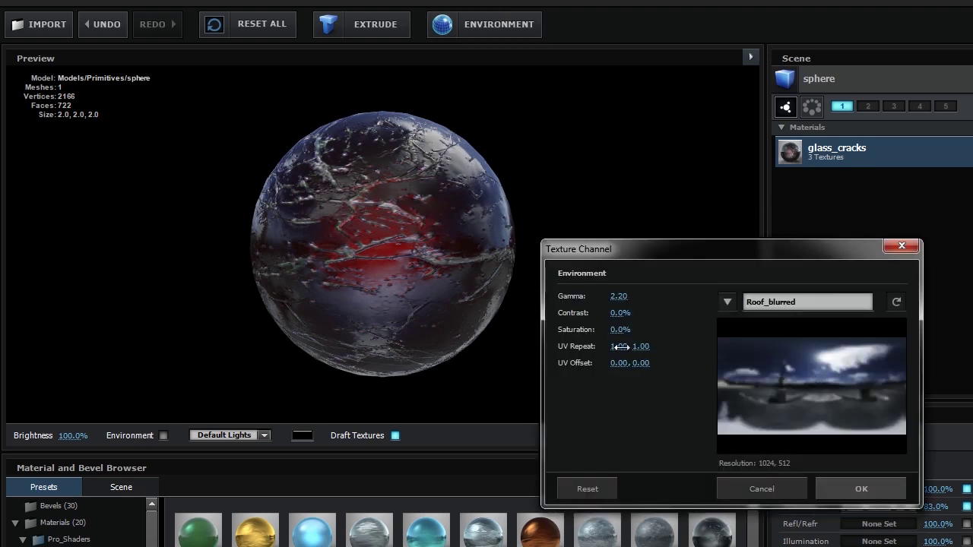
{"action": "left_click_drag", "start_coordinate": [617, 332], "coordinate": [635, 315]}
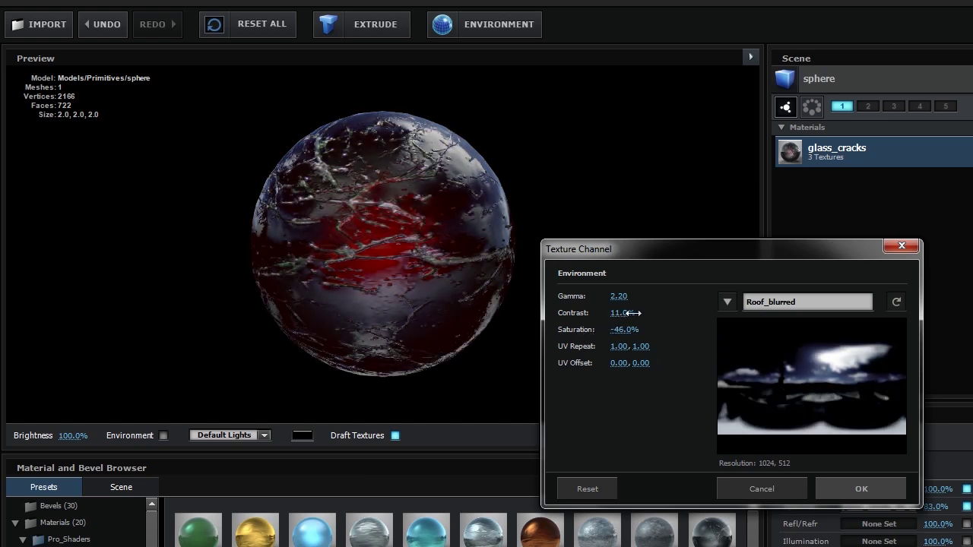
{"action": "left_click", "coordinate": [824, 479]}
{"action": "left_click_drag", "start_coordinate": [404, 280], "coordinate": [424, 218]}
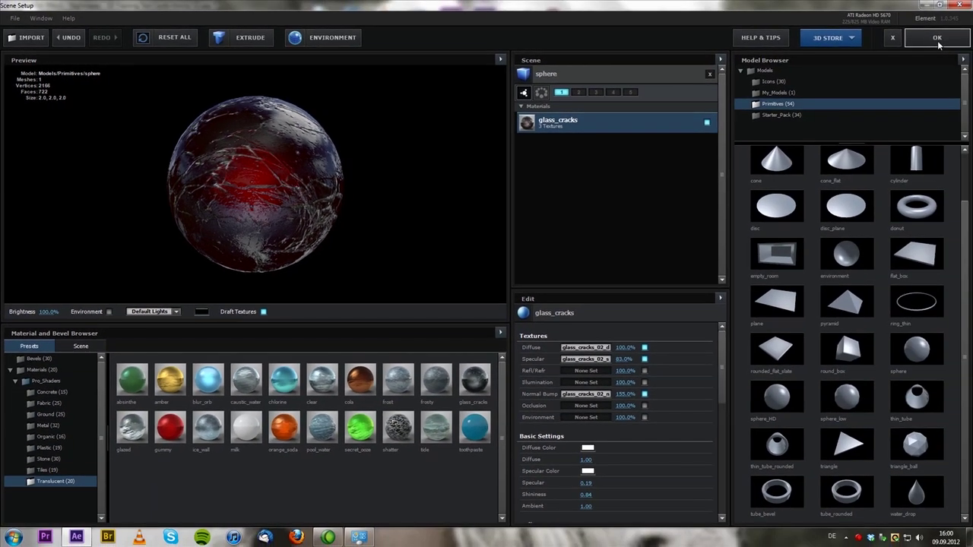
{"action": "left_click", "coordinate": [938, 38]}
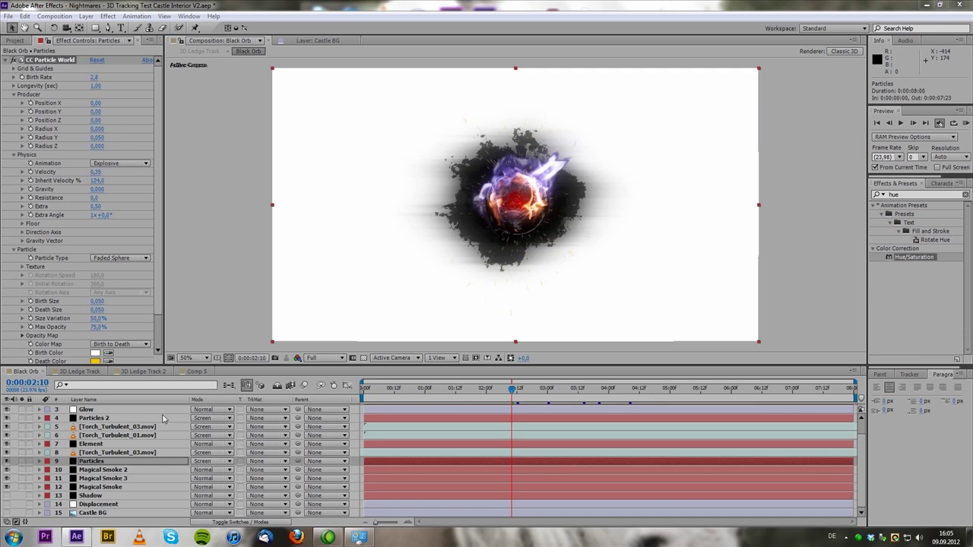
{"action": "left_click", "coordinate": [46, 59]}
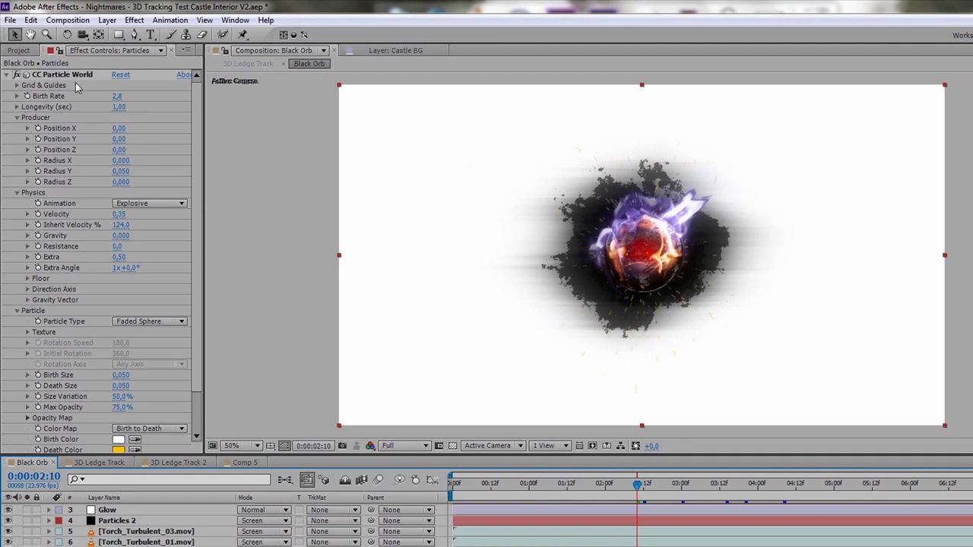
{"action": "left_click", "coordinate": [89, 110]}
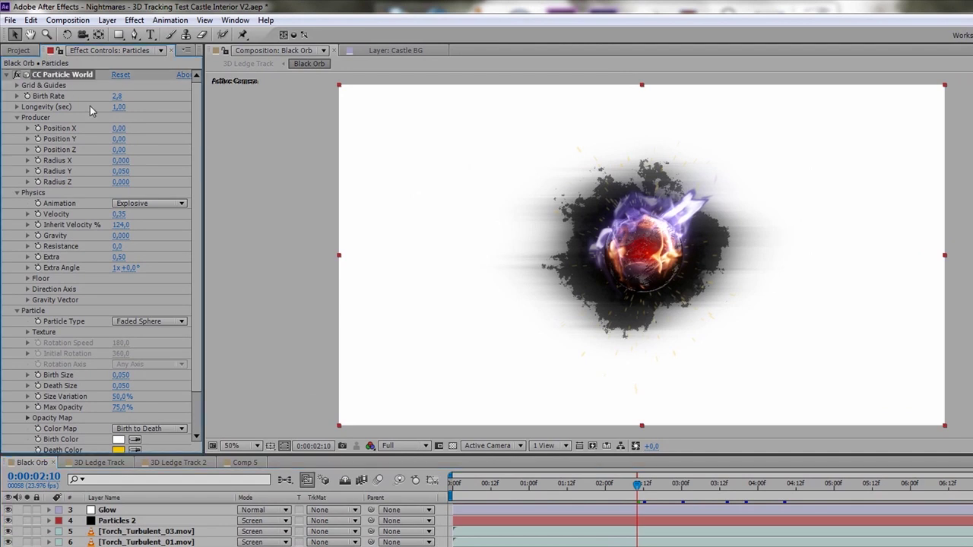
{"action": "left_click", "coordinate": [122, 523]}
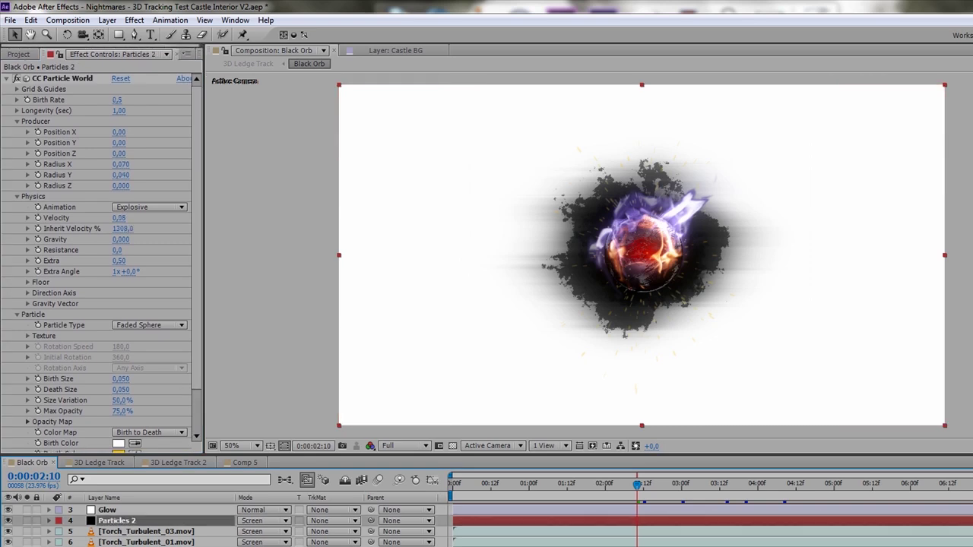
{"action": "key", "text": "ctrl+z"}
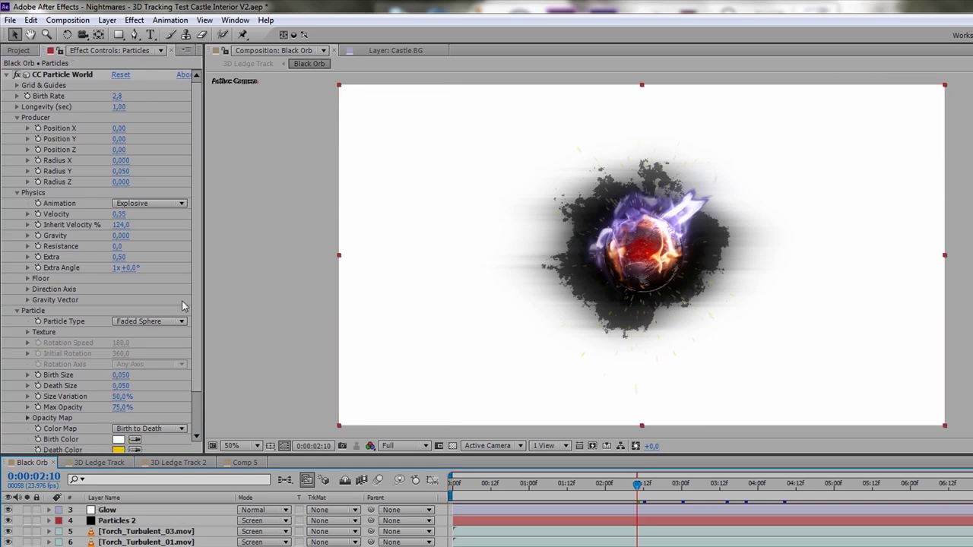
{"action": "scroll", "coordinate": [193, 297], "scroll_direction": "down", "scroll_amount": 2}
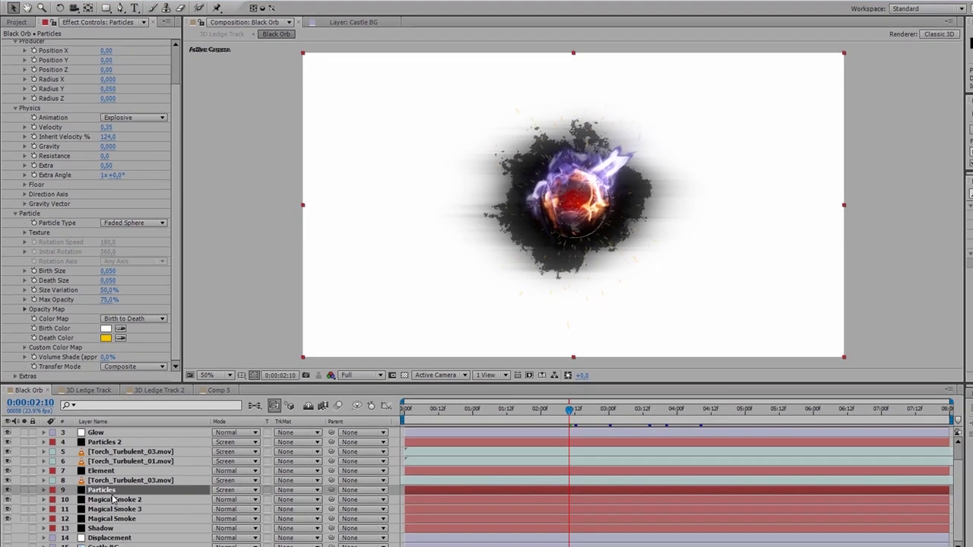
{"action": "left_click", "coordinate": [112, 499]}
{"action": "left_click", "coordinate": [106, 490]}
{"action": "key", "text": "period"}
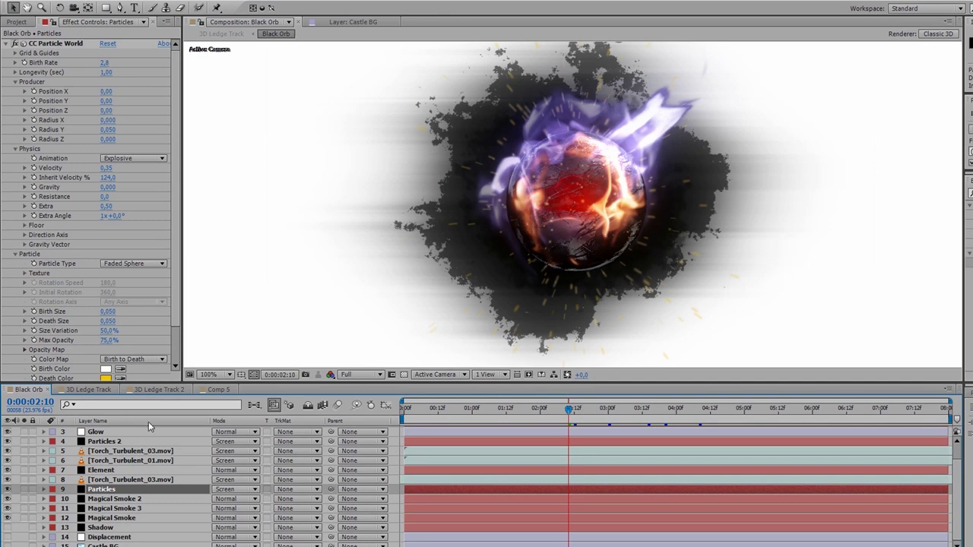
{"action": "left_click", "coordinate": [110, 442]}
{"action": "key", "text": "period"}
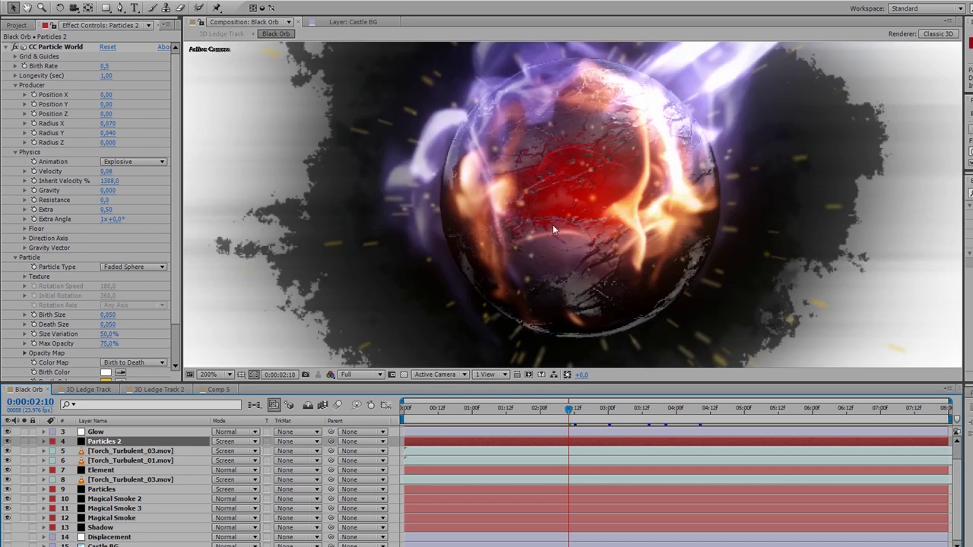
{"action": "scroll", "coordinate": [560, 222], "scroll_direction": "up", "scroll_amount": 1}
{"action": "scroll", "coordinate": [578, 211], "scroll_direction": "down", "scroll_amount": 1}
{"action": "key", "text": "comma"}
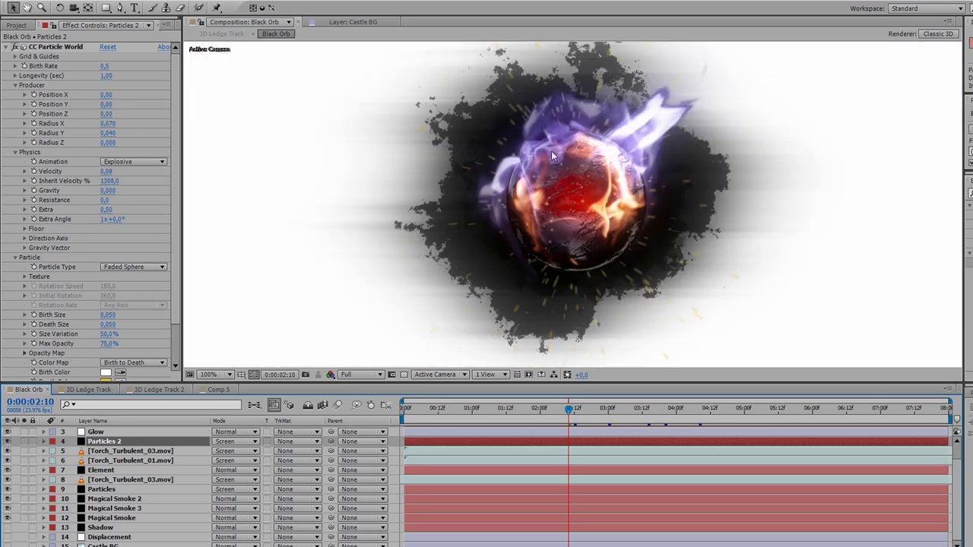
{"action": "key", "text": "comma"}
{"action": "key", "text": "period"}
{"action": "key", "text": "comma"}
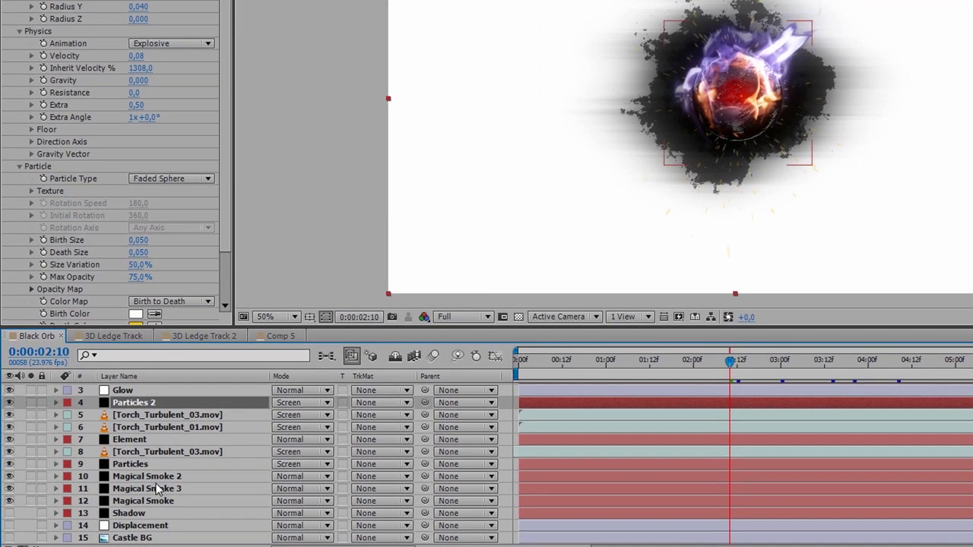
{"action": "left_click", "coordinate": [114, 499]}
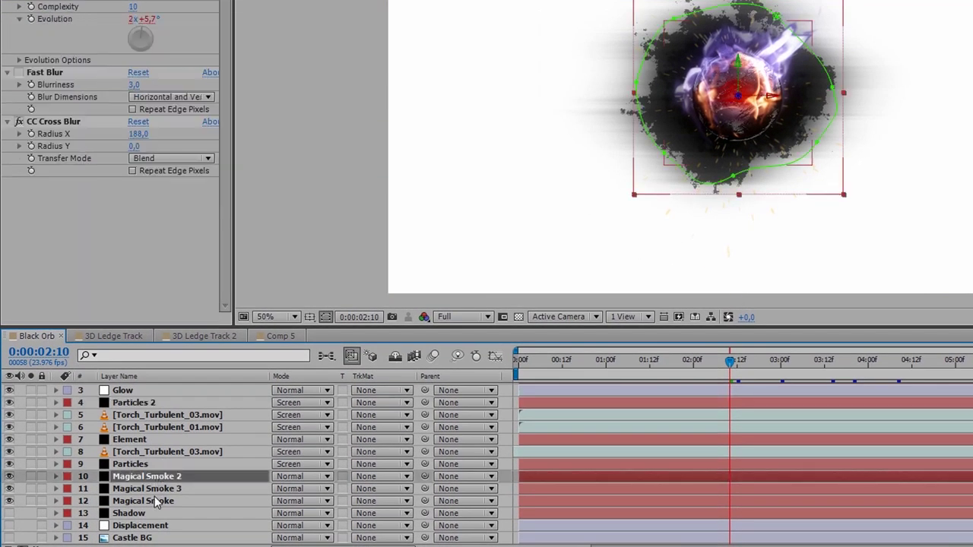
{"action": "left_click", "coordinate": [146, 504]}
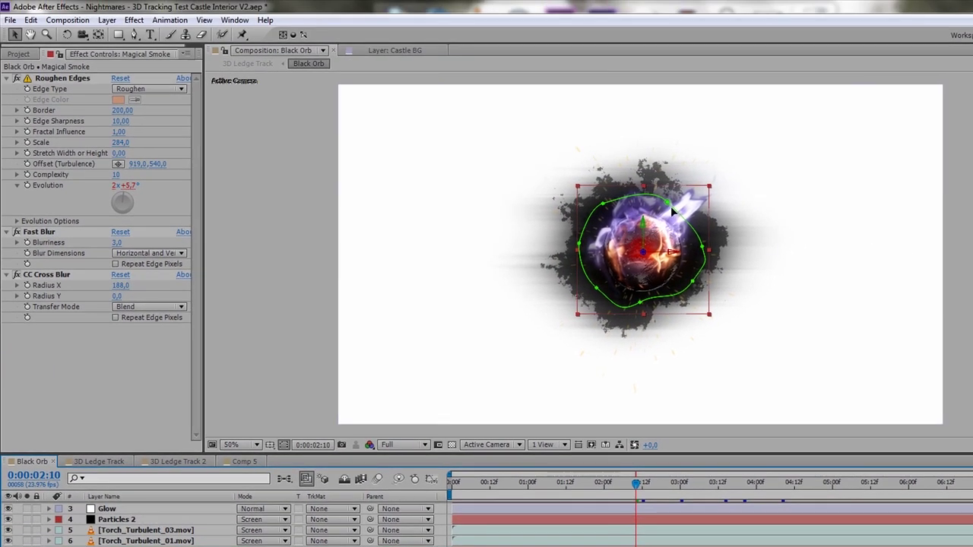
{"action": "key", "text": "period"}
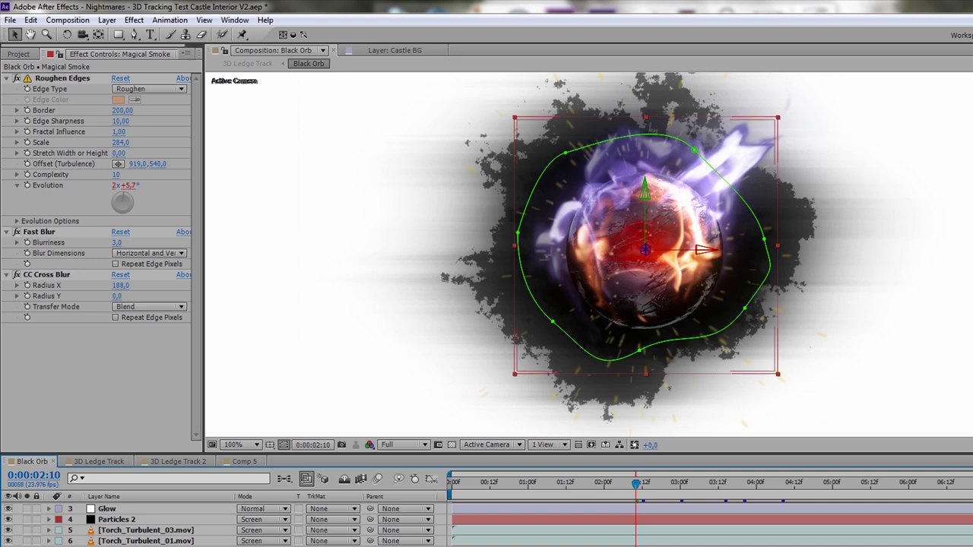
{"action": "key", "text": "F2"}
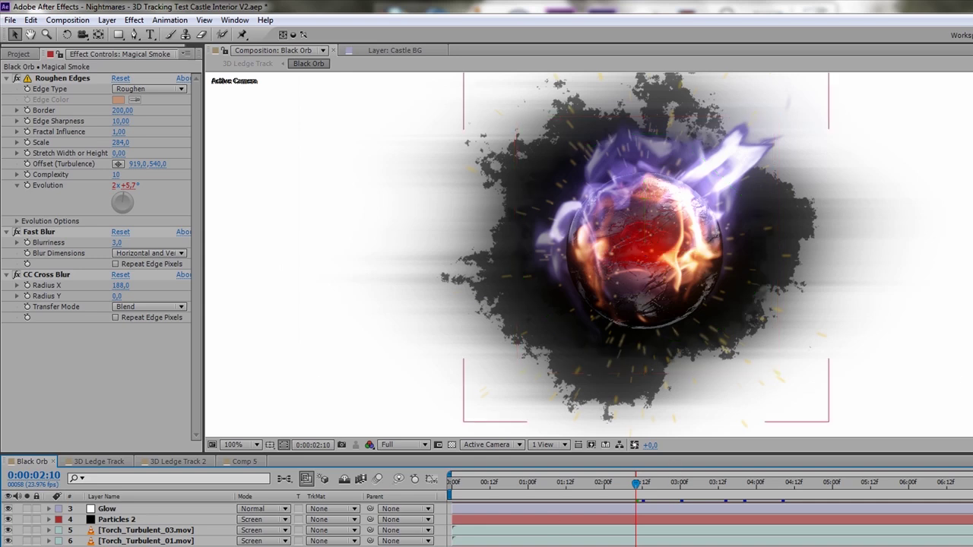
{"action": "key", "text": "ctrl+shift+h"}
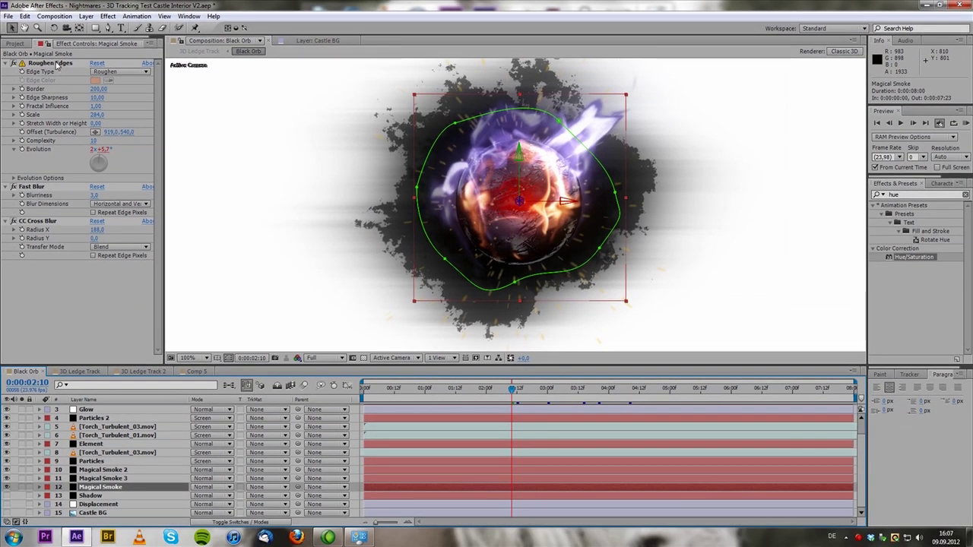
{"action": "left_click", "coordinate": [55, 66]}
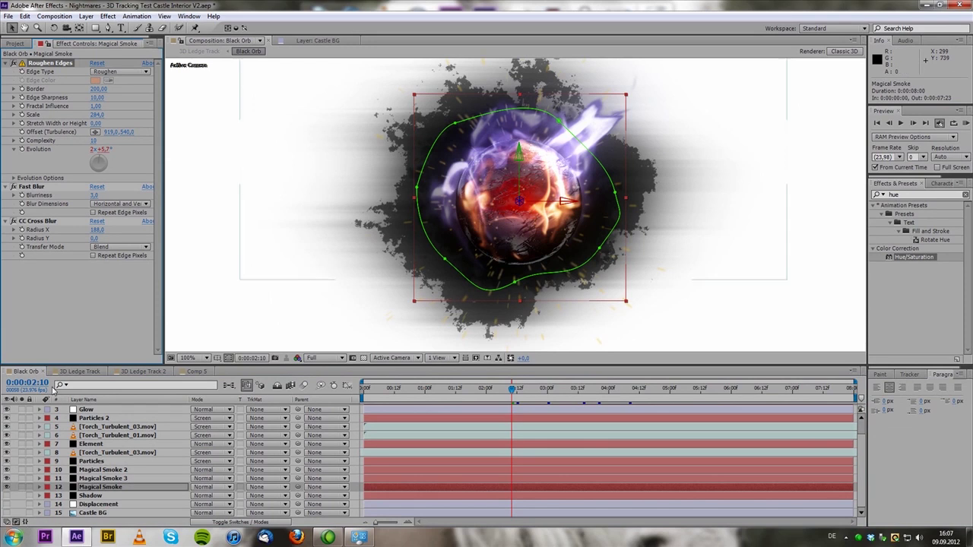
{"action": "left_click", "coordinate": [14, 64]}
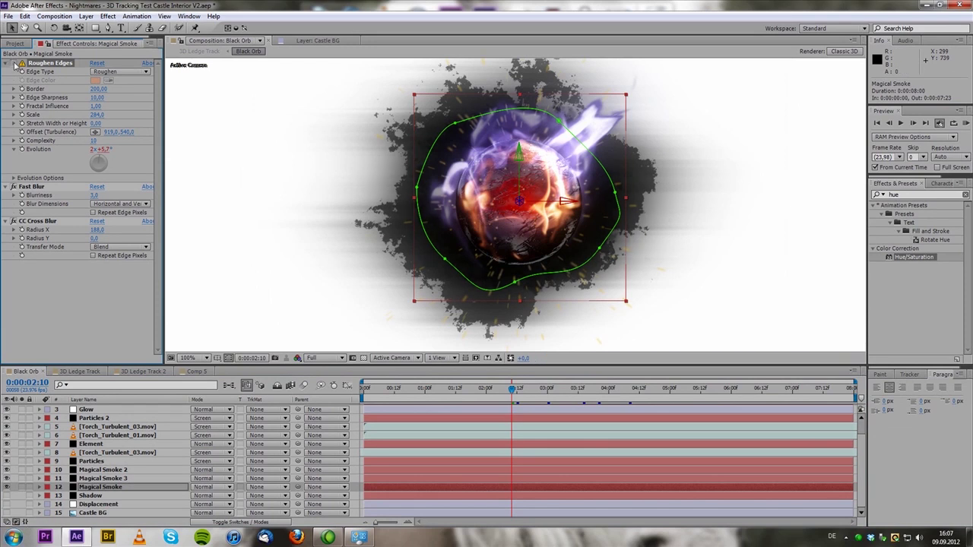
{"action": "key", "text": "ctrl+Up"}
{"action": "key", "text": "ctrl+Up"}
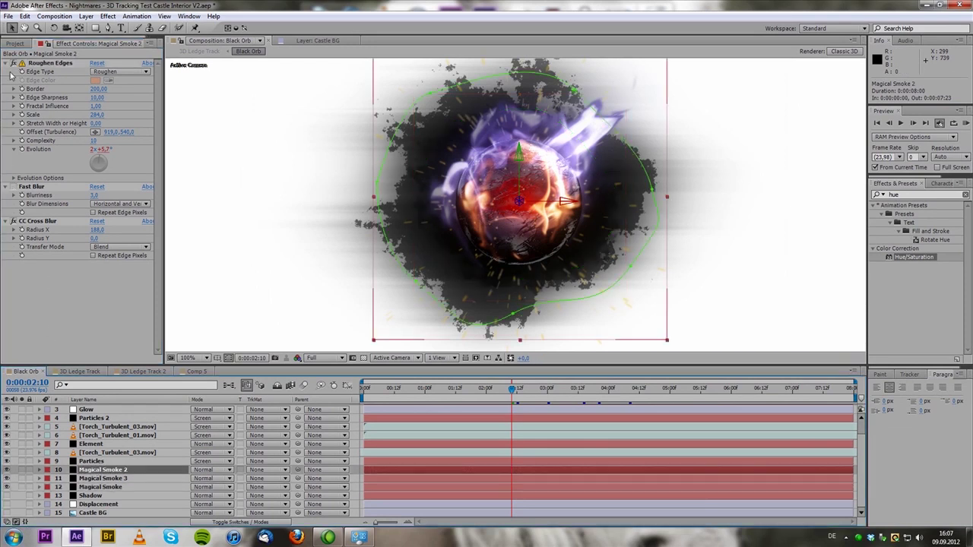
{"action": "left_click", "coordinate": [14, 65]}
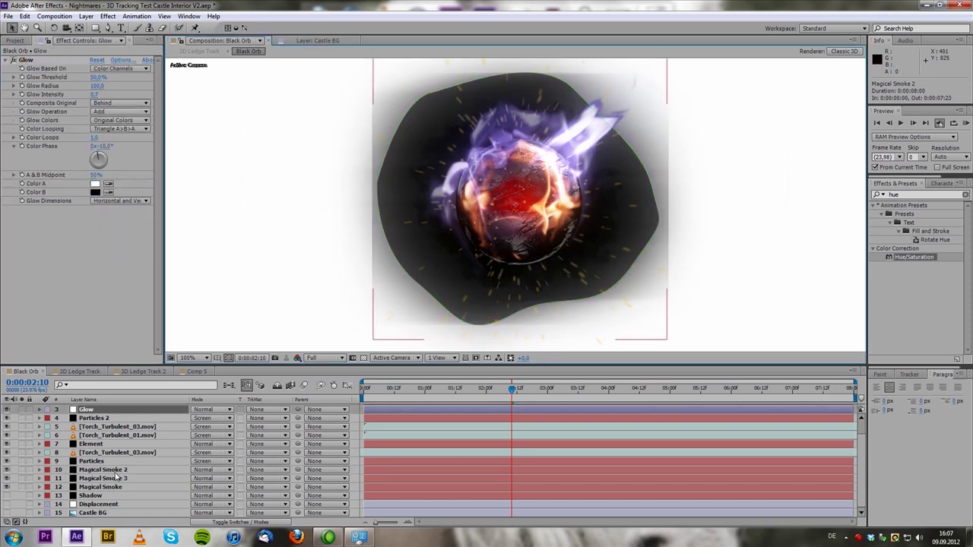
{"action": "left_click", "coordinate": [14, 63]}
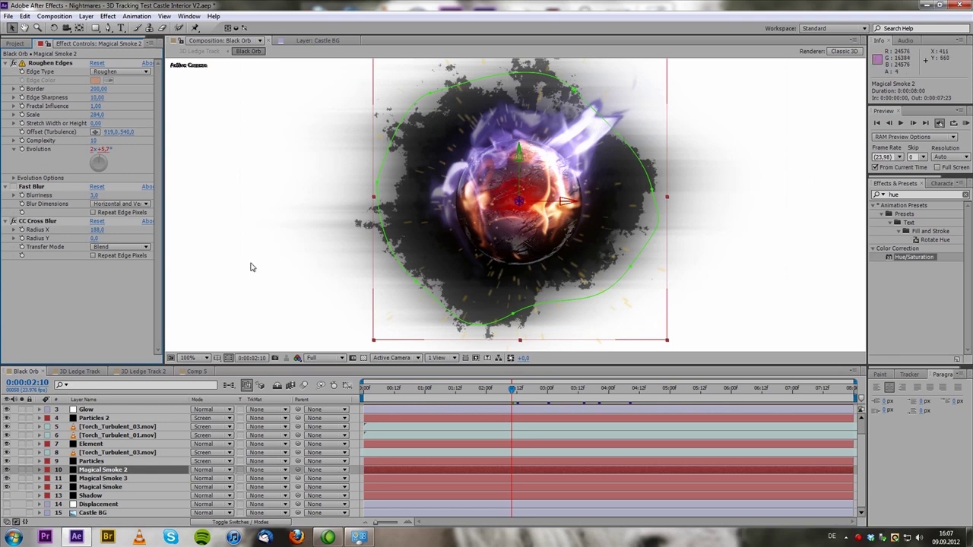
{"action": "left_click", "coordinate": [12, 191]}
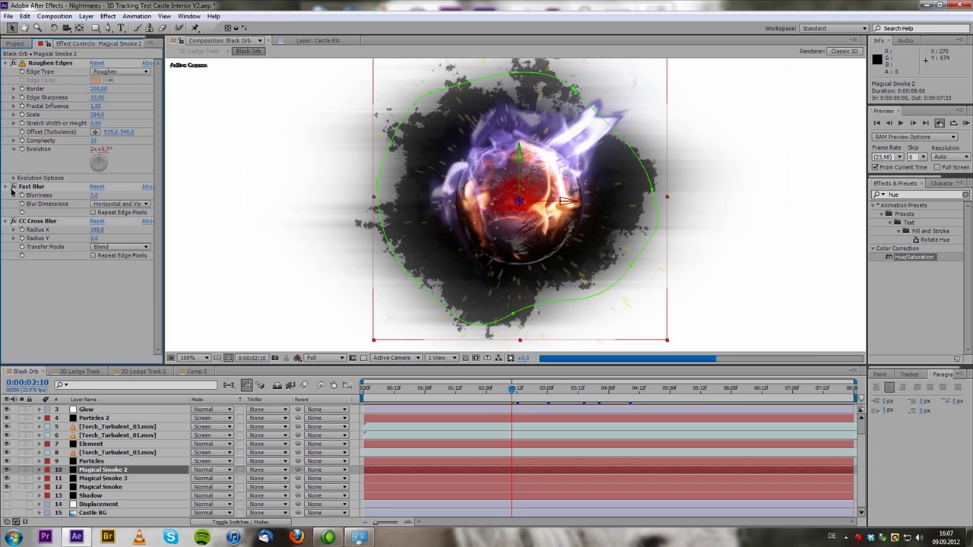
{"action": "left_click", "coordinate": [34, 222]}
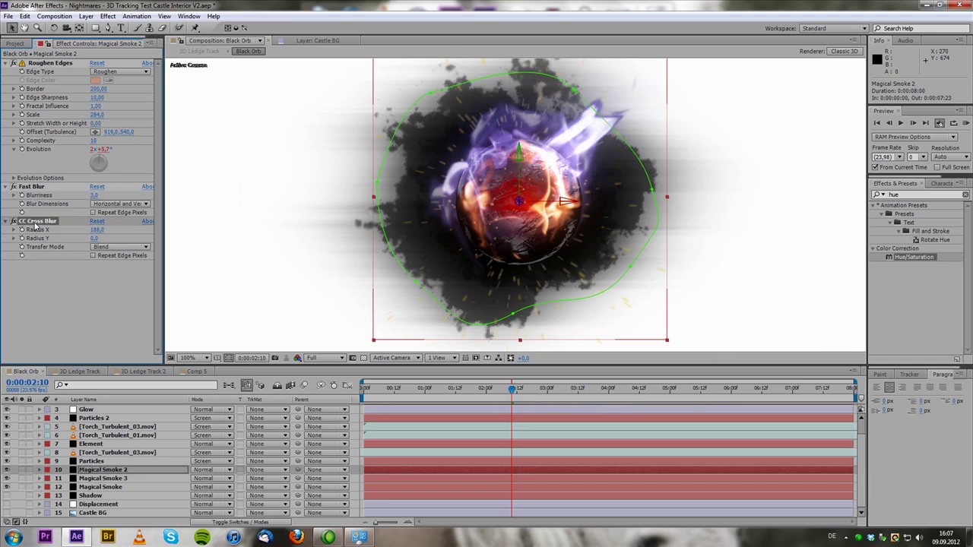
{"action": "left_click", "coordinate": [13, 221]}
{"action": "left_click", "coordinate": [13, 222]}
{"action": "left_click", "coordinate": [13, 221]}
{"action": "left_click", "coordinate": [13, 221]}
Select Magical Smoke and orbit the camera to inspect the smoke and orb layers' 3D arrangement.
{"action": "left_click", "coordinate": [100, 486]}
{"action": "key", "text": "c"}
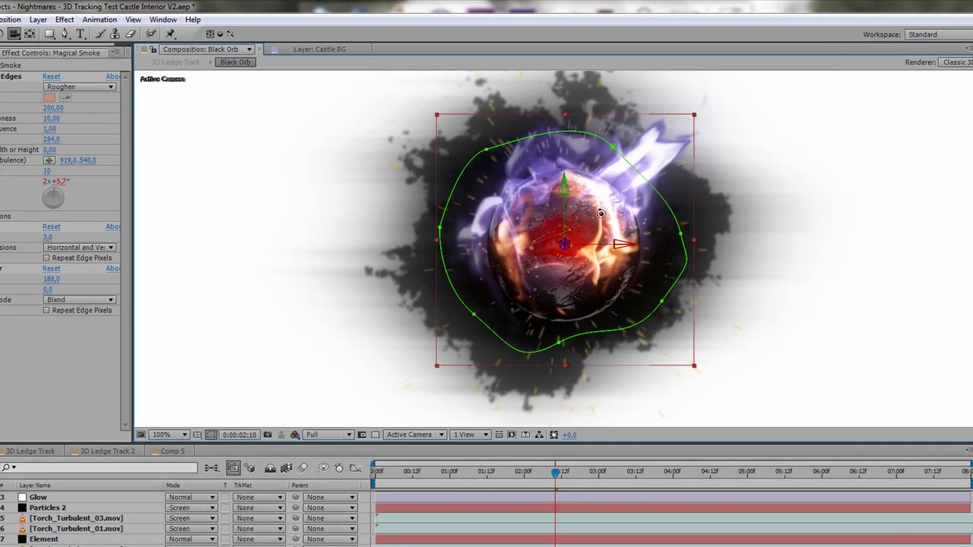
{"action": "key", "text": "v"}
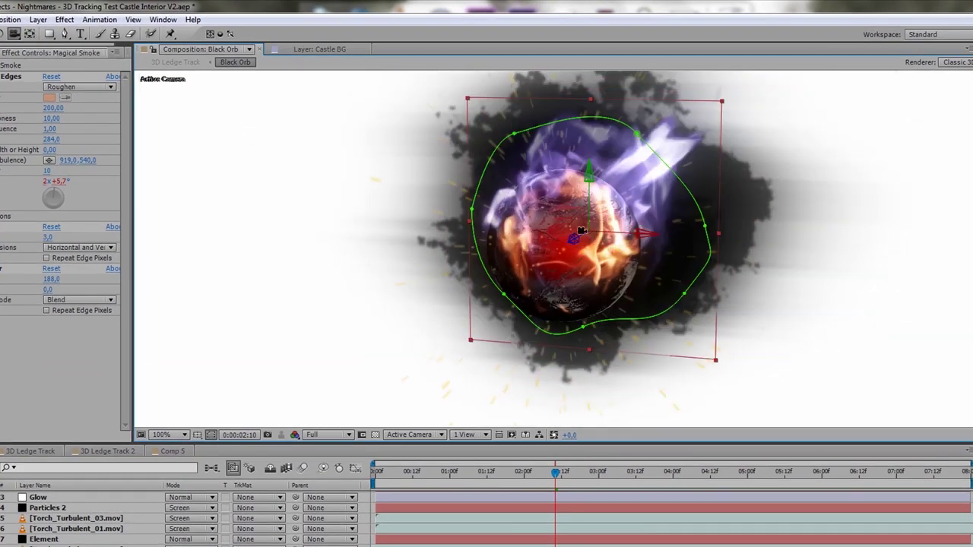
{"action": "scroll", "coordinate": [608, 222], "scroll_direction": "down", "scroll_amount": 2}
{"action": "left_click_drag", "start_coordinate": [612, 220], "coordinate": [547, 231]}
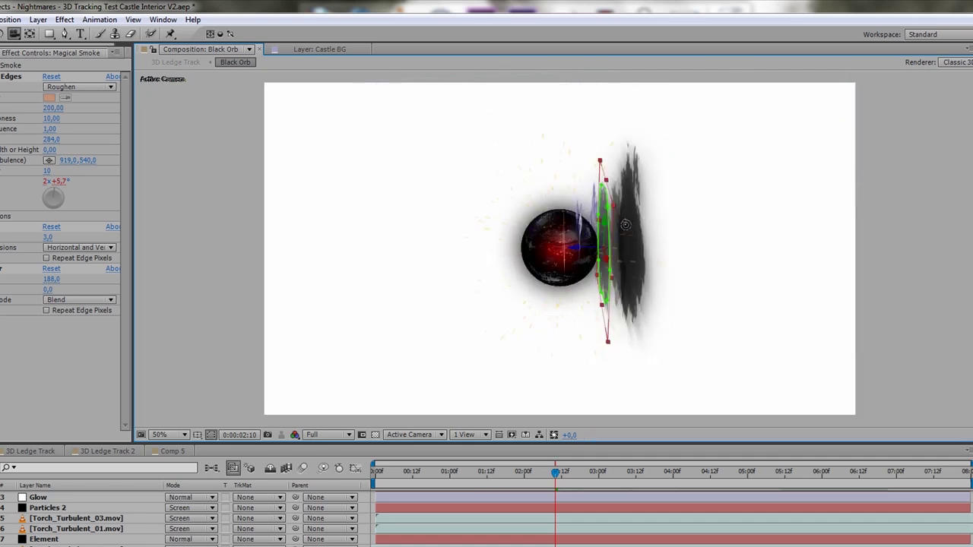
{"action": "left_click_drag", "start_coordinate": [621, 228], "coordinate": [612, 221]}
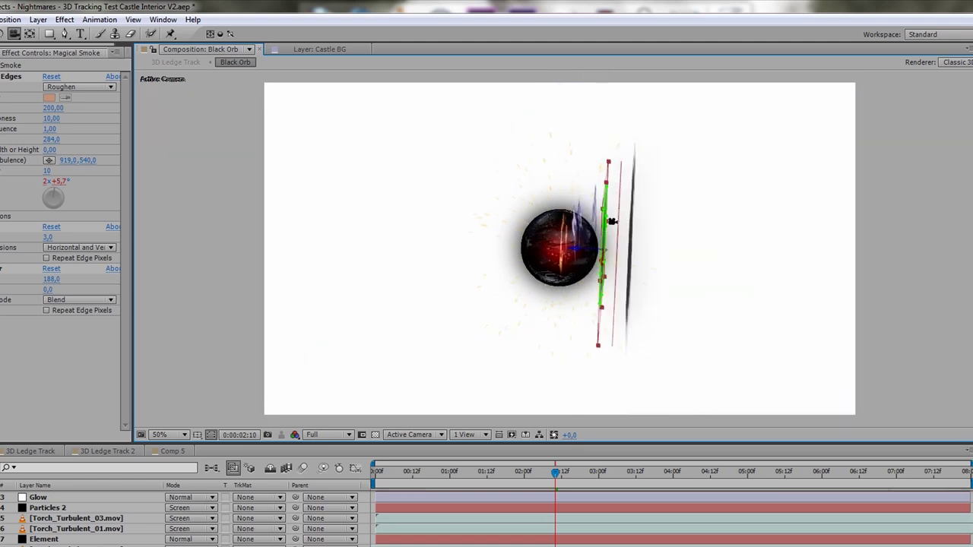
{"action": "left_click_drag", "start_coordinate": [558, 241], "coordinate": [598, 243]}
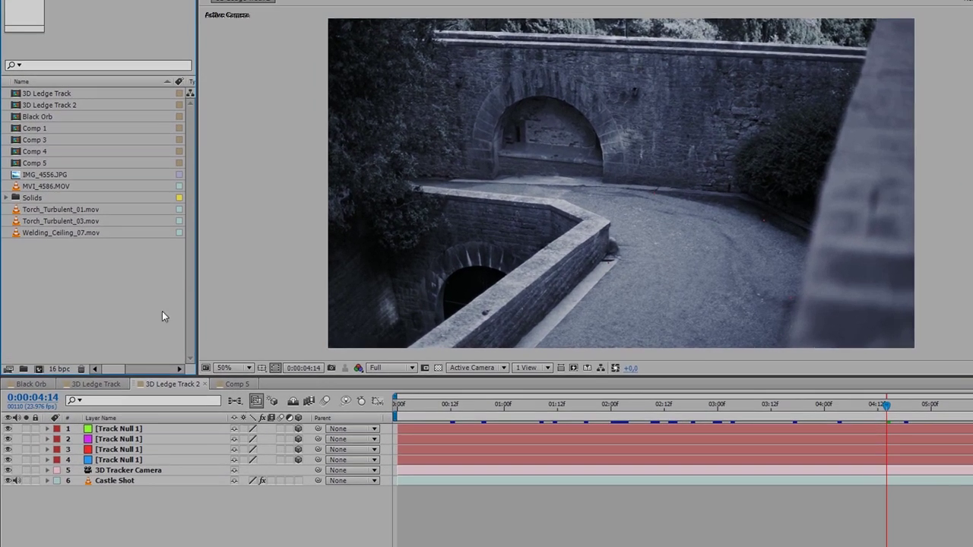
Select the Black Orb comp in the Project panel.
{"action": "left_click", "coordinate": [37, 118]}
Add the Black Orb comp above Castle Shot in the ledge comp and make it a 3D layer.
{"action": "left_click_drag", "start_coordinate": [37, 117], "coordinate": [115, 483]}
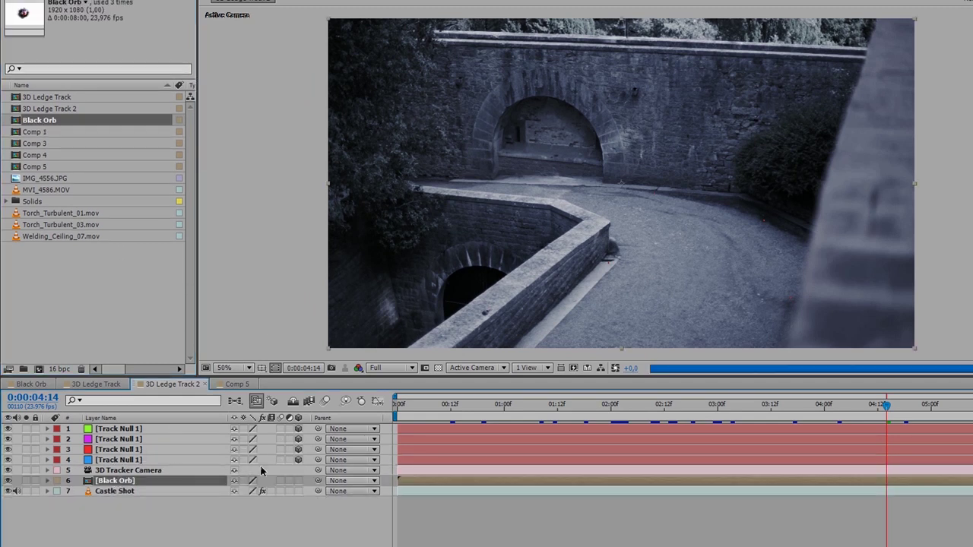
{"action": "key", "text": "F4"}
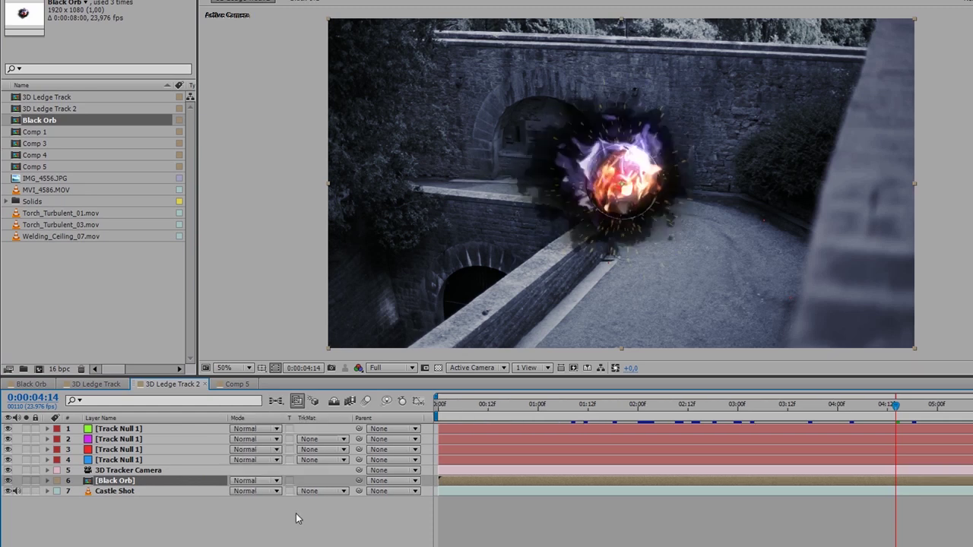
{"action": "key", "text": "F4"}
{"action": "left_click", "coordinate": [298, 480]}
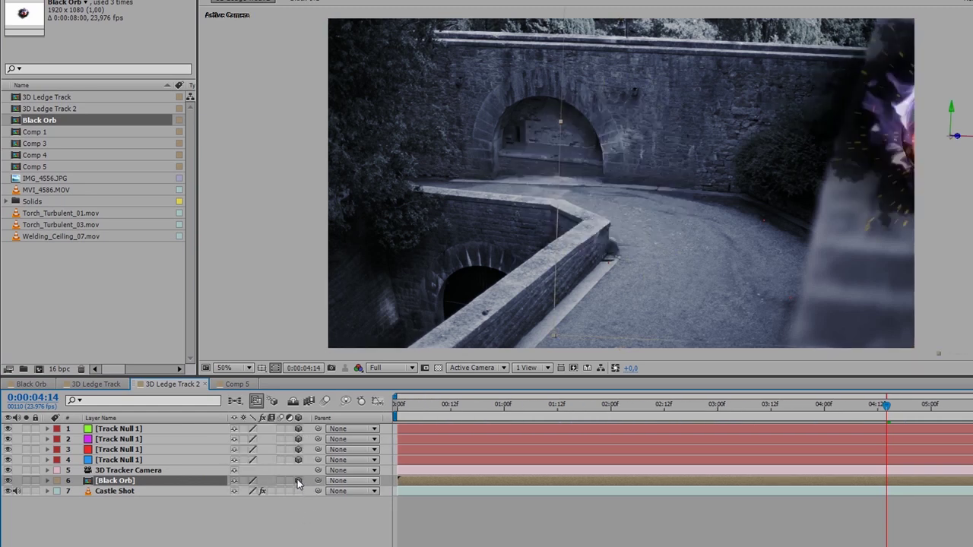
Copy Track Null 1's Position and paste it onto Black Orb so it sits on the ledge.
{"action": "left_click", "coordinate": [137, 451]}
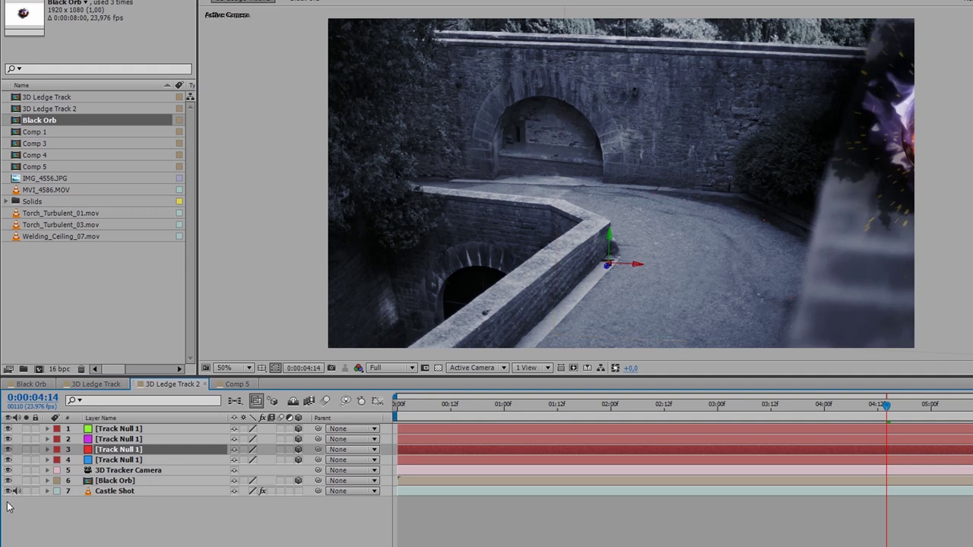
{"action": "key", "text": "p"}
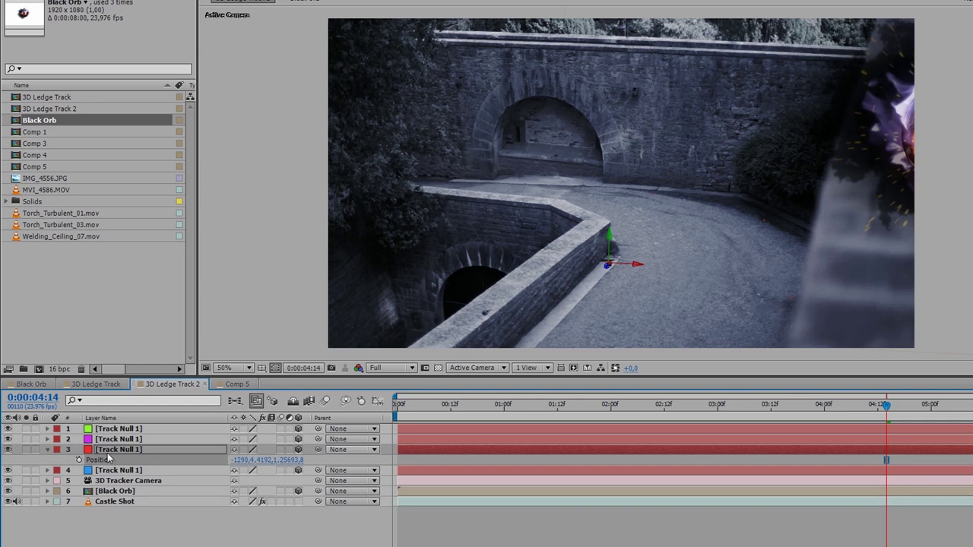
{"action": "key", "text": "F2"}
{"action": "left_click", "coordinate": [47, 449]}
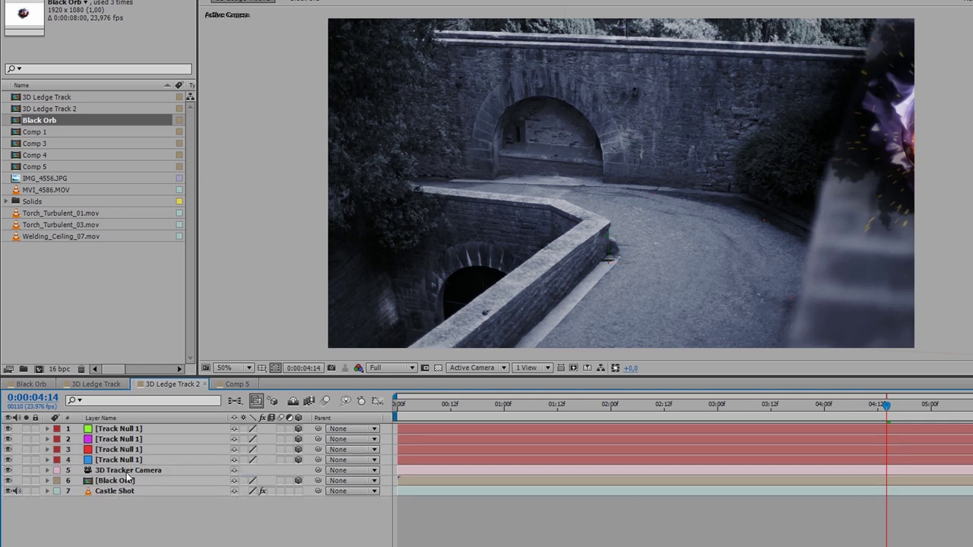
{"action": "left_click", "coordinate": [120, 481]}
{"action": "key", "text": "ctrl+v"}
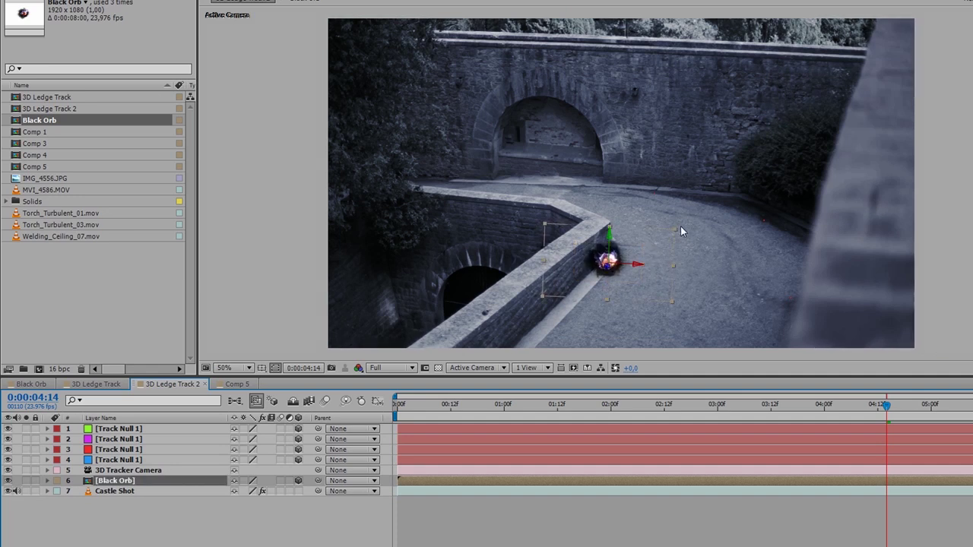
Scale up the Black Orb, then shift it right and raise it above the road.
{"action": "left_click_drag", "start_coordinate": [677, 225], "coordinate": [746, 186]}
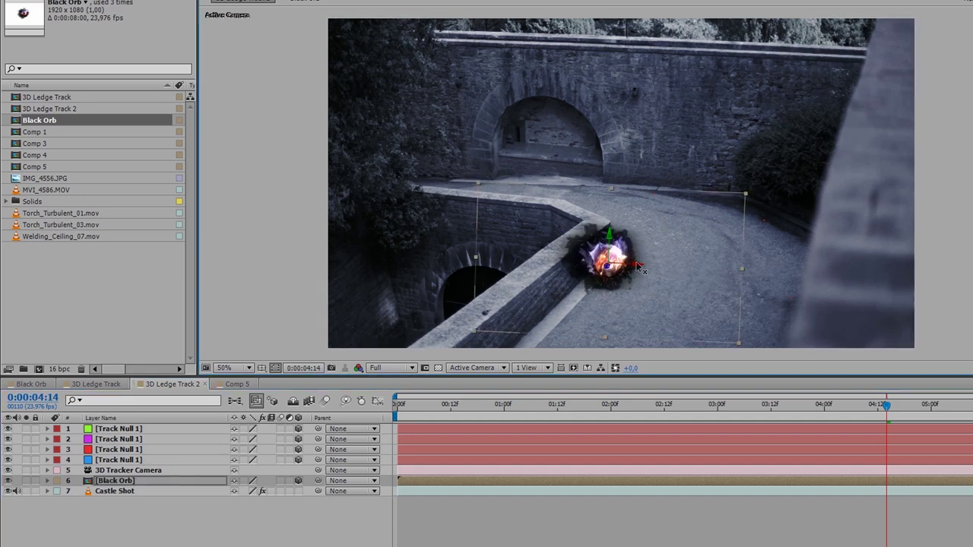
{"action": "left_click_drag", "start_coordinate": [639, 268], "coordinate": [771, 279]}
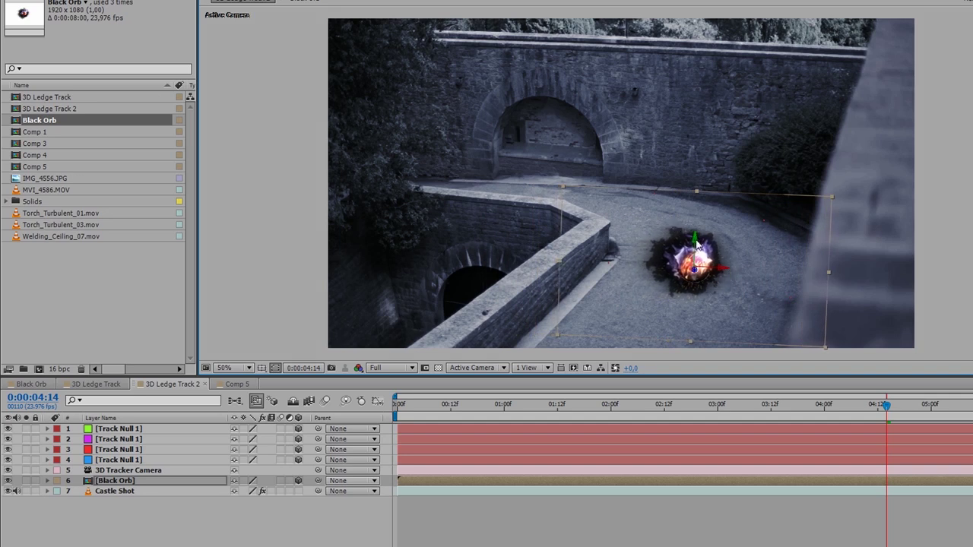
{"action": "left_click_drag", "start_coordinate": [700, 247], "coordinate": [697, 175]}
{"action": "mouse_move", "coordinate": [726, 213]}
{"action": "left_mouse_down"}
{"action": "mouse_move", "coordinate": [736, 204]}
{"action": "mouse_move", "coordinate": [732, 210]}
{"action": "left_mouse_up"}
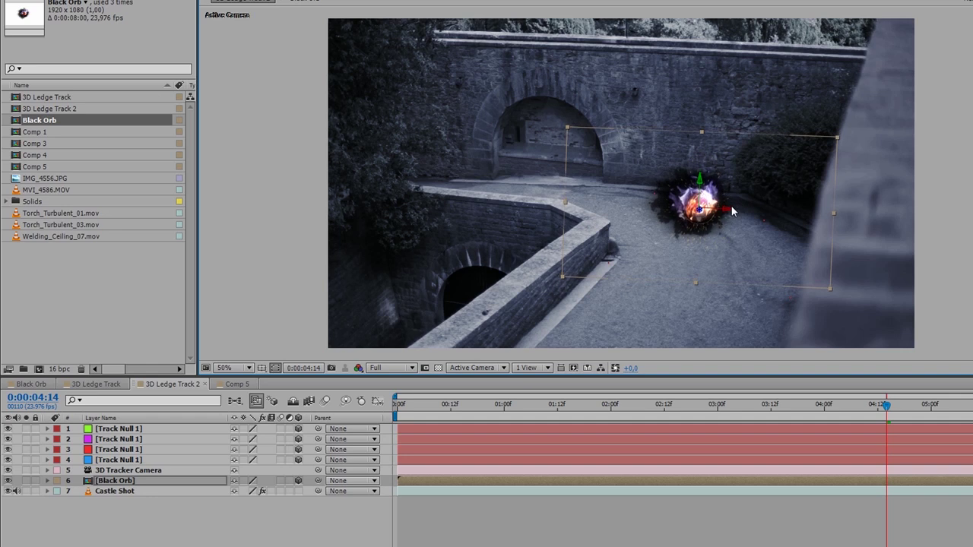
{"action": "left_click", "coordinate": [532, 415]}
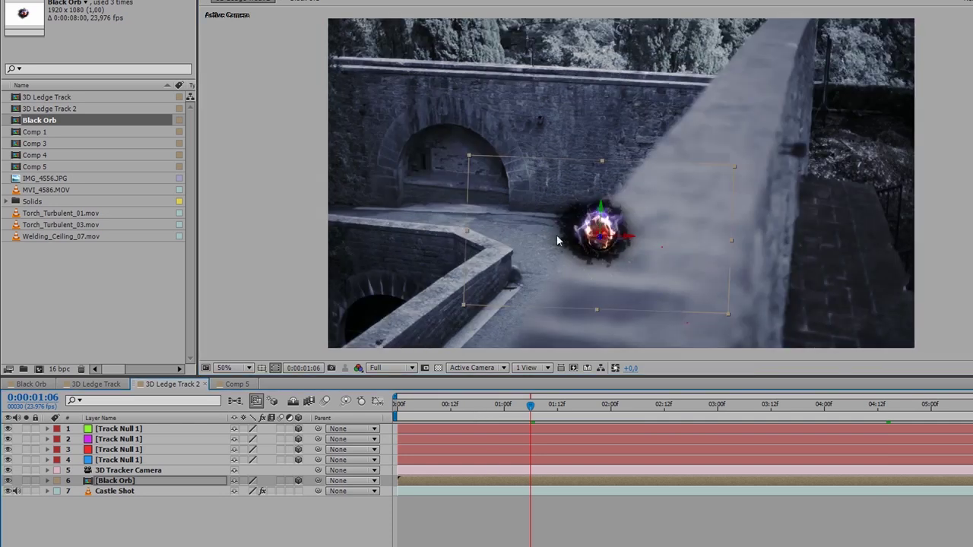
{"action": "left_click", "coordinate": [470, 409]}
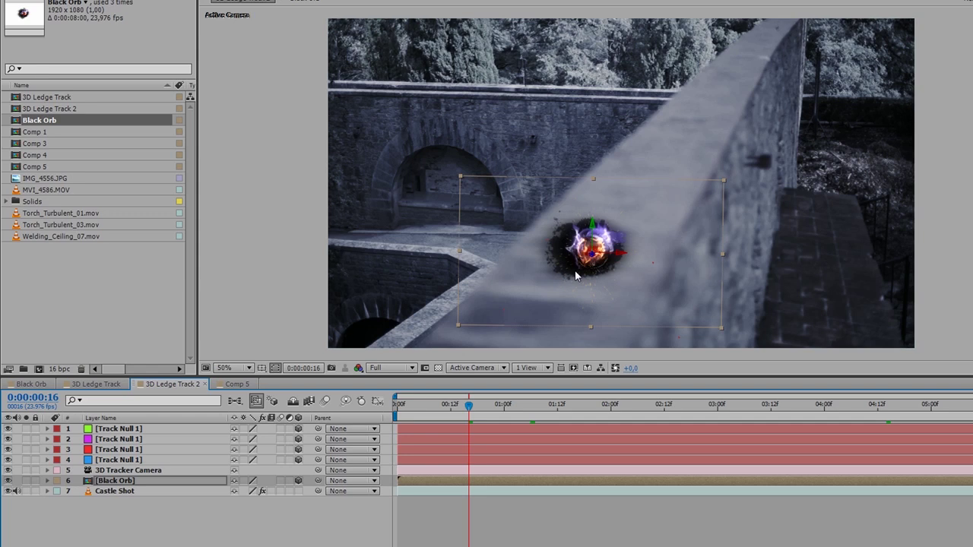
{"action": "left_click", "coordinate": [575, 409]}
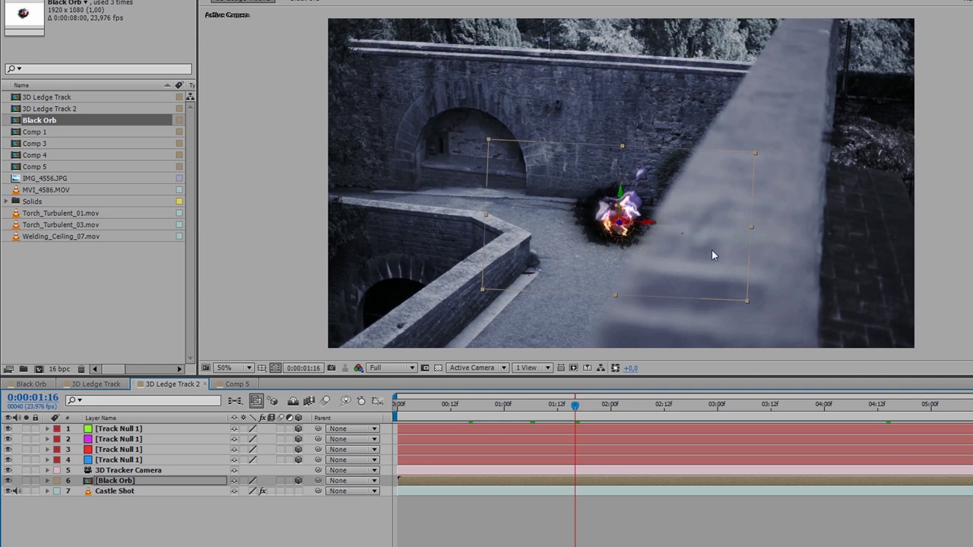
{"action": "key", "text": "ctrl+shift+a"}
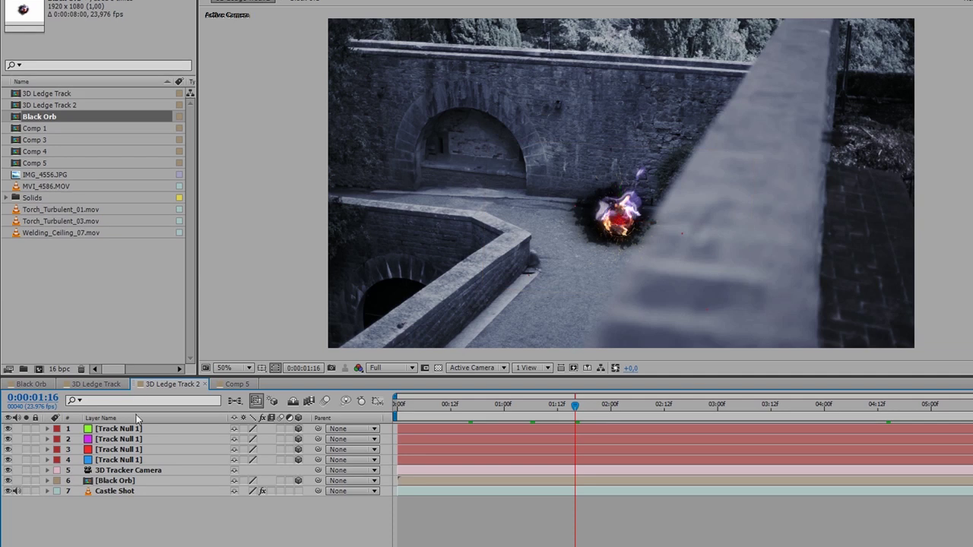
Duplicate Castle Shot, move the copy above Black Orb, and open it in Layer view.
{"action": "left_click", "coordinate": [111, 493]}
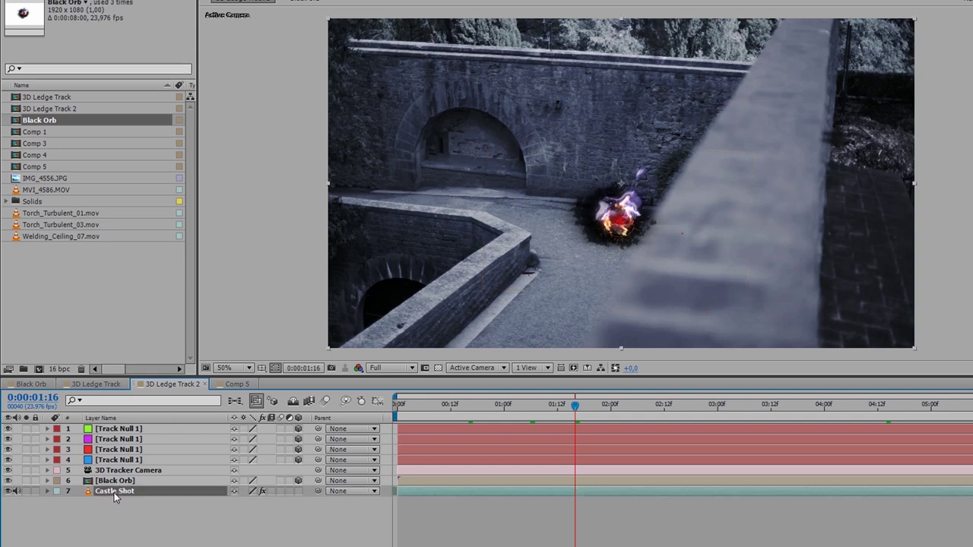
{"action": "key", "text": "ctrl+d"}
{"action": "left_click_drag", "start_coordinate": [127, 492], "coordinate": [127, 470]}
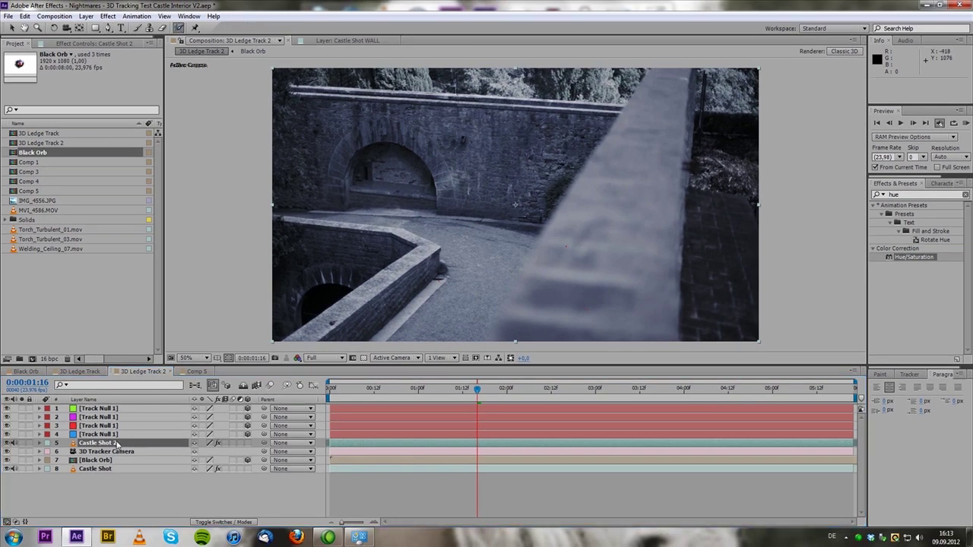
{"action": "double_click", "coordinate": [97, 442]}
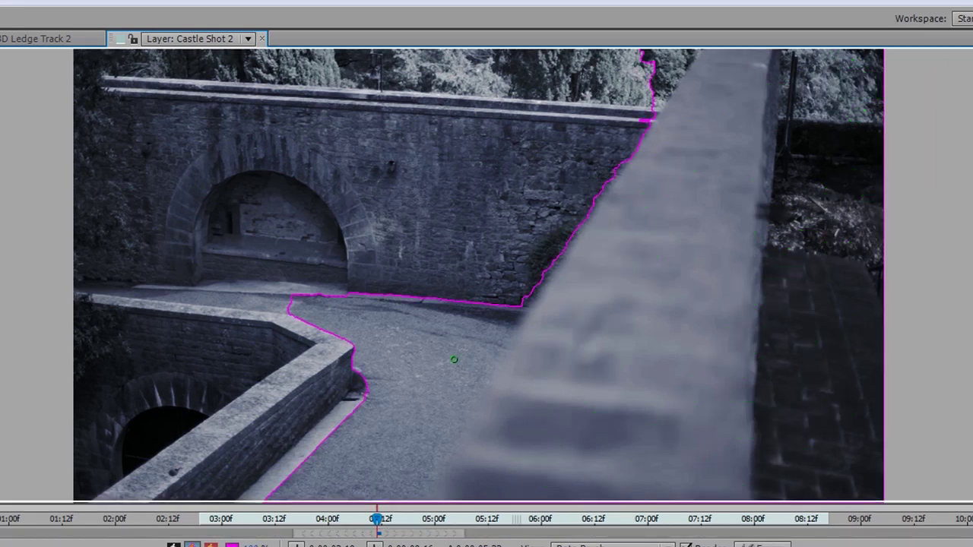
Roto Brush the ledge wall on the first frame, excluding the road and refining the edge.
{"action": "mouse_move", "coordinate": [494, 280]}
{"action": "left_mouse_down"}
{"action": "mouse_move", "coordinate": [380, 505]}
{"action": "mouse_move", "coordinate": [358, 525]}
{"action": "left_mouse_up"}
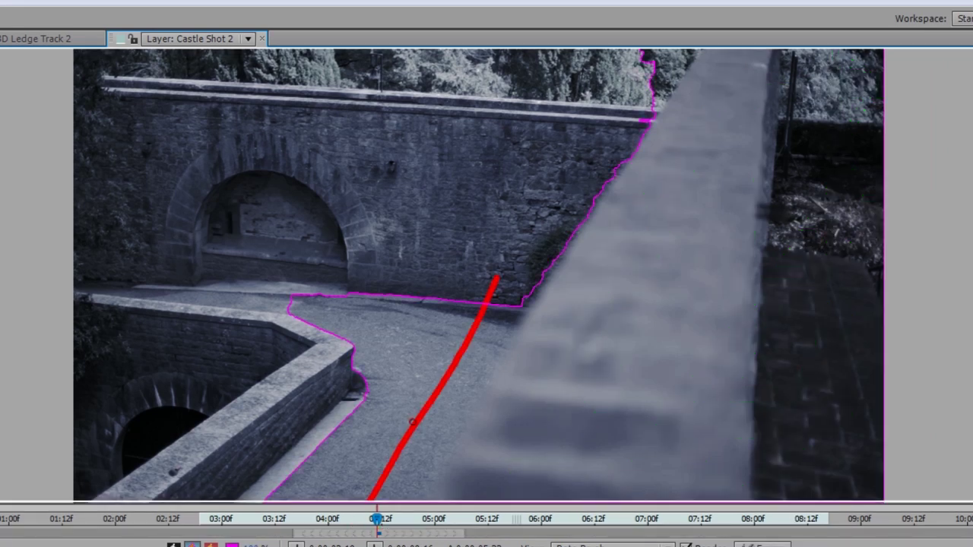
{"action": "key", "text": "comma"}
{"action": "left_click_drag", "start_coordinate": [443, 387], "coordinate": [530, 239]}
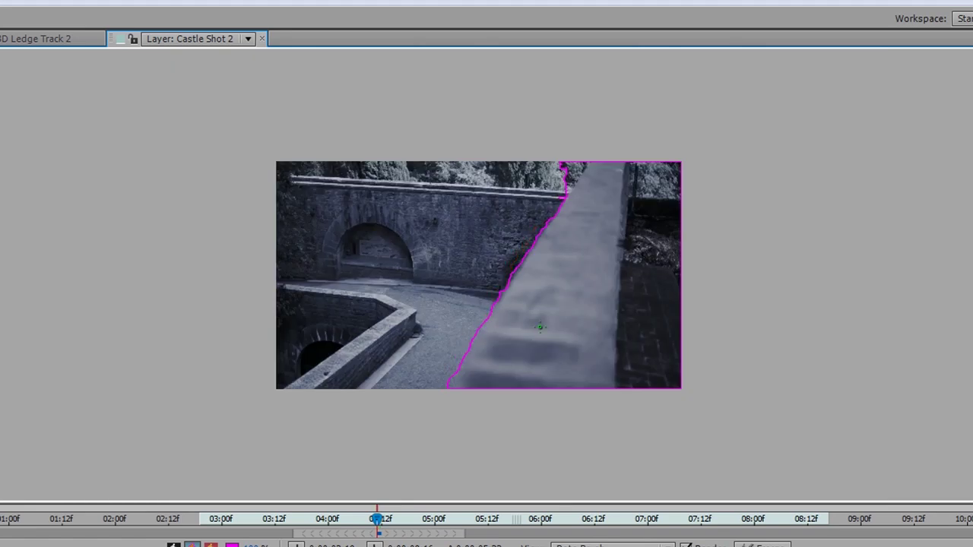
{"action": "key", "text": "period"}
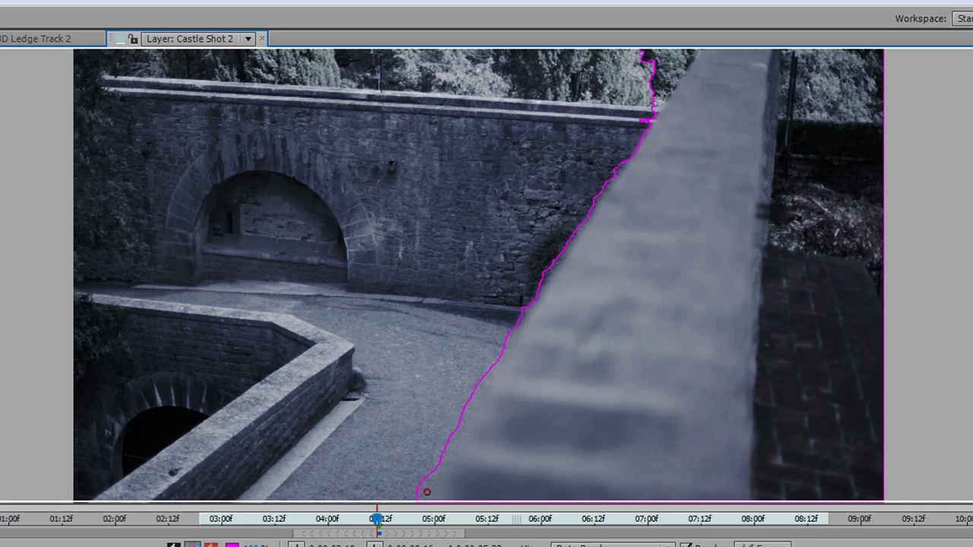
{"action": "mouse_move", "coordinate": [427, 492]}
{"action": "left_mouse_down"}
{"action": "mouse_move", "coordinate": [490, 364]}
{"action": "mouse_move", "coordinate": [613, 167]}
{"action": "left_mouse_up"}
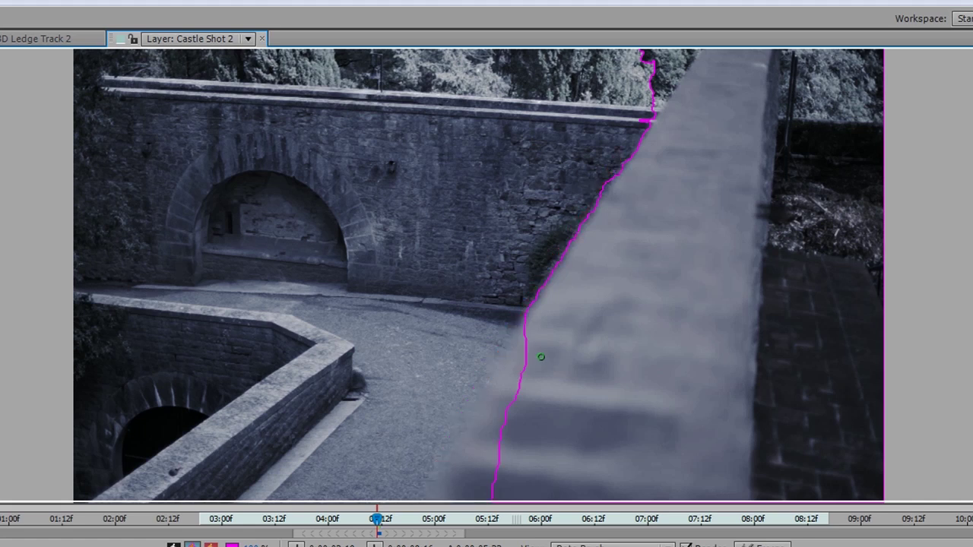
{"action": "left_click_drag", "start_coordinate": [540, 349], "coordinate": [457, 507]}
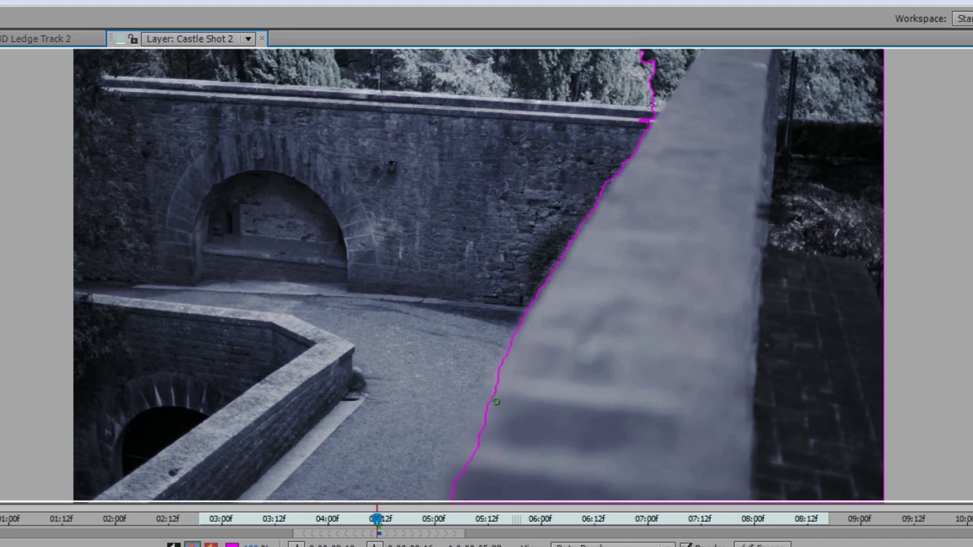
{"action": "left_click_drag", "start_coordinate": [477, 417], "coordinate": [454, 489]}
Propagate the wall matte three frames forward and fix the wall edge.
{"action": "key", "text": "Page_Down"}
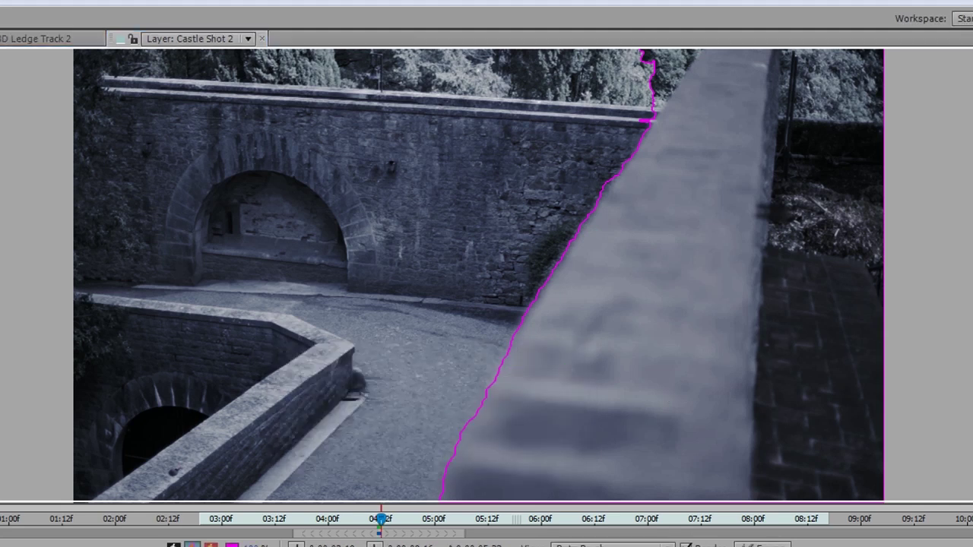
{"action": "key", "text": "Page_Down"}
{"action": "key", "text": "Page_Down"}
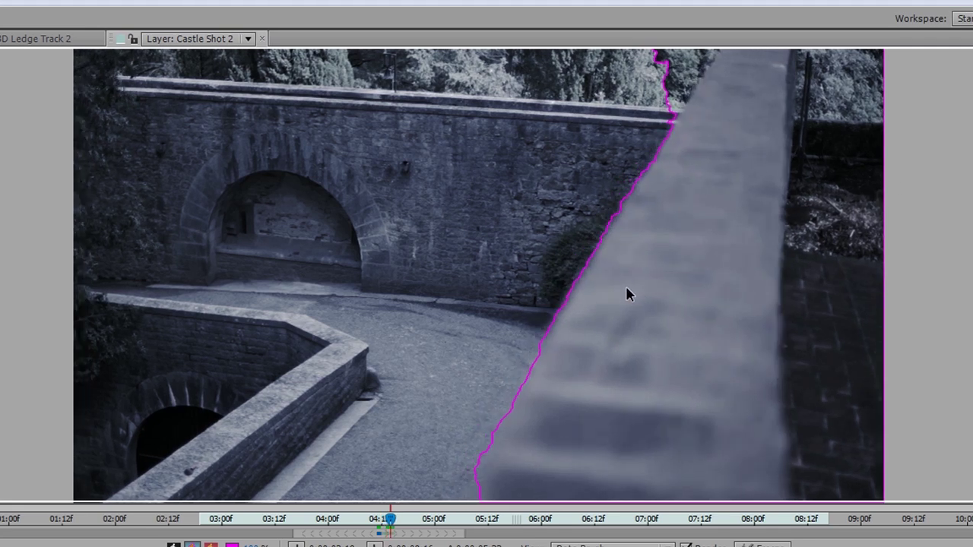
{"action": "key", "text": "Page_Down"}
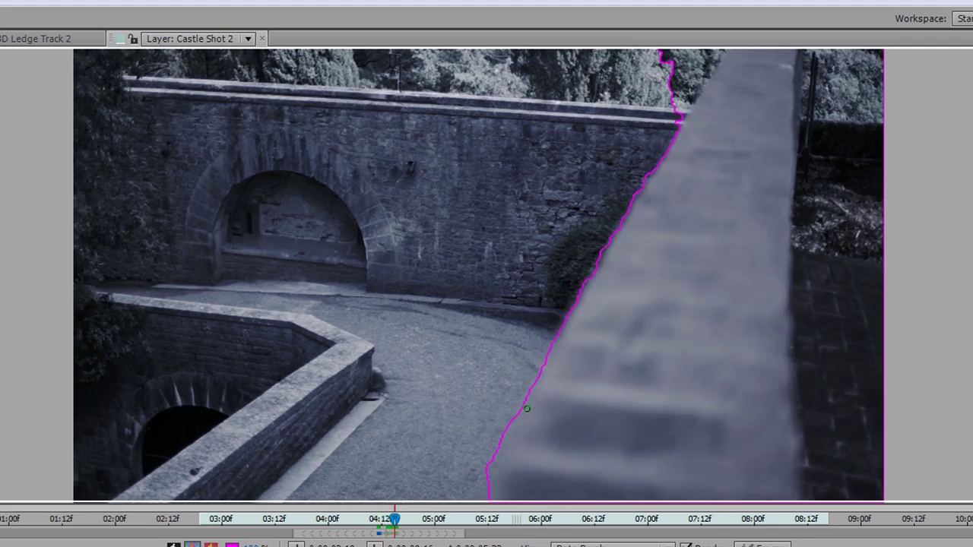
{"action": "left_click_drag", "start_coordinate": [503, 441], "coordinate": [590, 270]}
{"action": "mouse_move", "coordinate": [533, 403]}
{"action": "left_mouse_down"}
{"action": "mouse_move", "coordinate": [523, 450]}
{"action": "mouse_move", "coordinate": [543, 385]}
{"action": "left_mouse_up"}
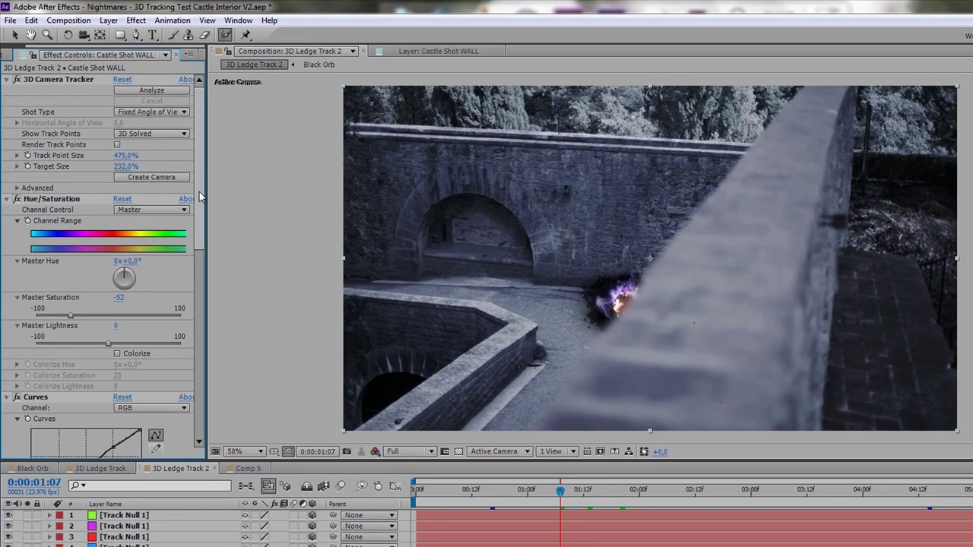
{"action": "left_click_drag", "start_coordinate": [199, 192], "coordinate": [199, 384]}
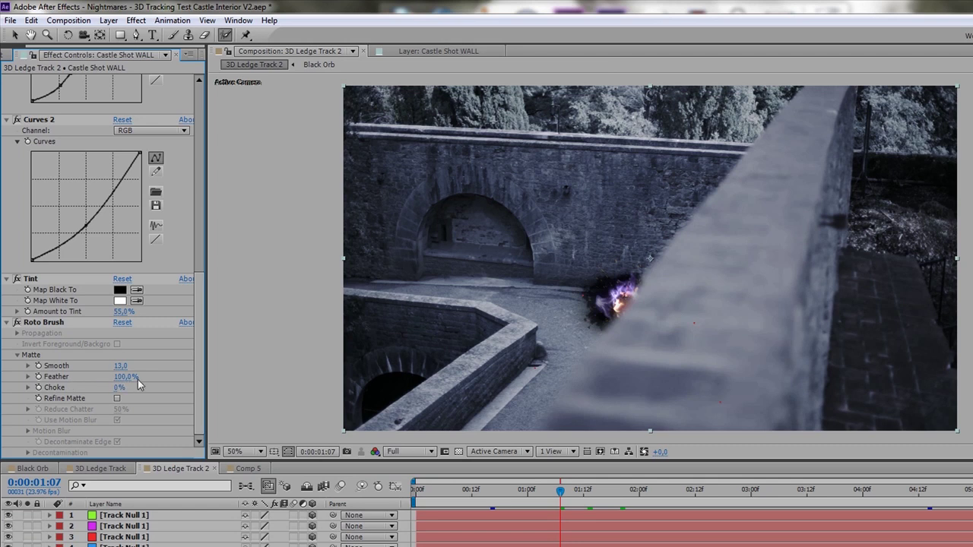
{"action": "scroll", "coordinate": [647, 315], "scroll_direction": "up", "scroll_amount": 2}
{"action": "scroll", "coordinate": [672, 275], "scroll_direction": "down", "scroll_amount": 2}
{"action": "scroll", "coordinate": [658, 345], "scroll_direction": "up", "scroll_amount": 2}
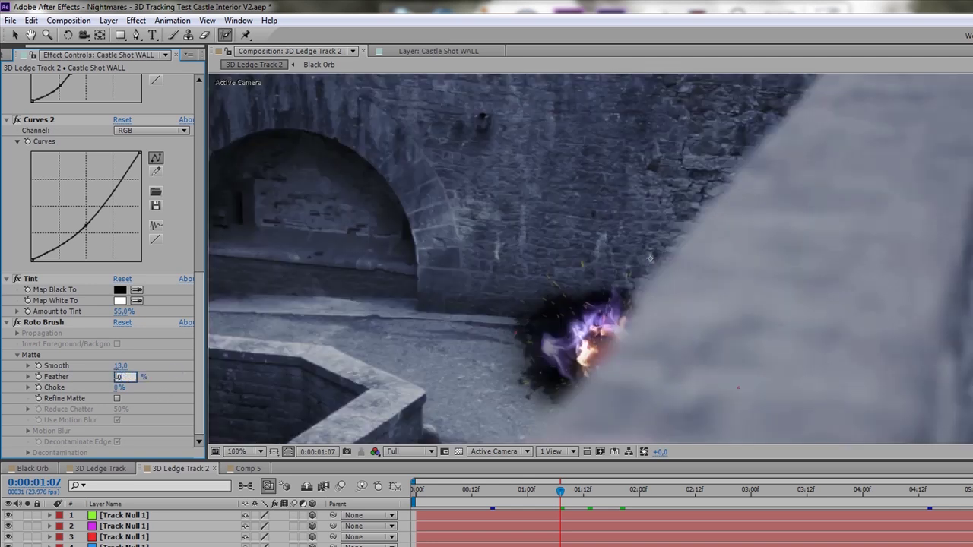
{"action": "left_click", "coordinate": [117, 378]}
{"action": "left_click_drag", "start_coordinate": [118, 378], "coordinate": [111, 378]}
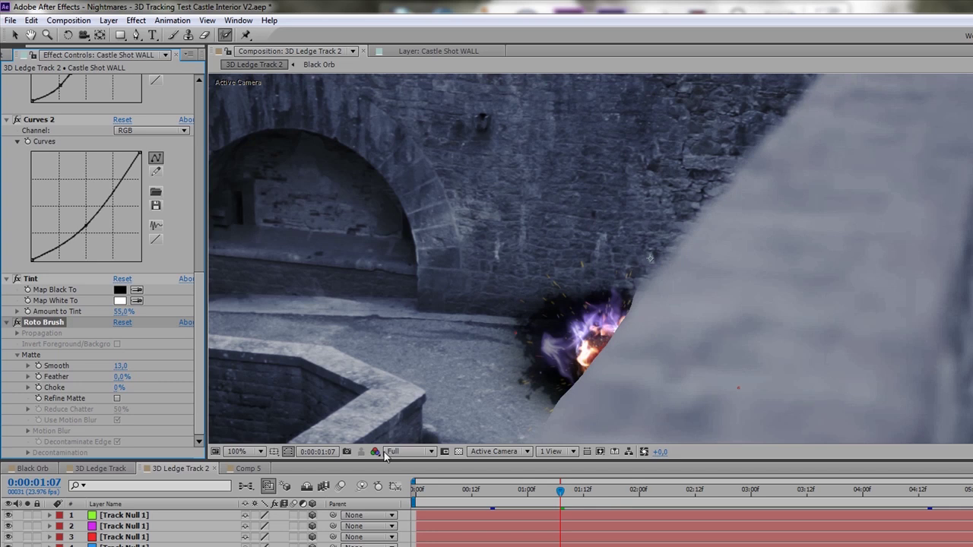
{"action": "scroll", "coordinate": [723, 304], "scroll_direction": "down", "scroll_amount": 2}
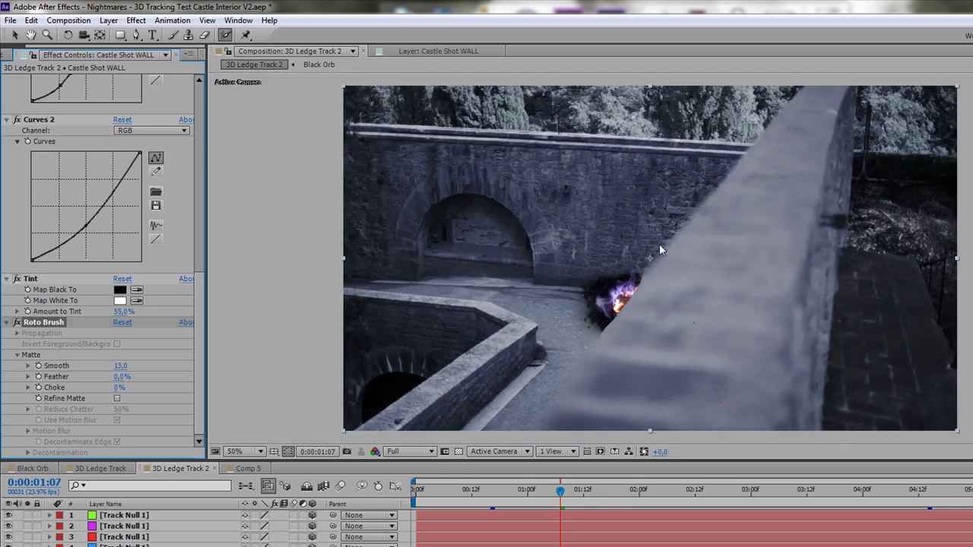
{"action": "left_click", "coordinate": [119, 377]}
{"action": "key", "text": "Return"}
{"action": "scroll", "coordinate": [642, 314], "scroll_direction": "up", "scroll_amount": 2}
{"action": "scroll", "coordinate": [670, 285], "scroll_direction": "down", "scroll_amount": 2}
{"action": "scroll", "coordinate": [669, 332], "scroll_direction": "up", "scroll_amount": 2}
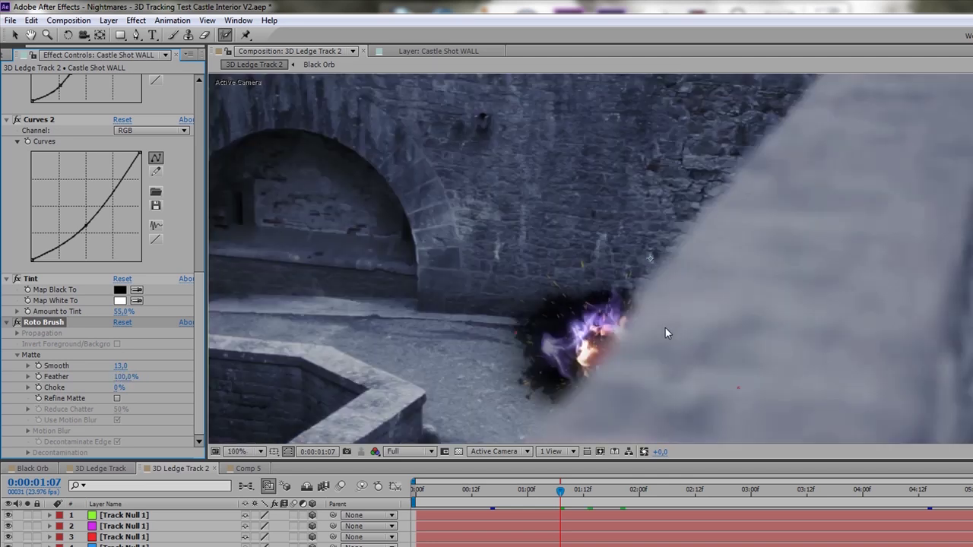
{"action": "scroll", "coordinate": [634, 305], "scroll_direction": "down", "scroll_amount": 2}
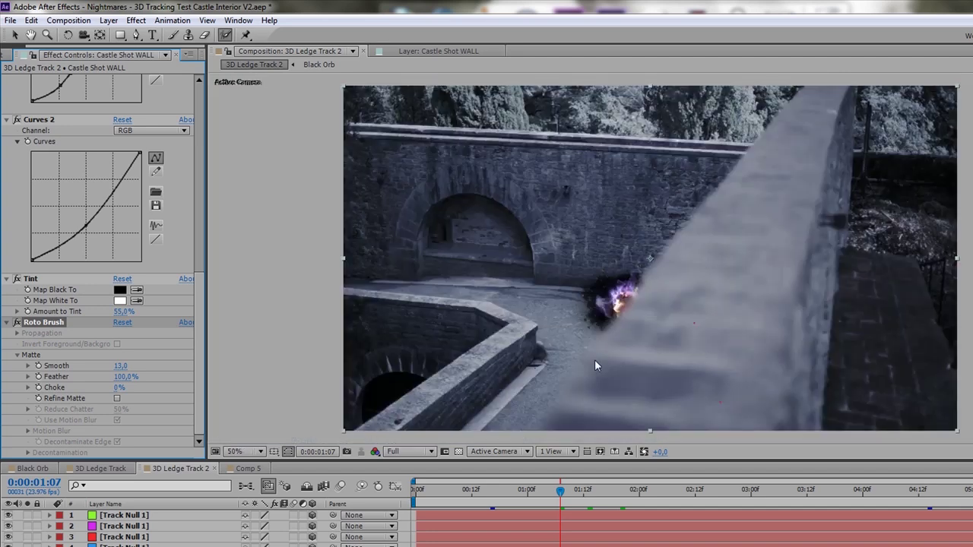
{"action": "left_click", "coordinate": [534, 501]}
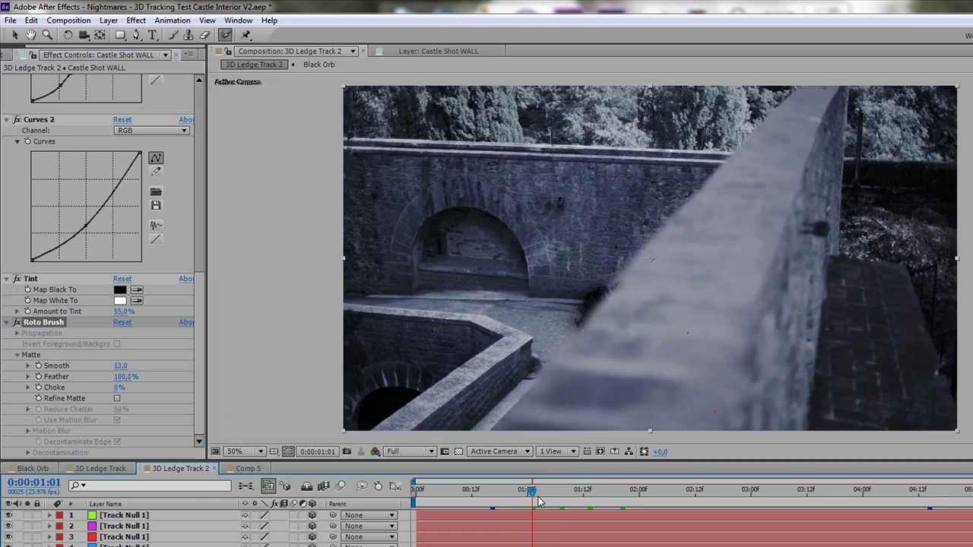
{"action": "left_click", "coordinate": [543, 500]}
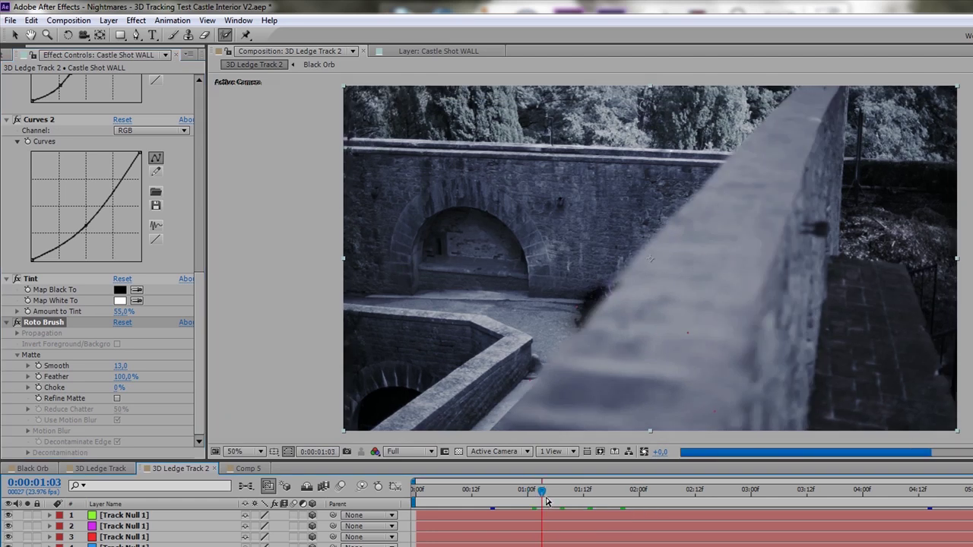
{"action": "left_click", "coordinate": [584, 498]}
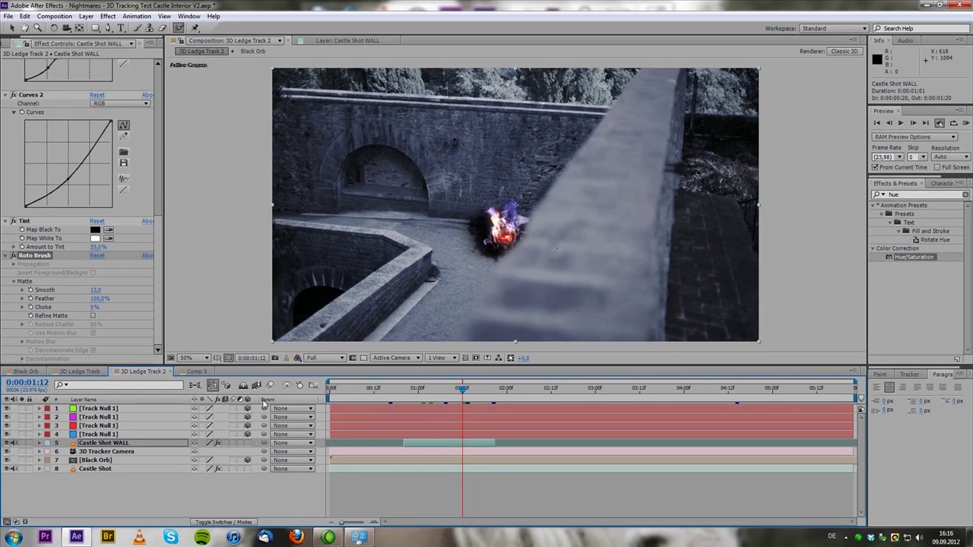
Apply the Tint effect to the Black Orb layer via an Effects & Presets search for 'tint'.
{"action": "left_click", "coordinate": [105, 460]}
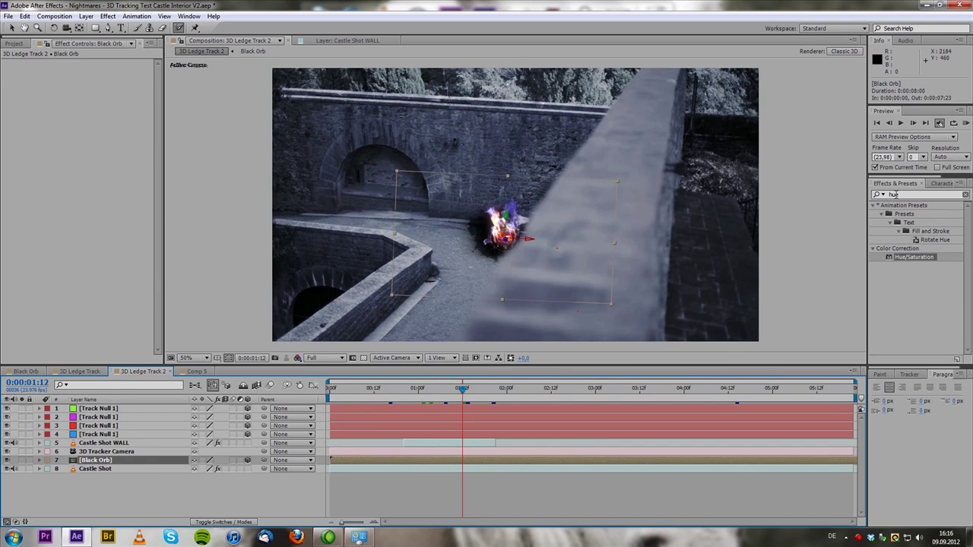
{"action": "left_click", "coordinate": [882, 197]}
{"action": "type", "text": "tint"}
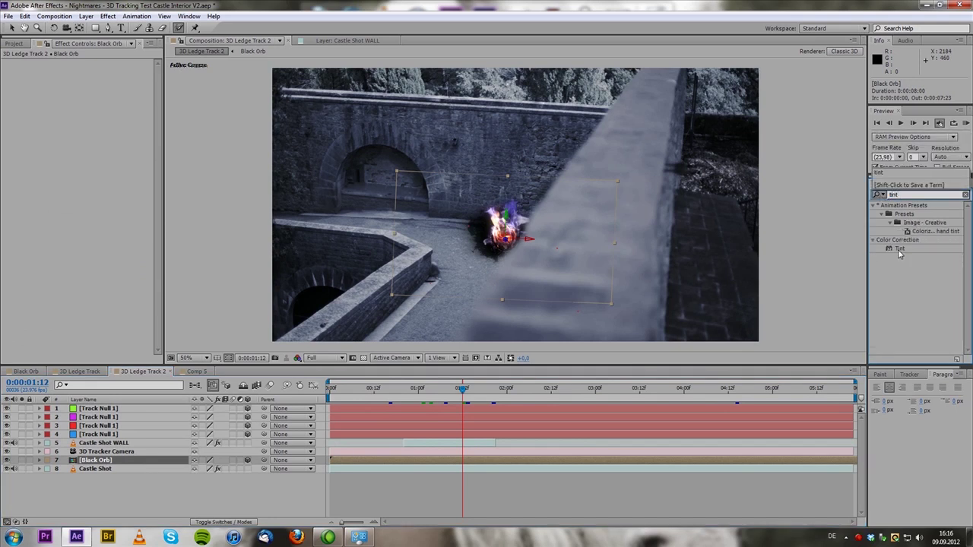
{"action": "left_click_drag", "start_coordinate": [898, 249], "coordinate": [85, 133]}
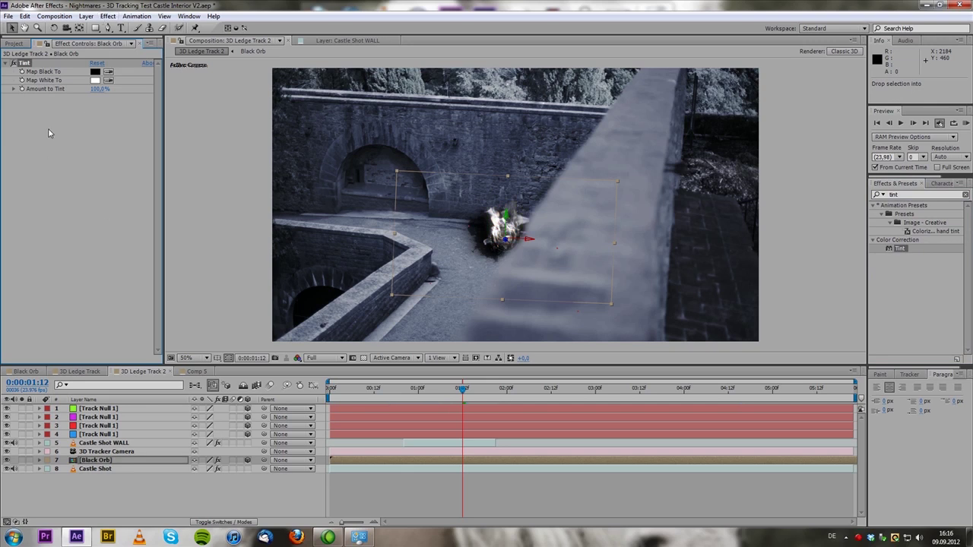
Enable Tint and set its Amount to Tint to 50%.
{"action": "left_click", "coordinate": [95, 90]}
{"action": "left_click", "coordinate": [95, 99]}
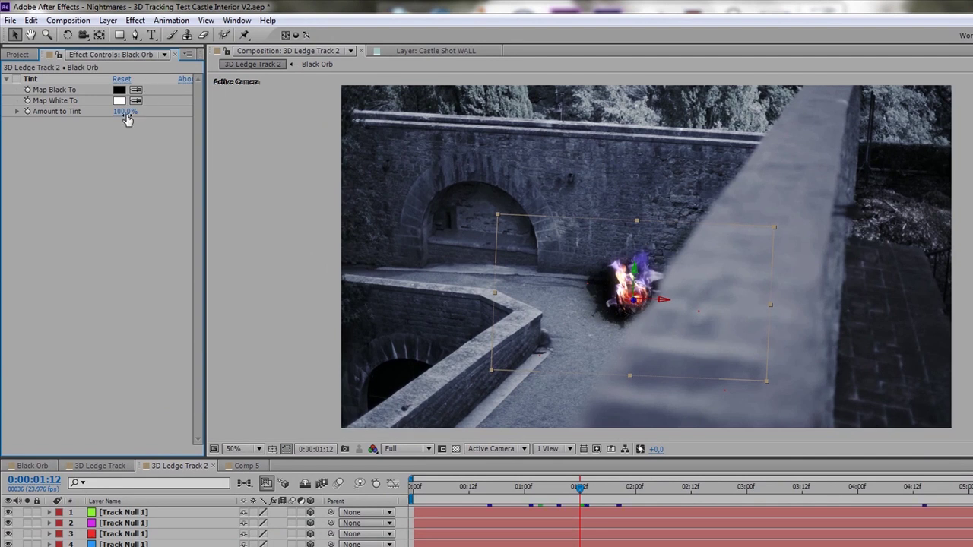
{"action": "left_click", "coordinate": [16, 80]}
{"action": "left_click", "coordinate": [124, 112]}
{"action": "key", "text": "Return"}
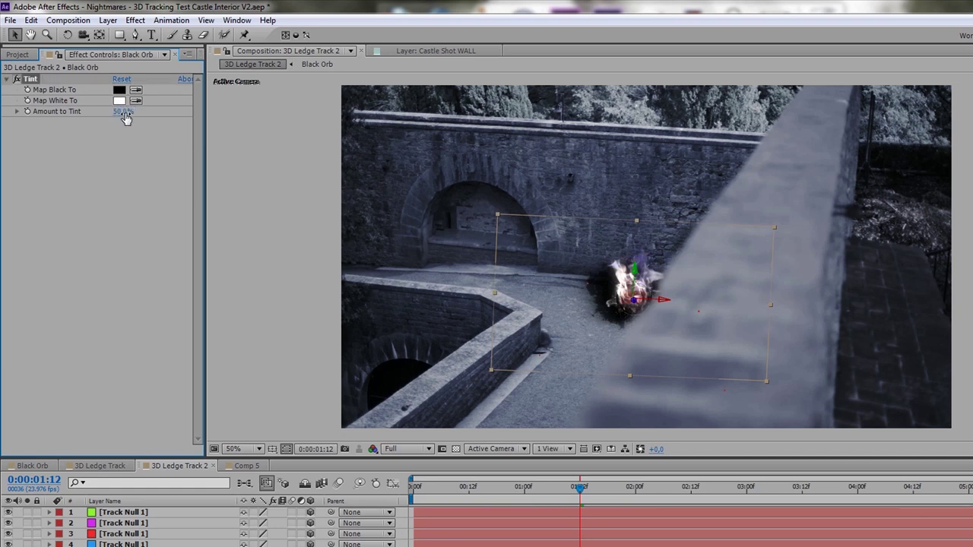
{"action": "left_click", "coordinate": [123, 112]}
{"action": "double_click", "coordinate": [120, 112]}
{"action": "key", "text": "Return"}
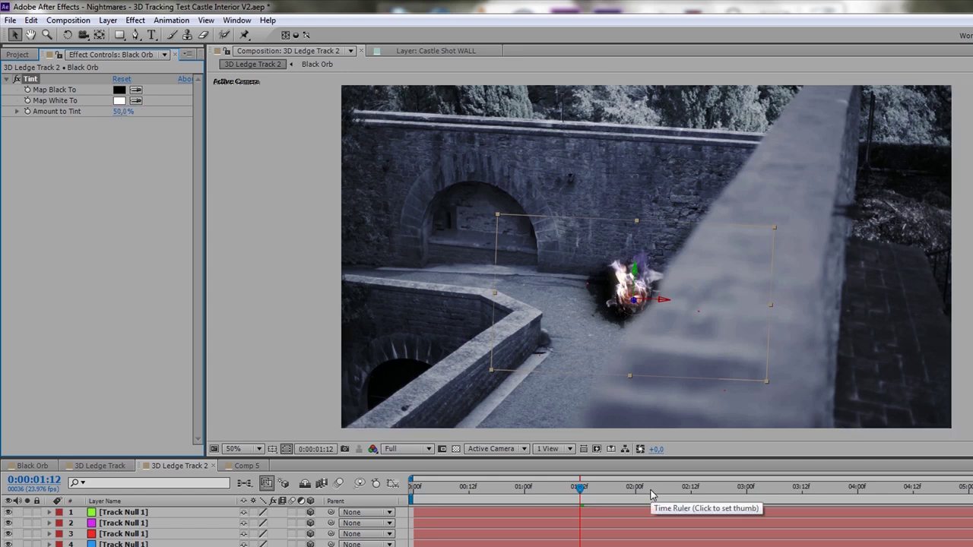
Move the playhead to 0:00:01:18 and bring up the timeline's New layer menu.
{"action": "left_click", "coordinate": [608, 492]}
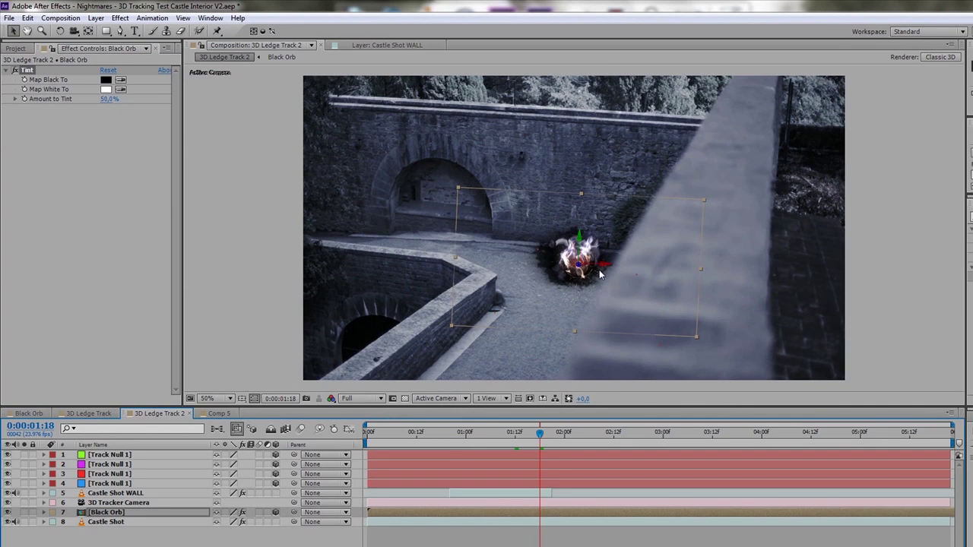
{"action": "right_click", "coordinate": [126, 539]}
{"action": "mouse_move", "coordinate": [183, 422]}
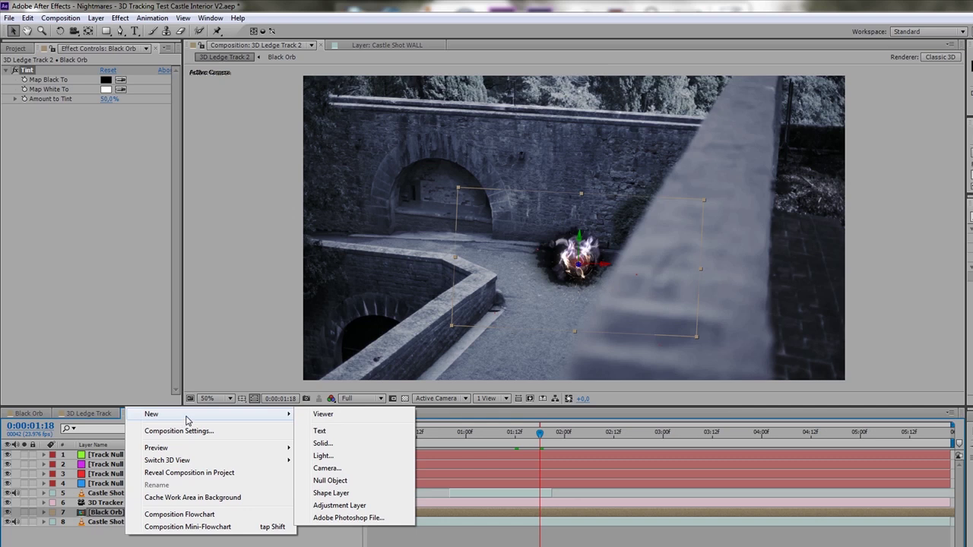
Add an adjustment layer below Black Orb and apply Turbulent Displace found by searching 'turbul'.
{"action": "left_click", "coordinate": [340, 506]}
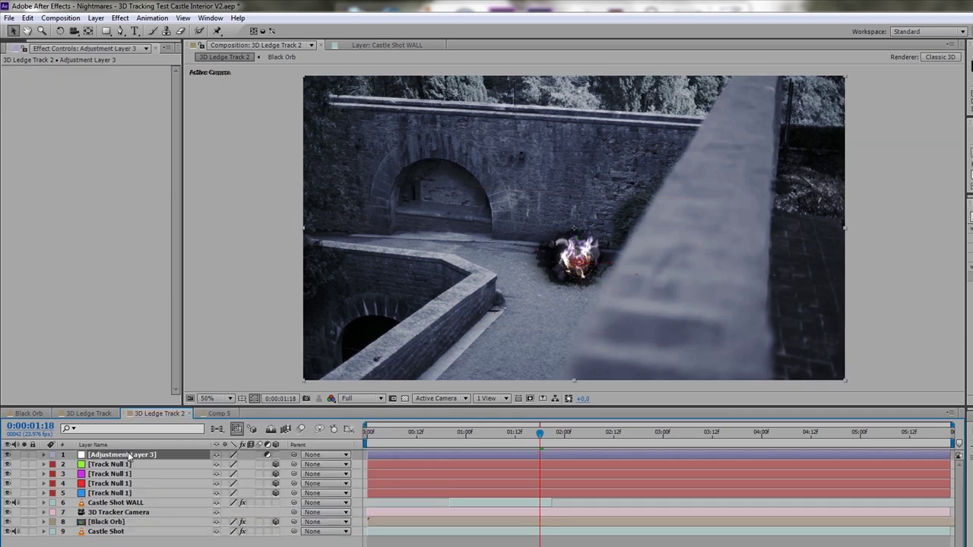
{"action": "left_click_drag", "start_coordinate": [129, 455], "coordinate": [111, 532]}
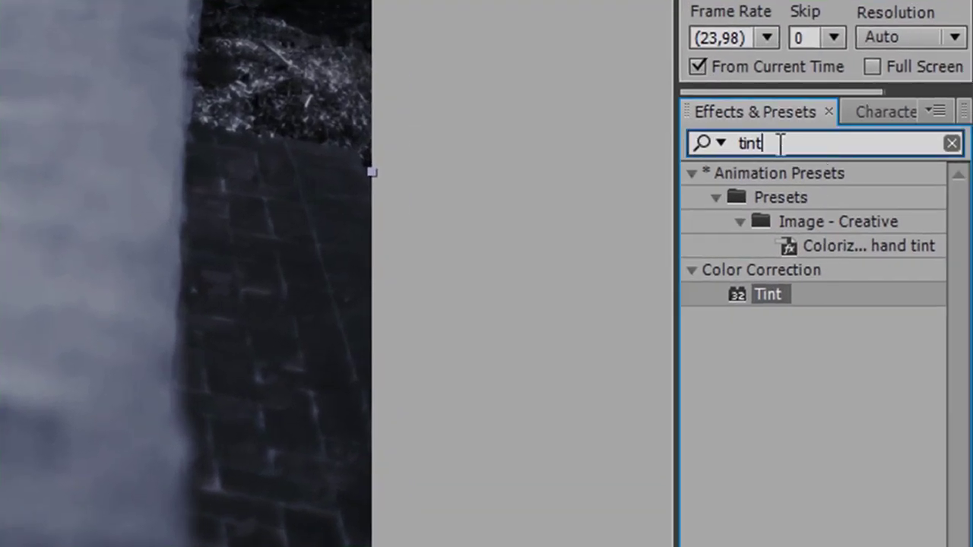
{"action": "double_click", "coordinate": [872, 174]}
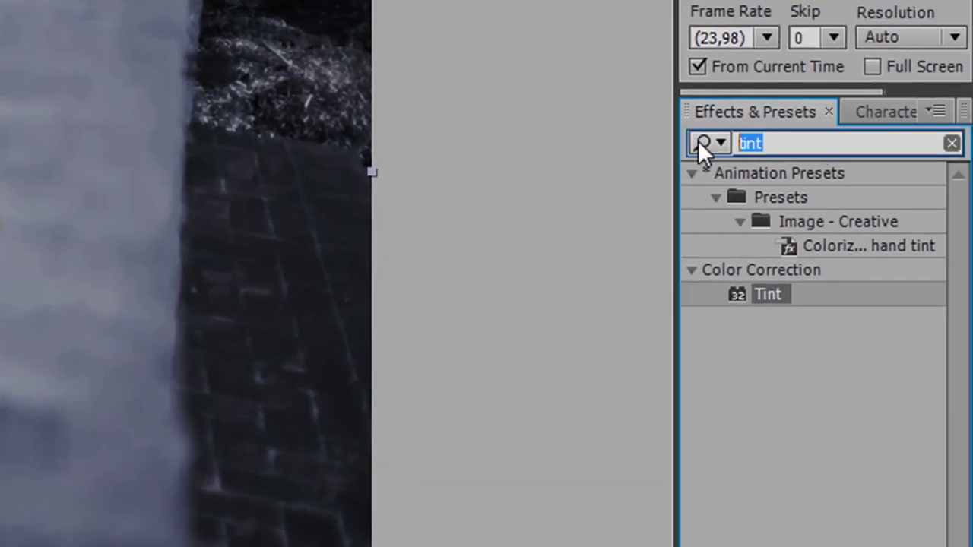
{"action": "type", "text": "turbul"}
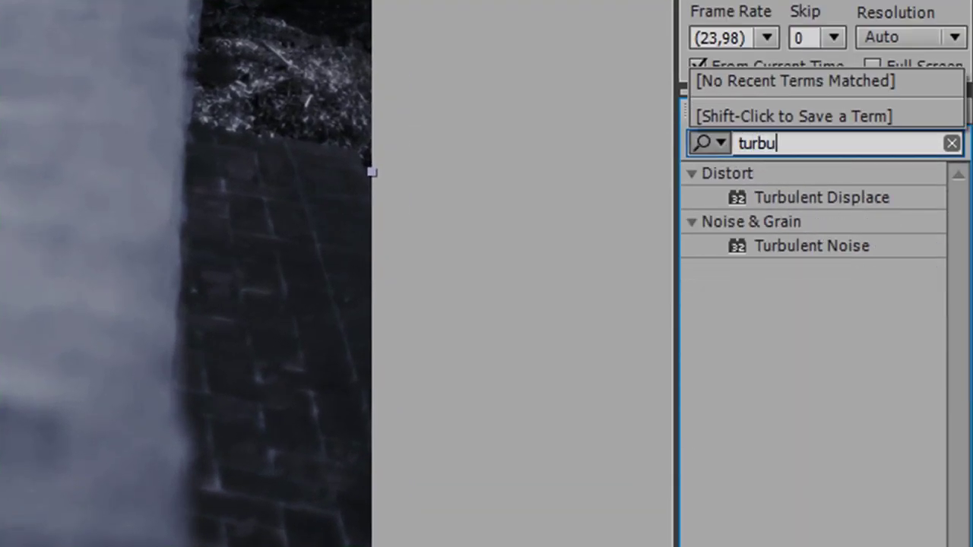
{"action": "double_click", "coordinate": [809, 197]}
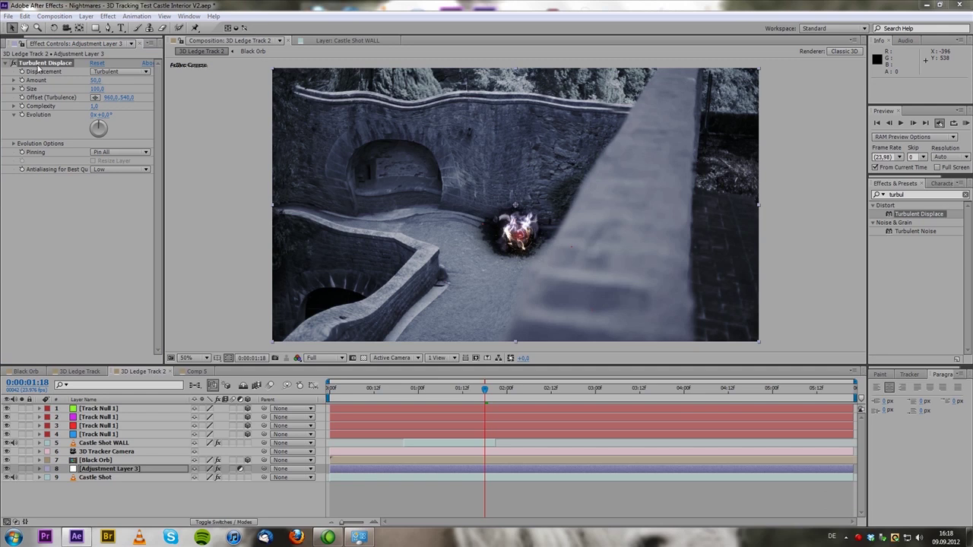
Switch Adjustment Layer 3 to 3D, nudge it, and reveal Black Orb's Position for reference.
{"action": "left_click", "coordinate": [108, 470]}
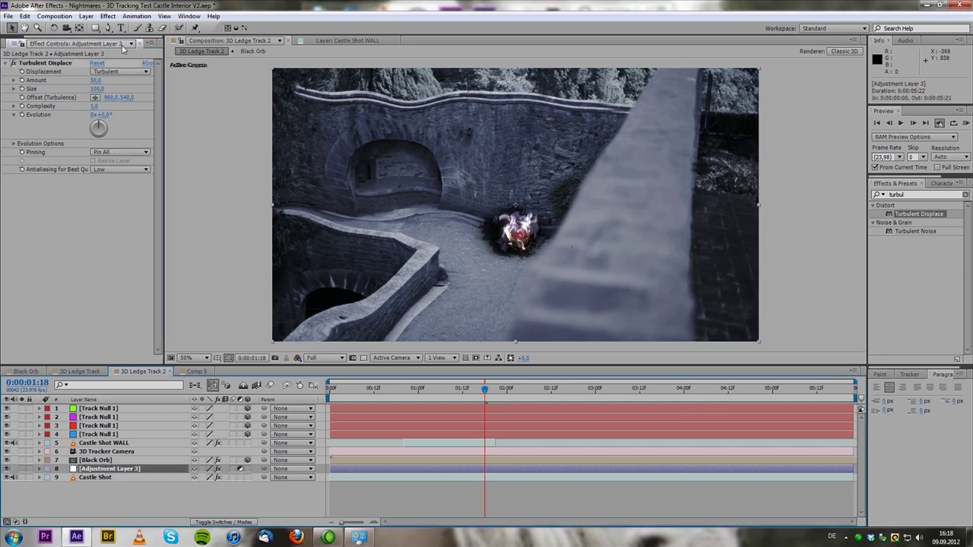
{"action": "left_click", "coordinate": [241, 469]}
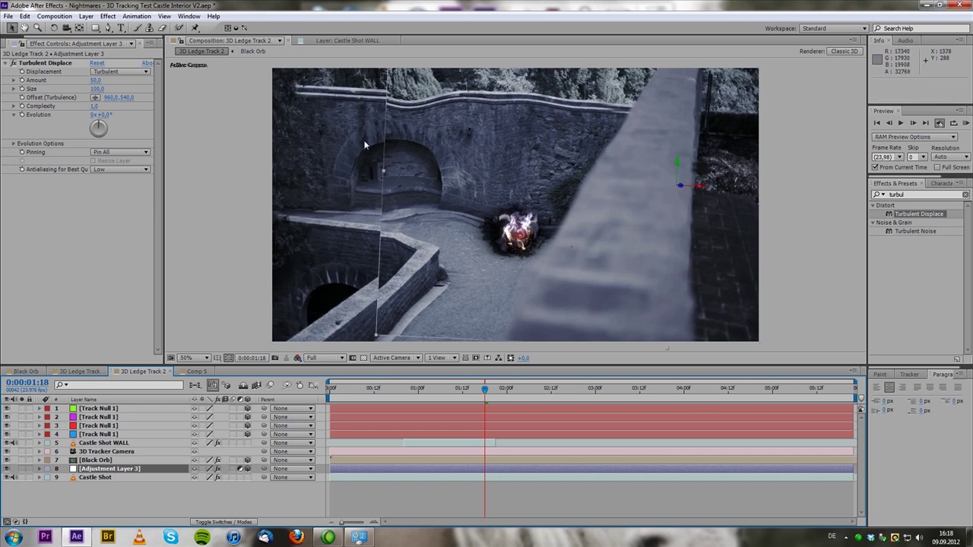
{"action": "left_click_drag", "start_coordinate": [685, 214], "coordinate": [679, 216]}
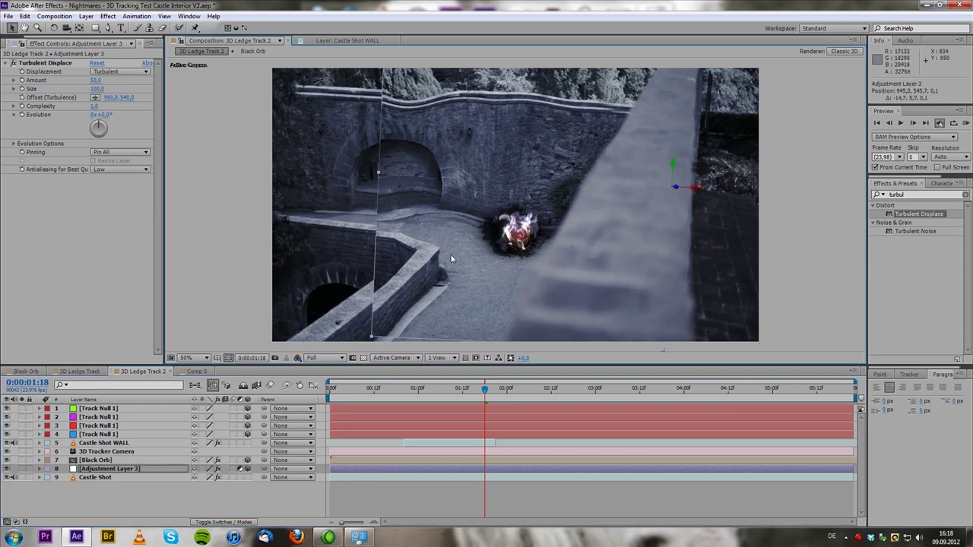
{"action": "left_click", "coordinate": [98, 460]}
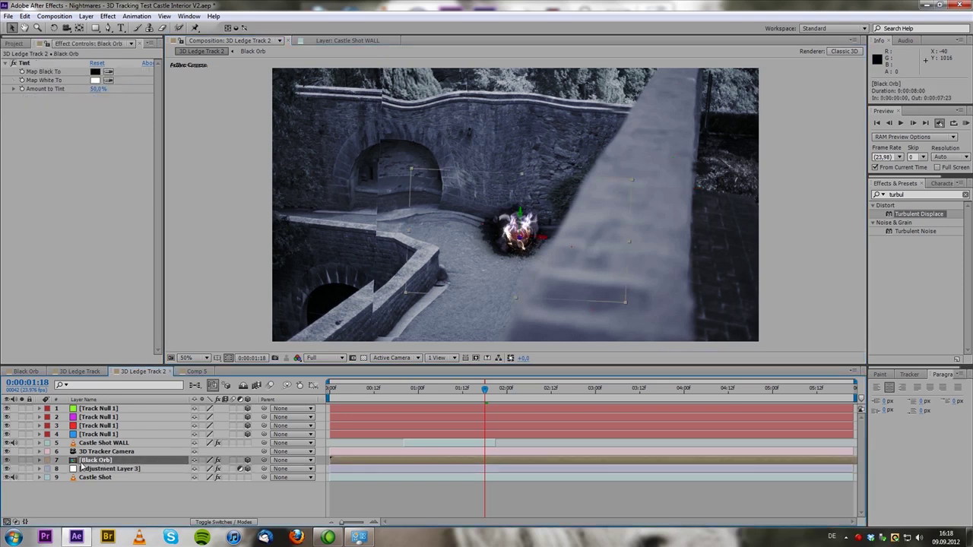
{"action": "key", "text": "p"}
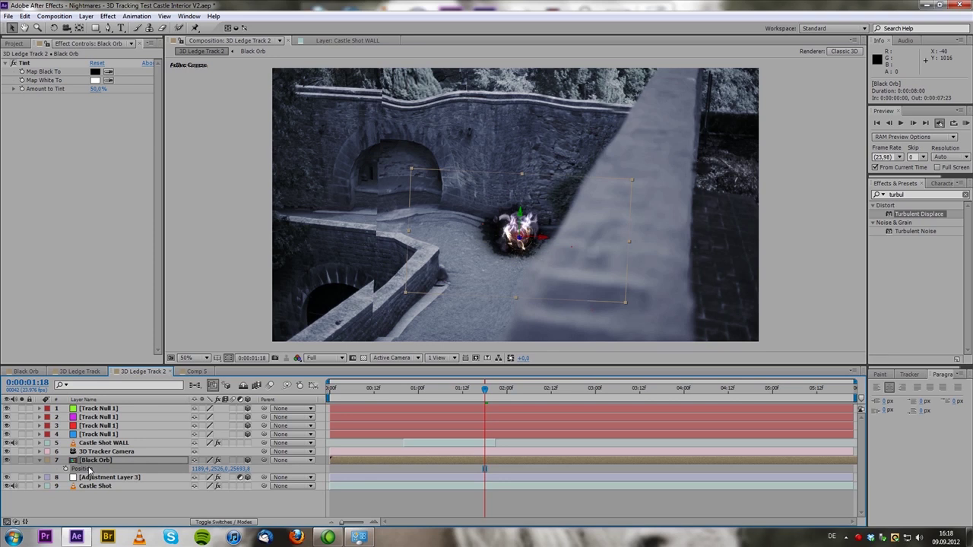
{"action": "left_click", "coordinate": [98, 478]}
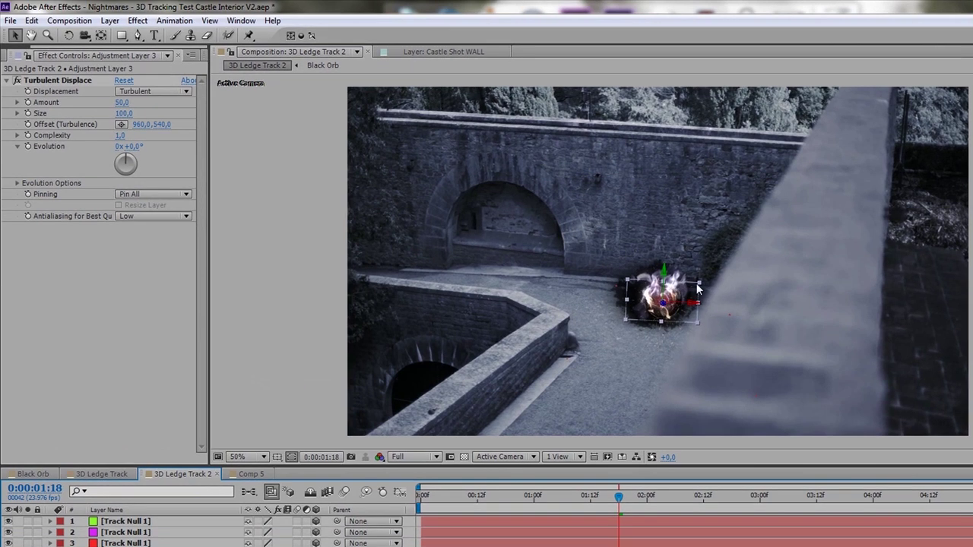
Enlarge Adjustment Layer 3 and draw a closed RotoBezier mask loop around the orb.
{"action": "left_click_drag", "start_coordinate": [698, 284], "coordinate": [806, 217]}
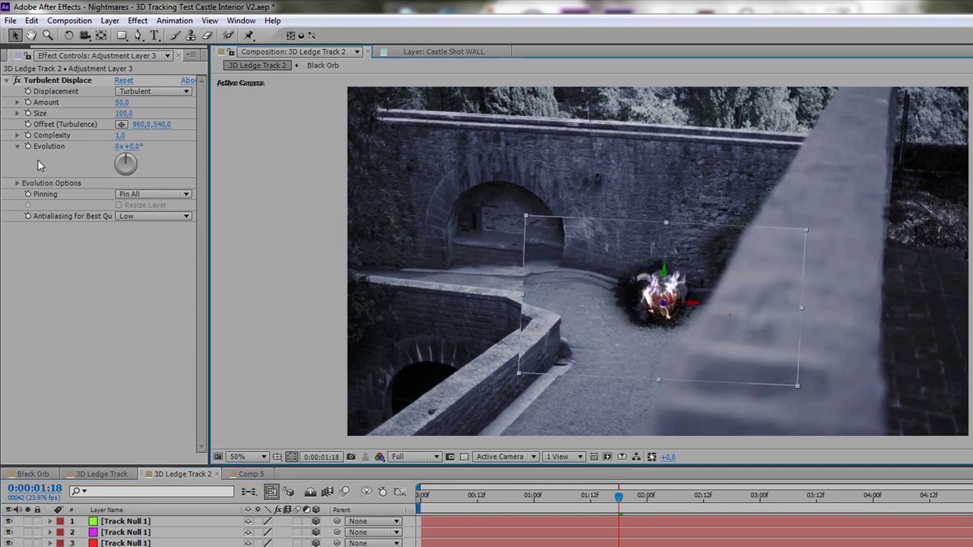
{"action": "left_click_drag", "start_coordinate": [137, 36], "coordinate": [175, 35]}
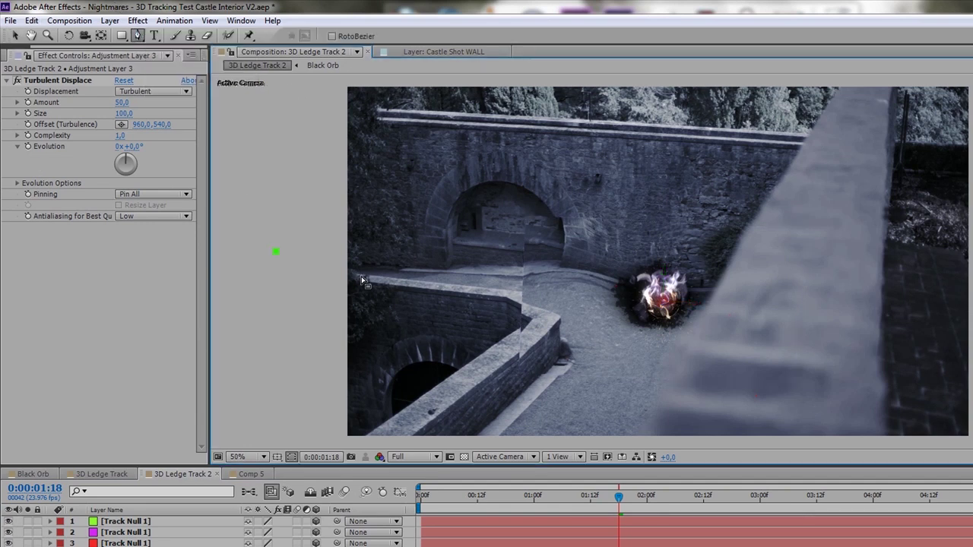
{"action": "left_click", "coordinate": [599, 284]}
{"action": "left_click", "coordinate": [628, 251]}
{"action": "left_click", "coordinate": [678, 247]}
{"action": "left_click", "coordinate": [694, 257]}
{"action": "left_click", "coordinate": [709, 272]}
{"action": "left_click", "coordinate": [720, 282]}
{"action": "left_click", "coordinate": [636, 343]}
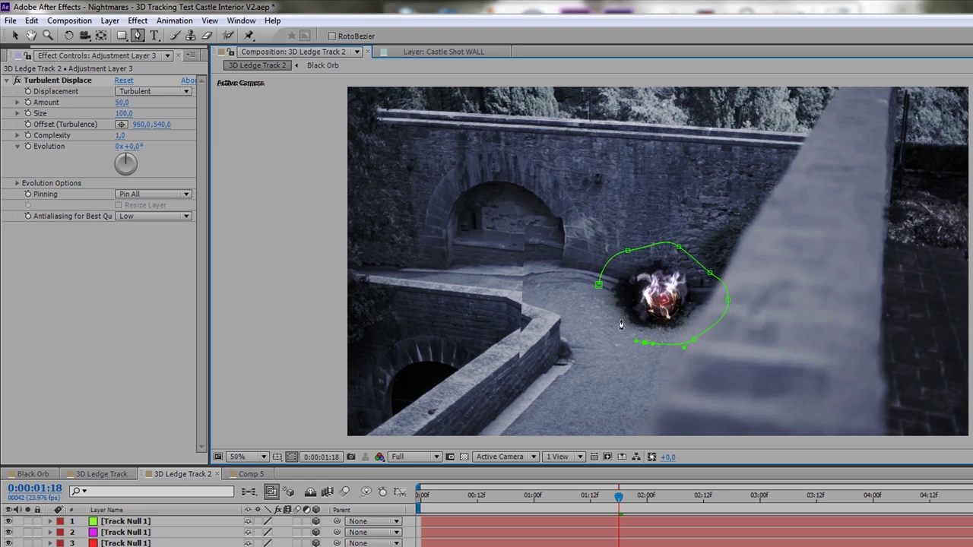
{"action": "left_click", "coordinate": [599, 285]}
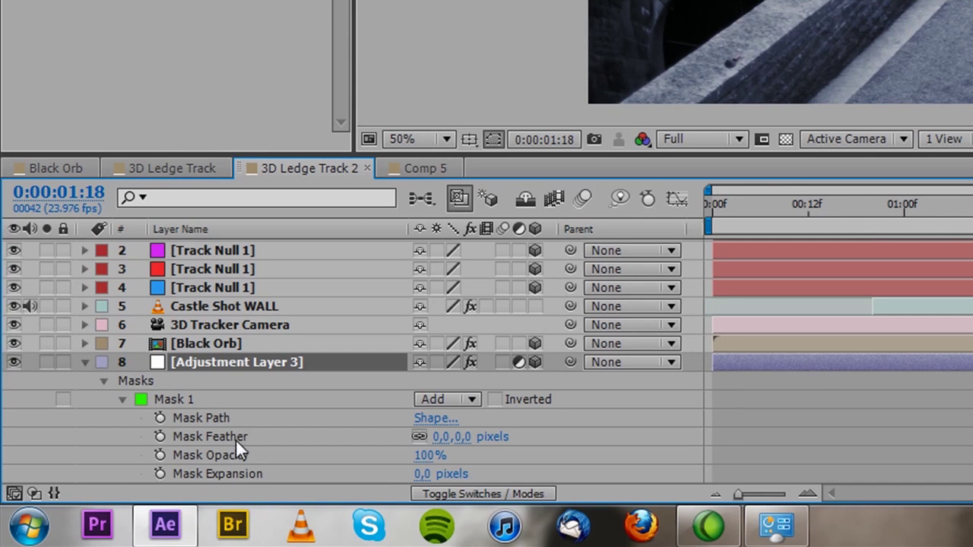
Set Mask Feather on the adjustment layer's mask to 200 pixels.
{"action": "left_click", "coordinate": [234, 442]}
{"action": "left_click", "coordinate": [444, 437]}
{"action": "type", "text": "200"}
{"action": "key", "text": "Return"}
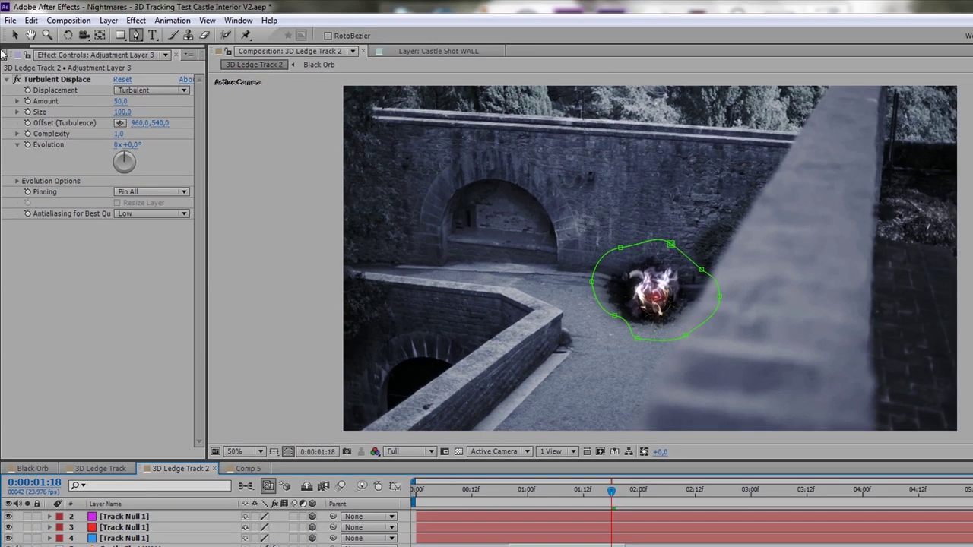
{"action": "left_click", "coordinate": [14, 35]}
Set Turbulent Displace to Amount 10, Size 50 and Complexity 10.
{"action": "key", "text": "F2"}
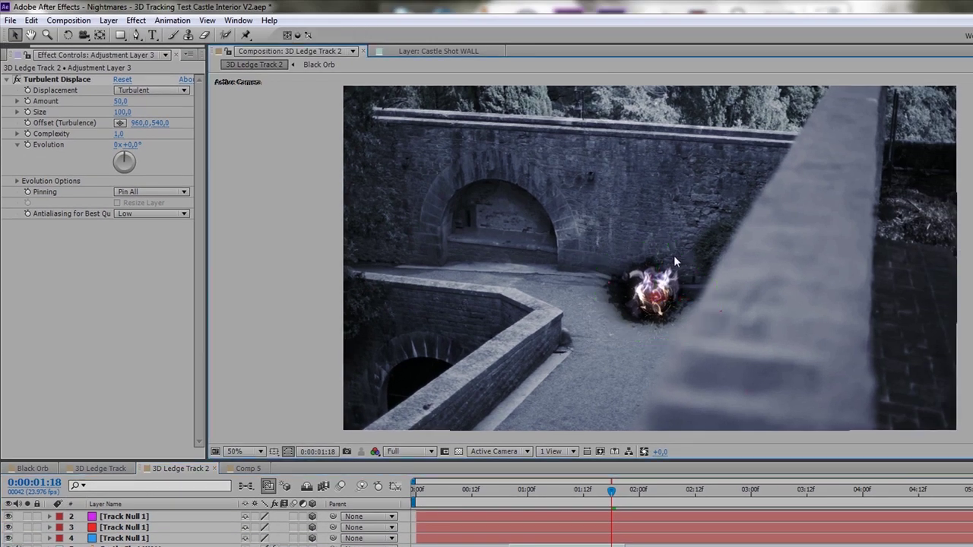
{"action": "left_click", "coordinate": [61, 79]}
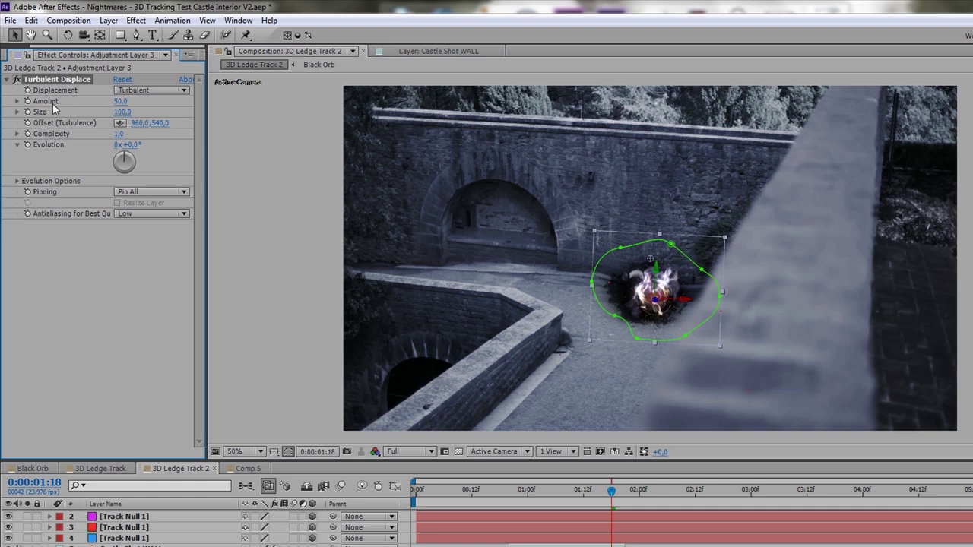
{"action": "left_click", "coordinate": [120, 101]}
{"action": "key", "text": "Tab"}
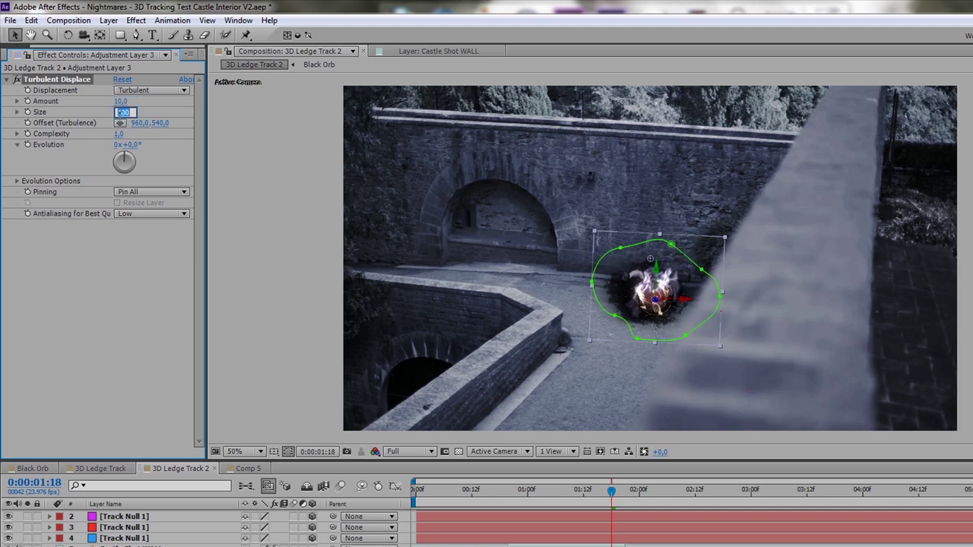
{"action": "type", "text": "50"}
{"action": "key", "text": "Return"}
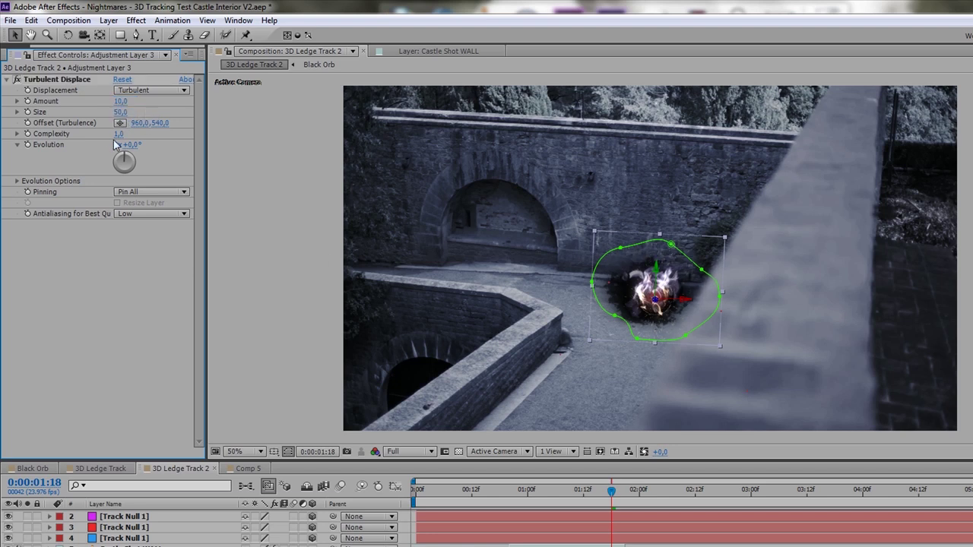
{"action": "left_click", "coordinate": [118, 133]}
{"action": "type", "text": "10"}
{"action": "key", "text": "Return"}
Give Evolution the expression time*500 and check the animation at 0:00:02:03.
{"action": "left_click", "coordinate": [28, 145], "text": "alt"}
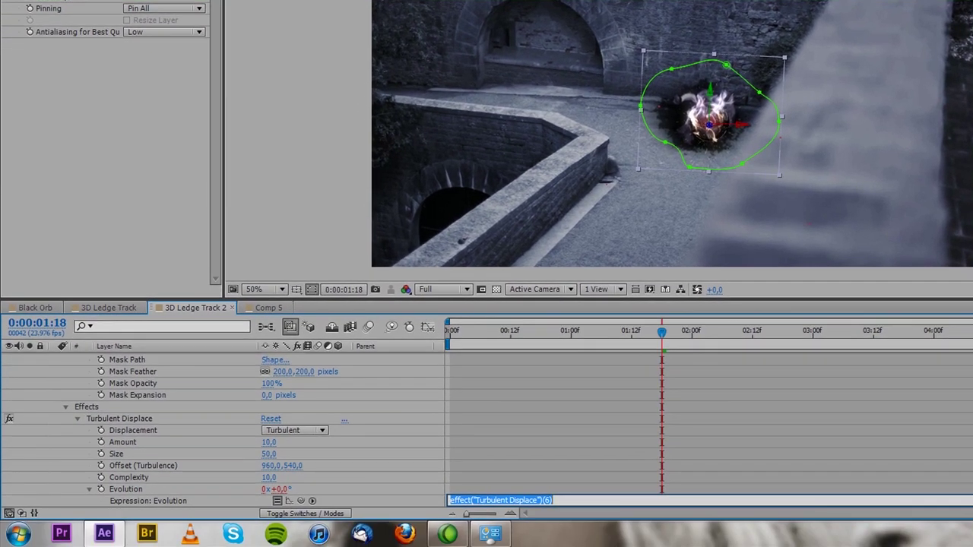
{"action": "type", "text": "ti"}
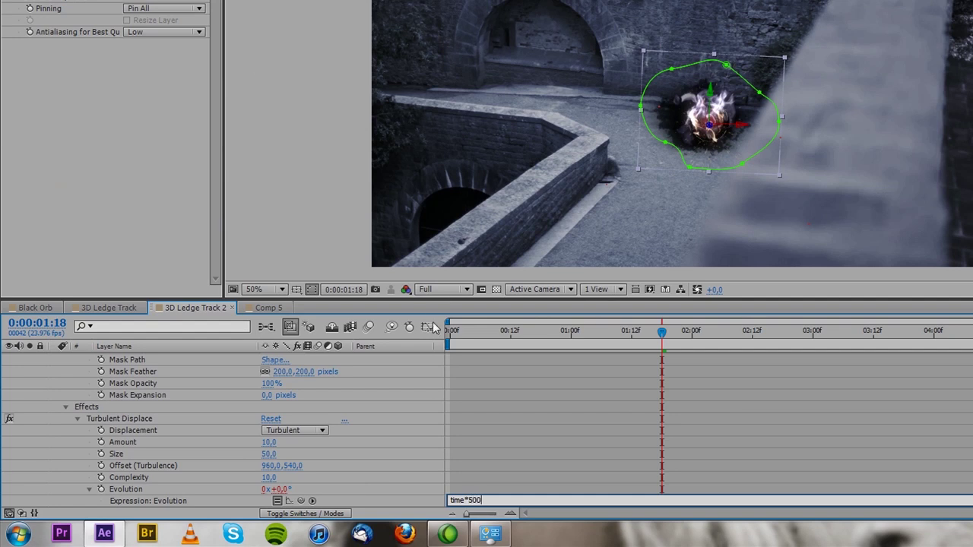
{"action": "type", "text": "me*500"}
{"action": "left_click", "coordinate": [491, 418]}
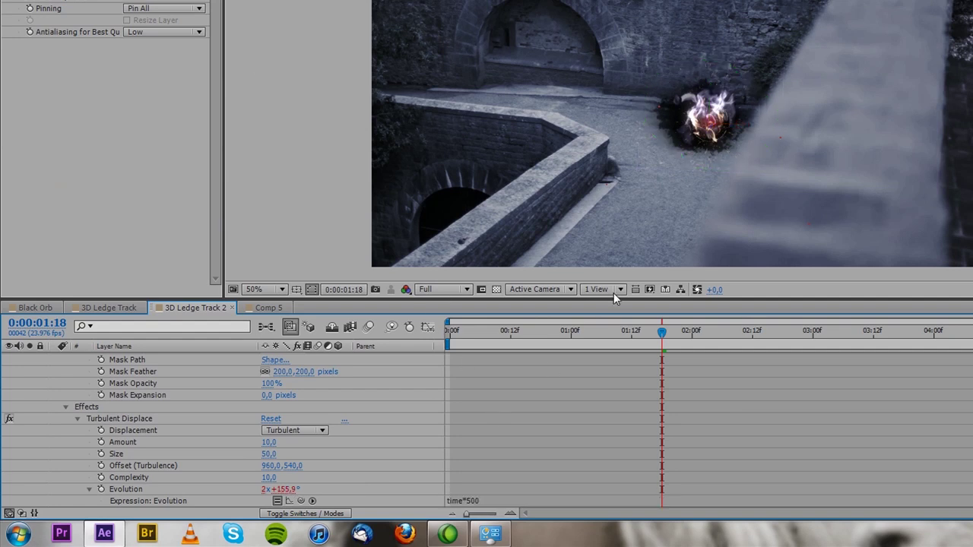
{"action": "left_click", "coordinate": [708, 333]}
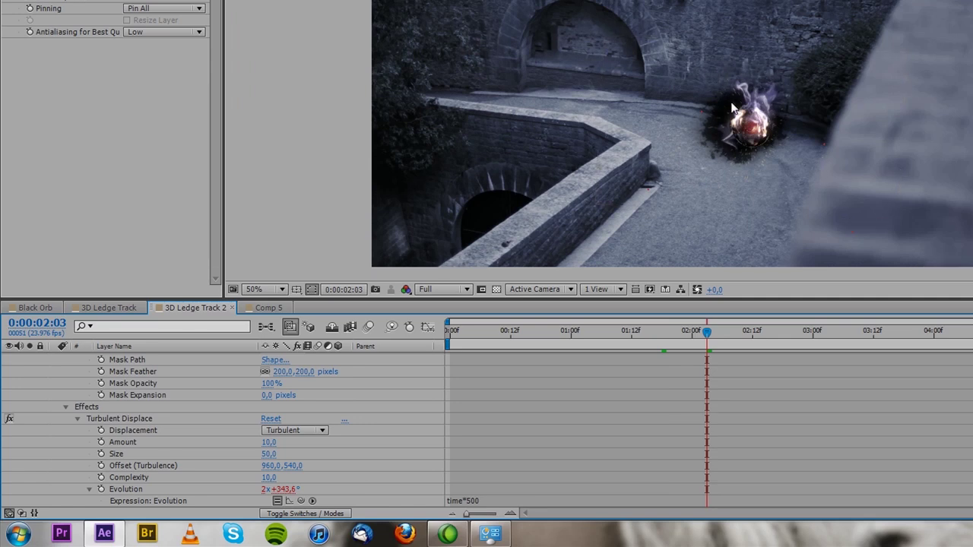
Create a new black solid layer from the timeline's New menu.
{"action": "scroll", "coordinate": [53, 392], "scroll_direction": "up", "scroll_amount": 3}
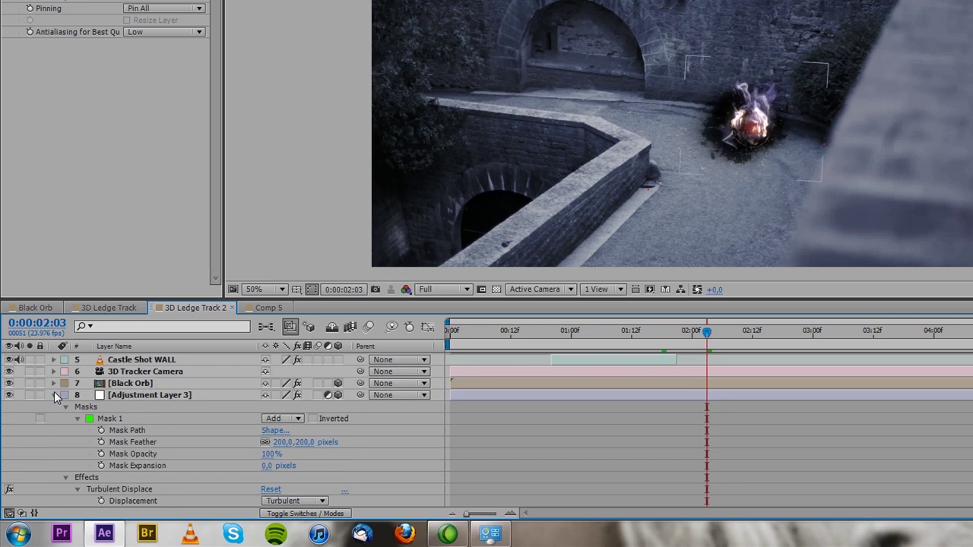
{"action": "left_click", "coordinate": [53, 395]}
{"action": "right_click", "coordinate": [138, 465]}
{"action": "mouse_move", "coordinate": [172, 323]}
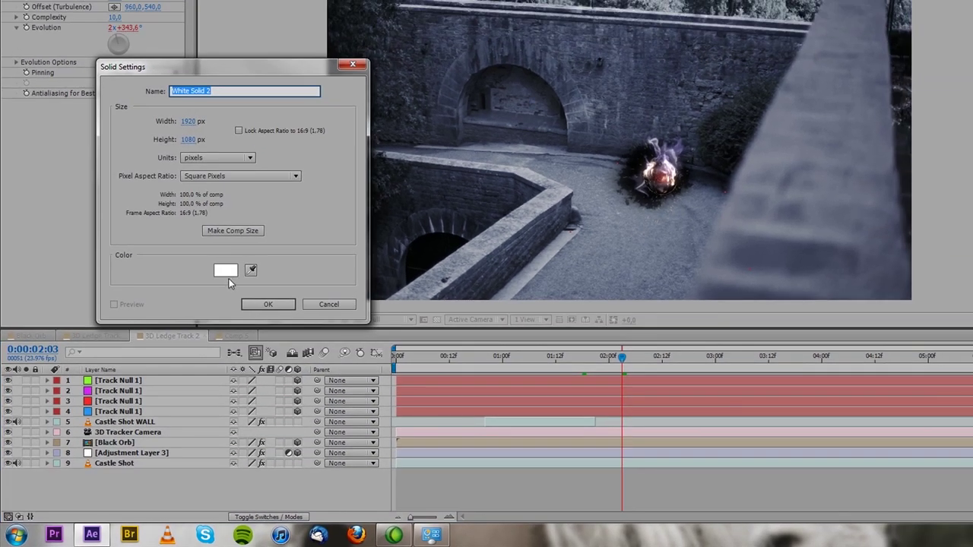
{"action": "left_click", "coordinate": [228, 271]}
{"action": "left_click_drag", "start_coordinate": [248, 246], "coordinate": [174, 318]}
{"action": "left_click", "coordinate": [439, 164]}
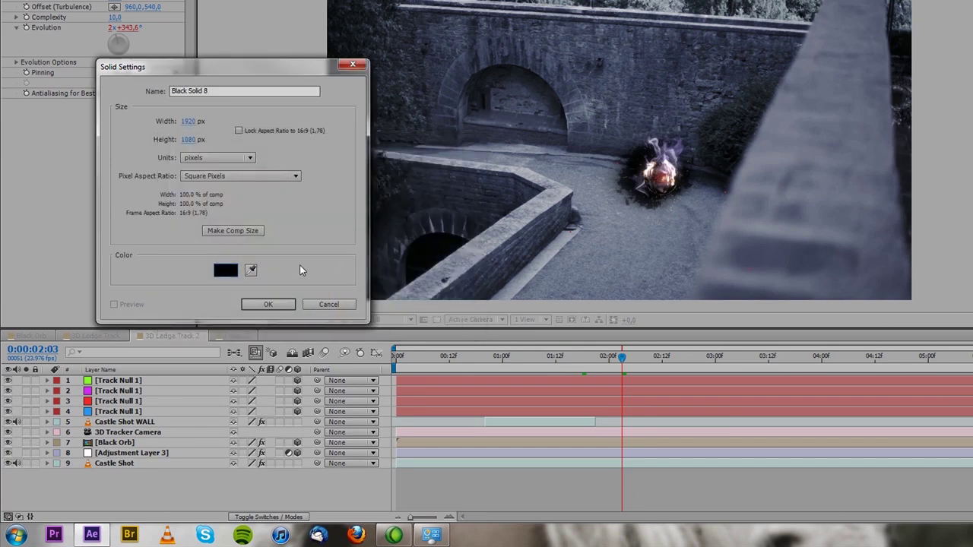
{"action": "left_click", "coordinate": [267, 304]}
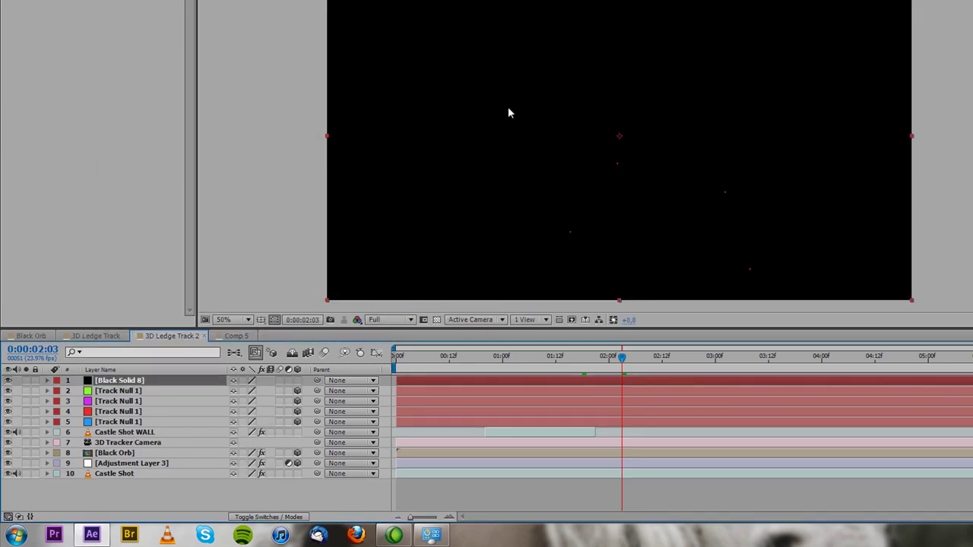
Make the black solid 3D, paste Black Orb's Position onto it, and scale it over the wall.
{"action": "left_click", "coordinate": [9, 381]}
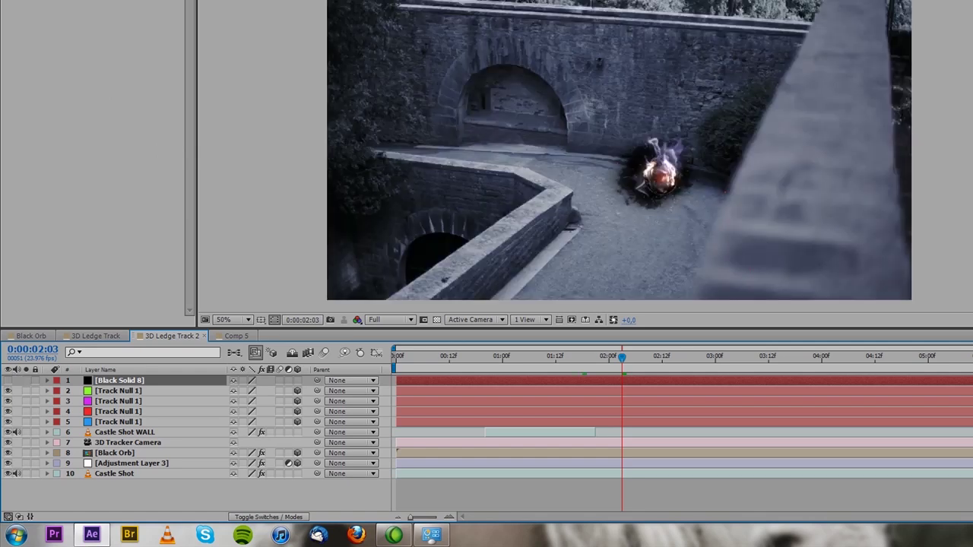
{"action": "left_click", "coordinate": [297, 381]}
{"action": "left_click", "coordinate": [122, 454]}
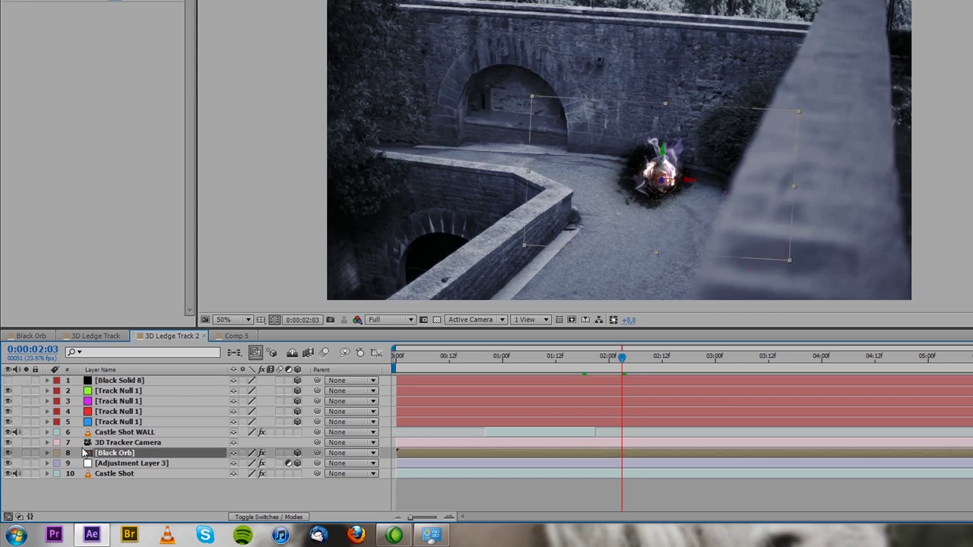
{"action": "key", "text": "p"}
{"action": "key", "text": "alt+shift+p"}
{"action": "double_click", "coordinate": [118, 382]}
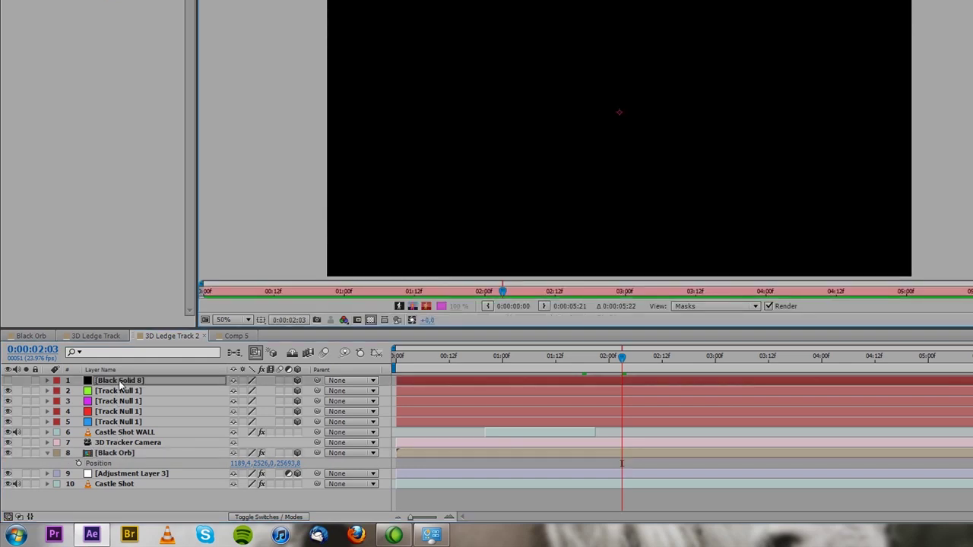
{"action": "key", "text": "ctrl+w"}
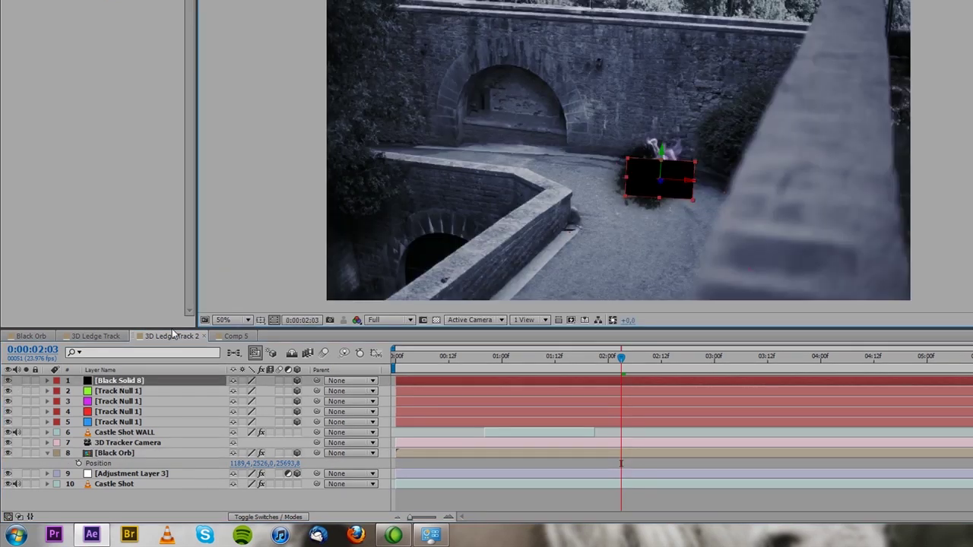
{"action": "left_click_drag", "start_coordinate": [695, 161], "coordinate": [797, 94]}
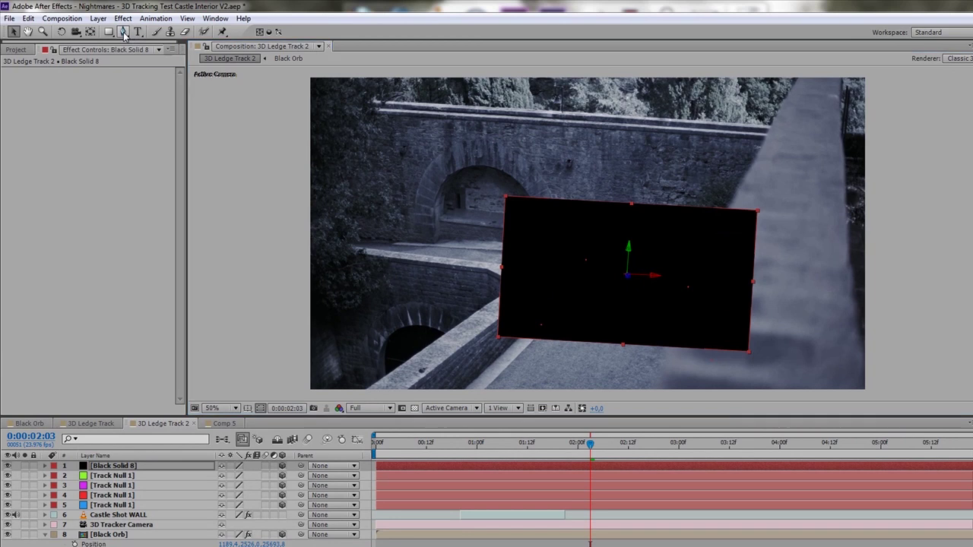
Draw an oval mask on the black solid and move it down onto the ground below the orb.
{"action": "left_click", "coordinate": [122, 32]}
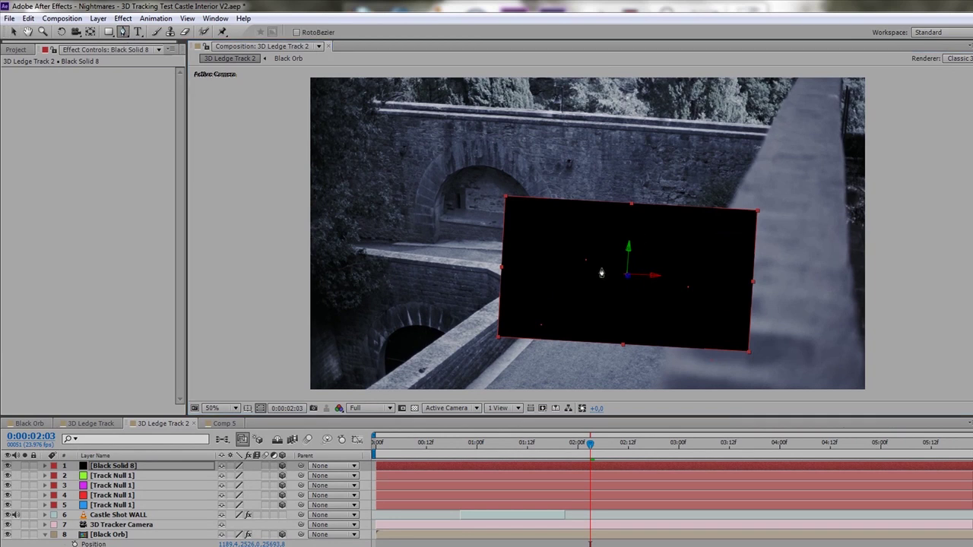
{"action": "left_click", "coordinate": [601, 267]}
{"action": "mouse_move", "coordinate": [631, 257]}
{"action": "left_mouse_down"}
{"action": "mouse_move", "coordinate": [649, 257]}
{"action": "mouse_move", "coordinate": [665, 277]}
{"action": "mouse_move", "coordinate": [647, 298]}
{"action": "mouse_move", "coordinate": [621, 299]}
{"action": "left_mouse_up"}
{"action": "left_click_drag", "start_coordinate": [601, 268], "coordinate": [570, 285]}
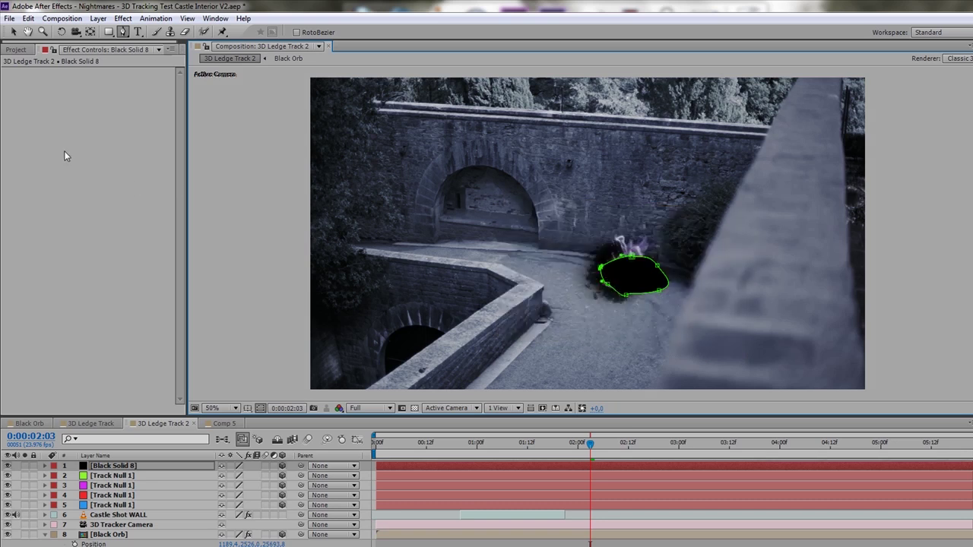
{"action": "left_click", "coordinate": [13, 32]}
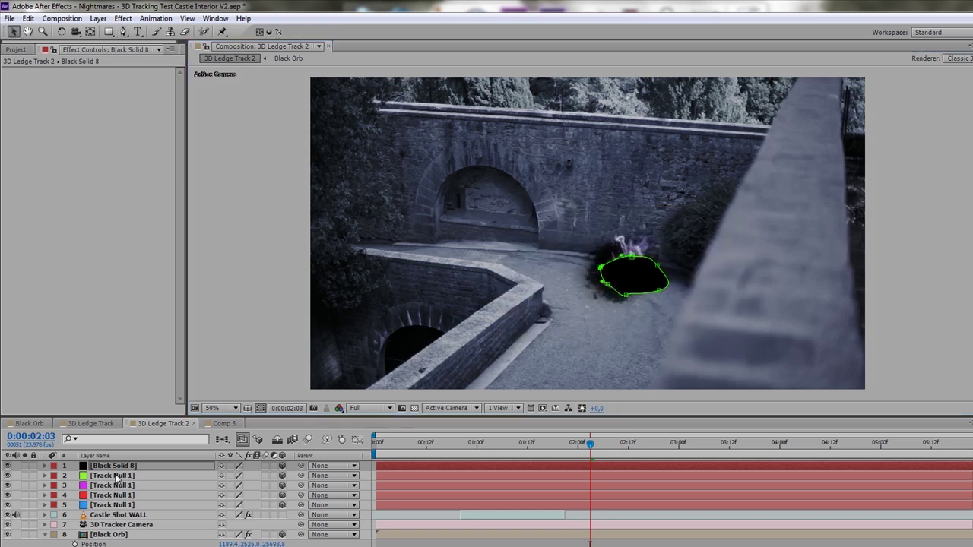
{"action": "left_click", "coordinate": [113, 466]}
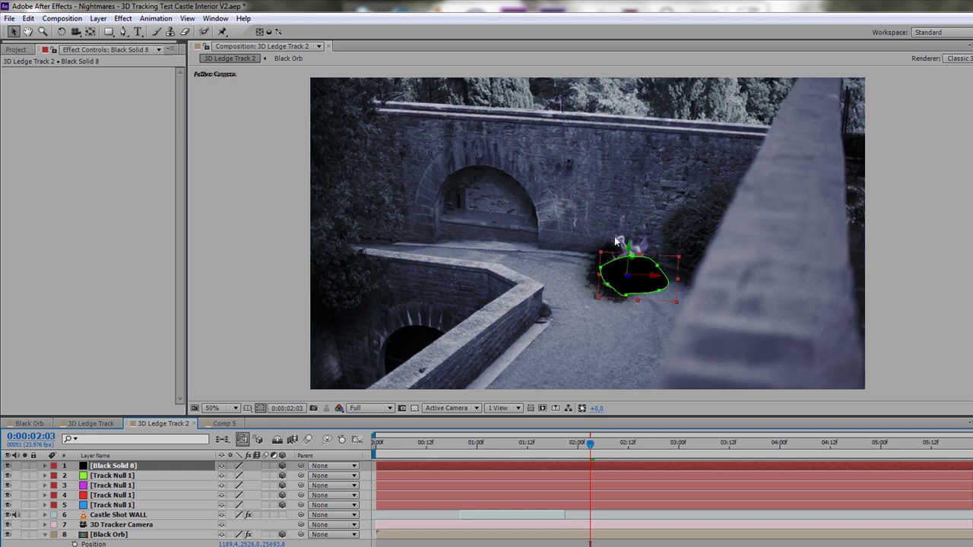
{"action": "left_click_drag", "start_coordinate": [637, 261], "coordinate": [570, 333]}
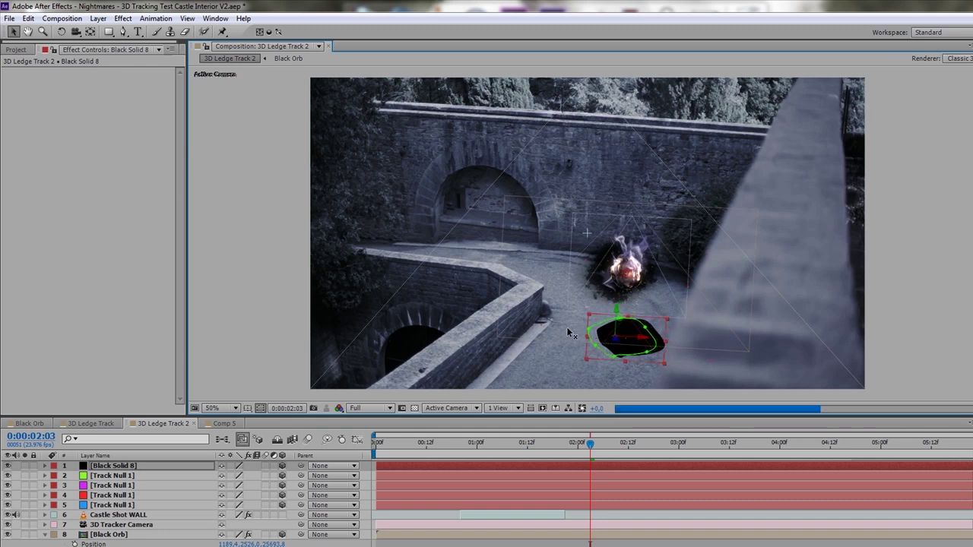
{"action": "left_click_drag", "start_coordinate": [591, 325], "coordinate": [587, 325]}
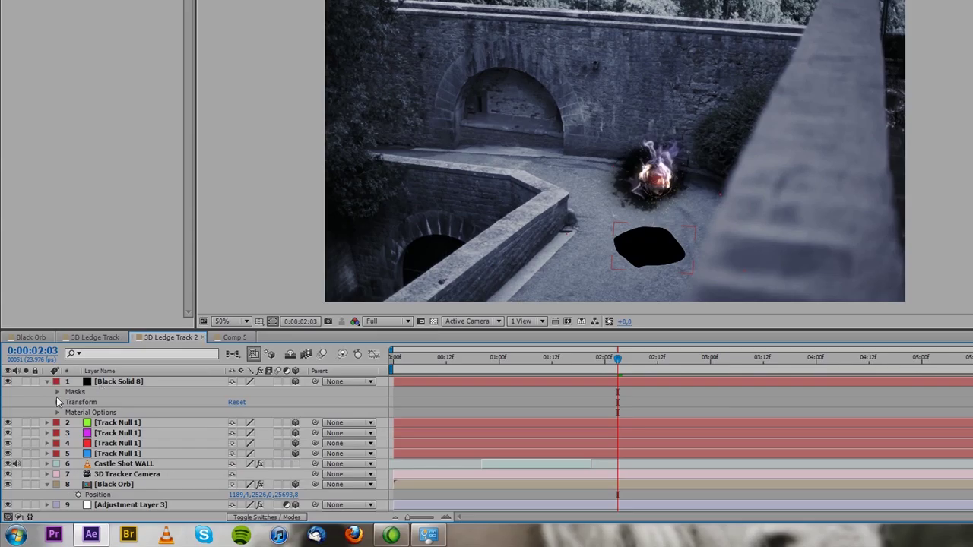
Set the solid's Mask Feather to 100 pixels.
{"action": "left_click", "coordinate": [57, 391]}
{"action": "left_click", "coordinate": [68, 402]}
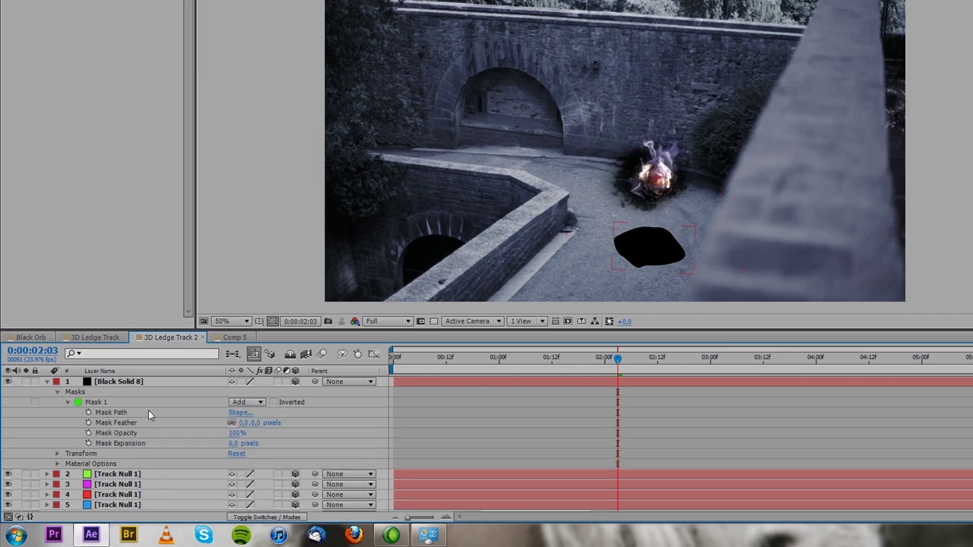
{"action": "left_click", "coordinate": [217, 423]}
{"action": "left_click", "coordinate": [244, 423]}
{"action": "type", "text": "50"}
{"action": "key", "text": "Return"}
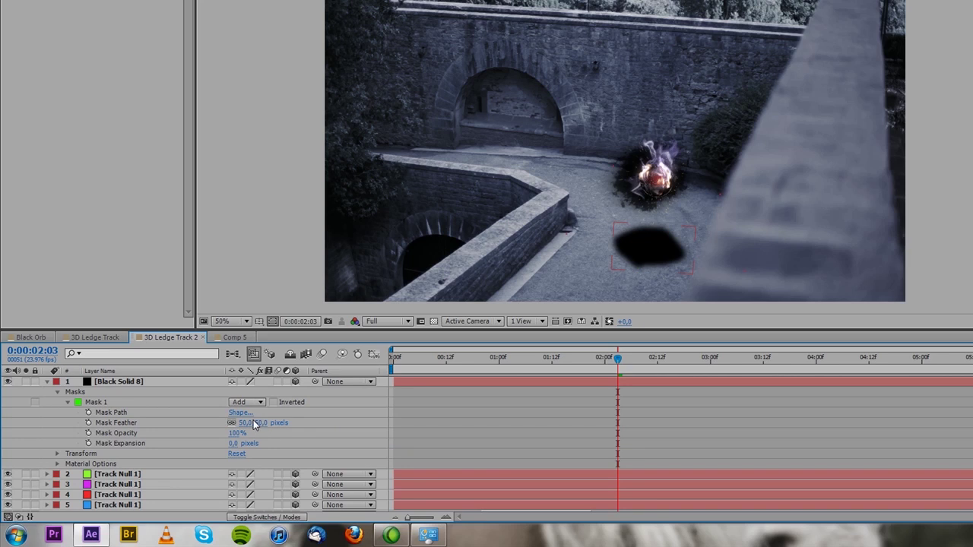
{"action": "left_click", "coordinate": [245, 423]}
{"action": "type", "text": "100"}
{"action": "key", "text": "Return"}
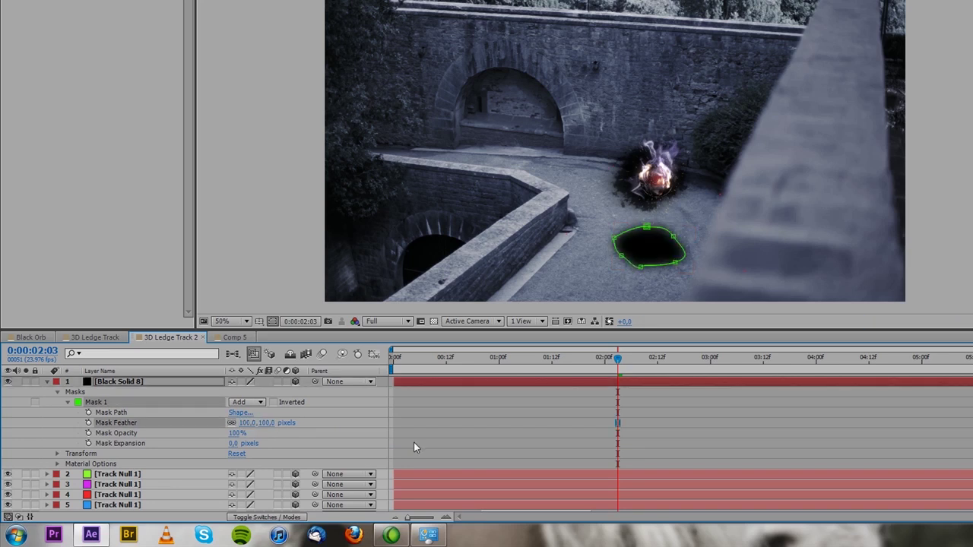
Lower the shadow solid's Opacity to 40%.
{"action": "left_click", "coordinate": [57, 453]}
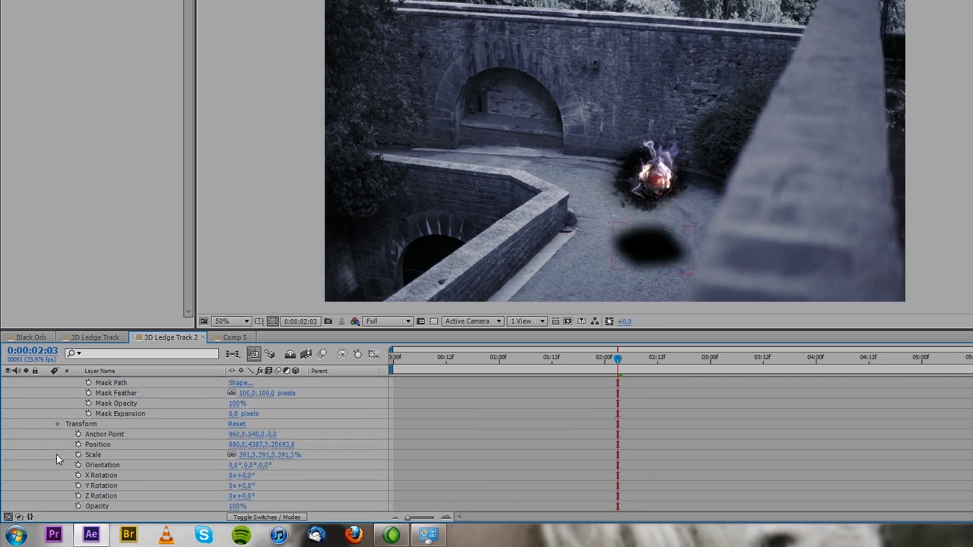
{"action": "left_click", "coordinate": [237, 506]}
{"action": "type", "text": "50"}
{"action": "key", "text": "Return"}
{"action": "key", "text": "F2"}
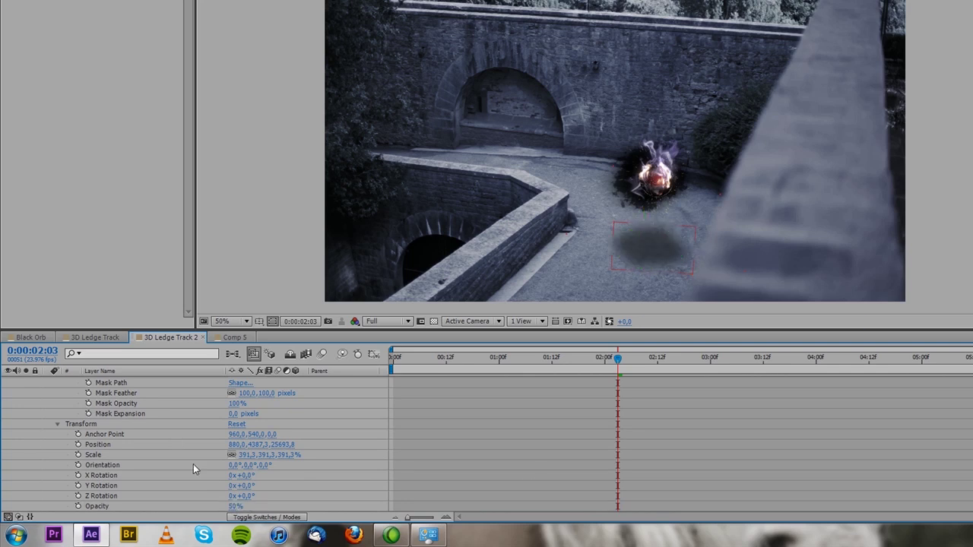
{"action": "left_click", "coordinate": [235, 507]}
{"action": "type", "text": "40"}
{"action": "key", "text": "Return"}
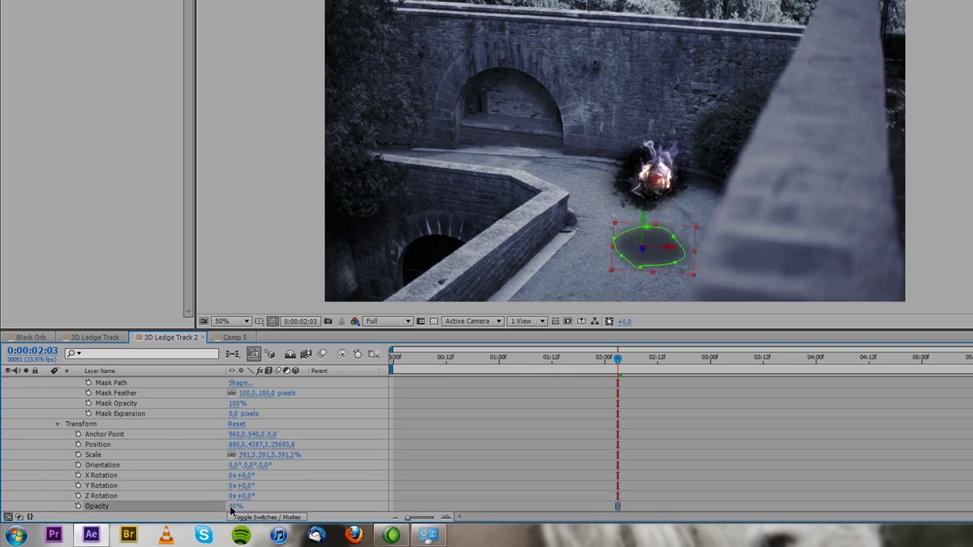
{"action": "key", "text": "F2"}
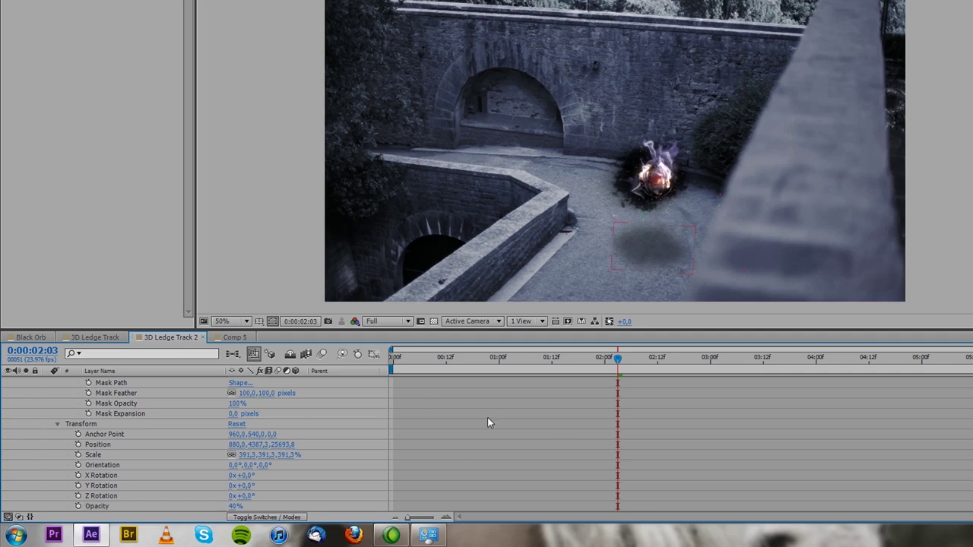
{"action": "scroll", "coordinate": [487, 418], "scroll_direction": "up", "scroll_amount": 2}
Move the black shadow solid below Black Orb, then select Black Orb, the solid and Adjustment Layer 3.
{"action": "left_click", "coordinate": [47, 382]}
{"action": "left_click_drag", "start_coordinate": [47, 382], "coordinate": [107, 464]}
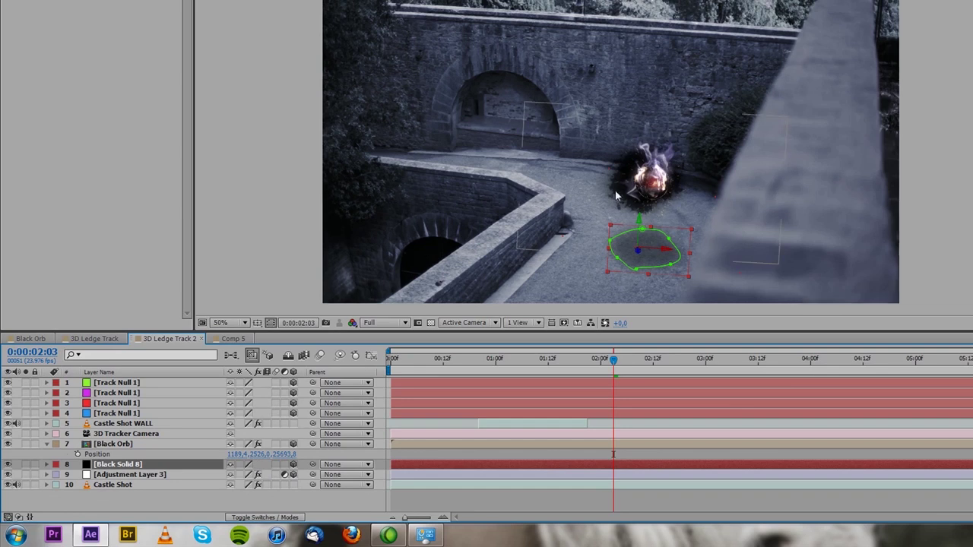
{"action": "left_click", "coordinate": [112, 465]}
{"action": "left_click", "coordinate": [47, 444]}
{"action": "left_click", "coordinate": [120, 445]}
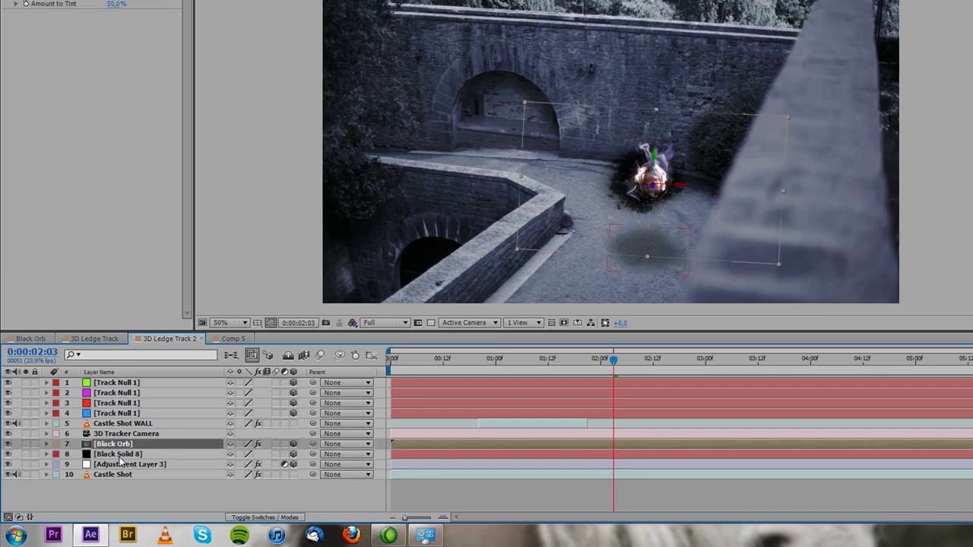
{"action": "left_click", "coordinate": [120, 455], "text": "shift"}
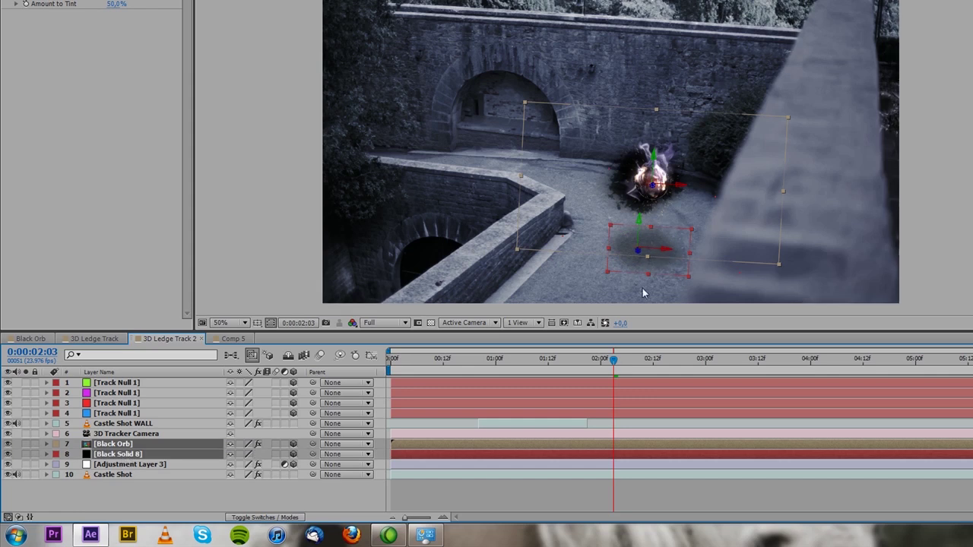
{"action": "left_click", "coordinate": [126, 466], "text": "shift"}
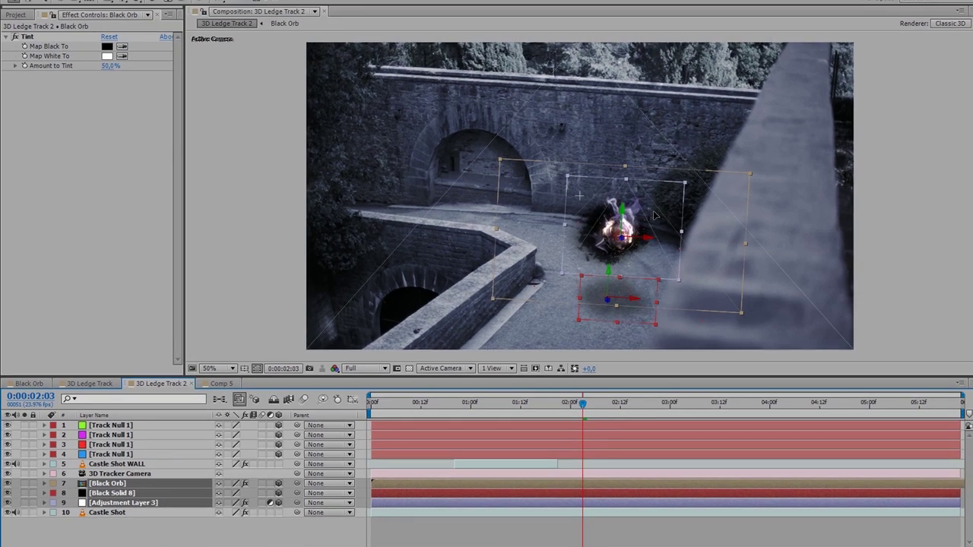
Keyframe the three layers' Position, then move them down-left over the courtyard at the shot's end.
{"action": "left_click_drag", "start_coordinate": [656, 216], "coordinate": [647, 212]}
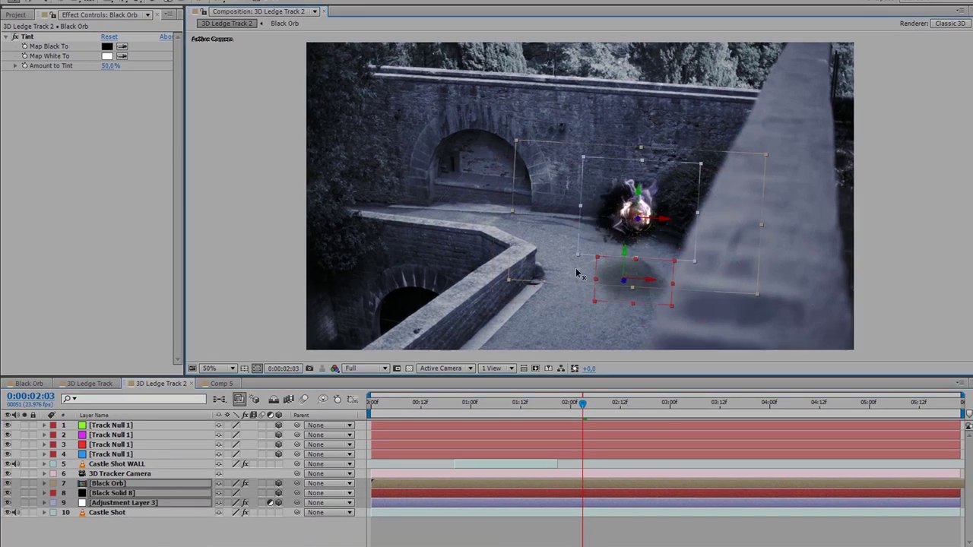
{"action": "key", "text": "alt+shift+p"}
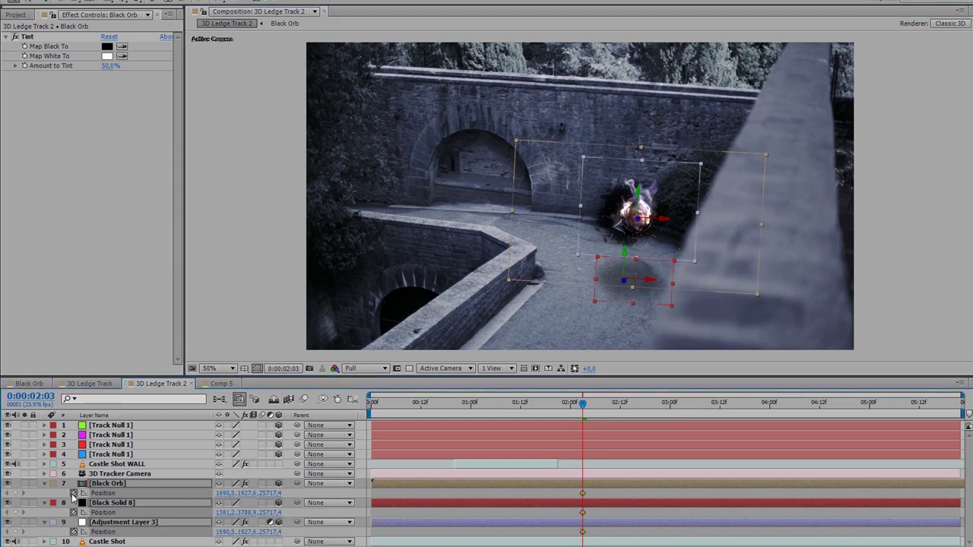
{"action": "left_click", "coordinate": [73, 494]}
{"action": "left_click_drag", "start_coordinate": [958, 413], "coordinate": [394, 412]}
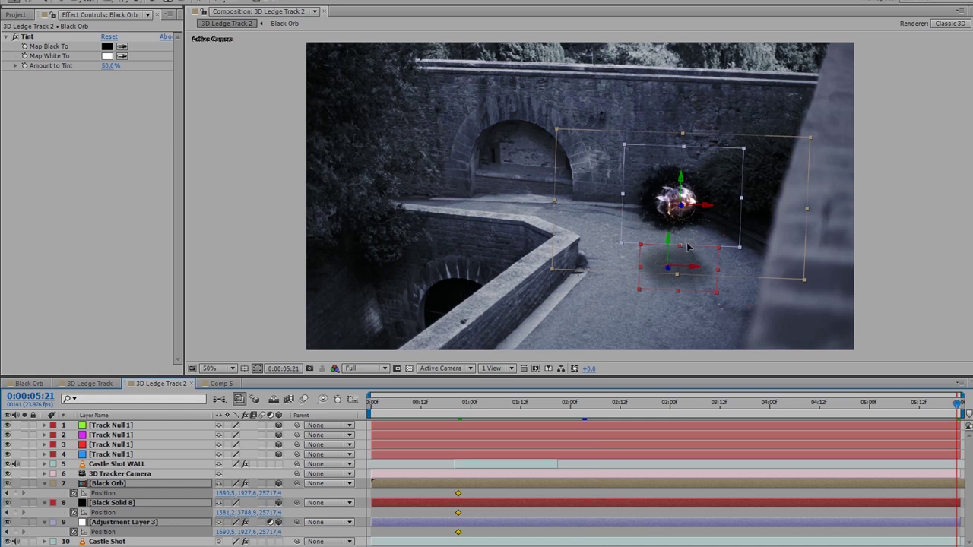
{"action": "left_click_drag", "start_coordinate": [688, 247], "coordinate": [664, 287]}
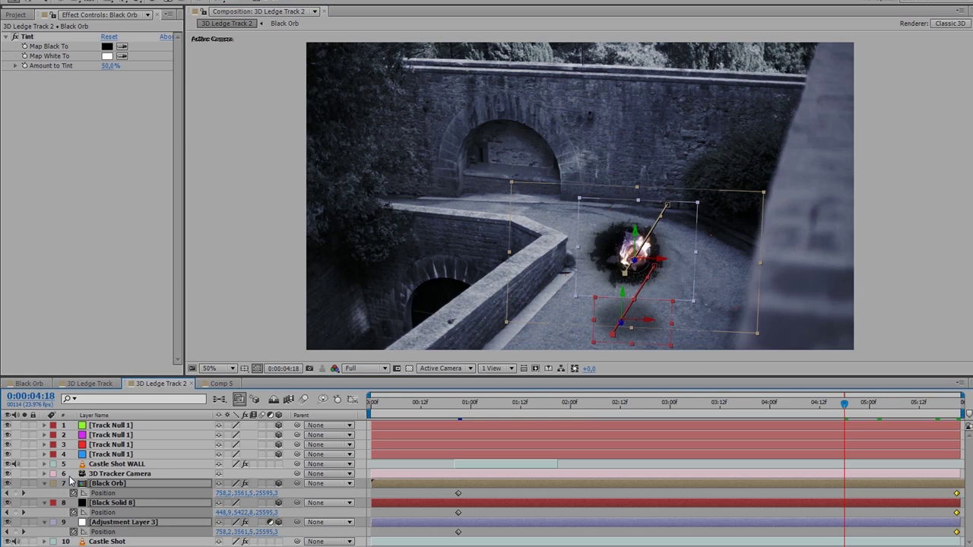
{"action": "left_click", "coordinate": [69, 481]}
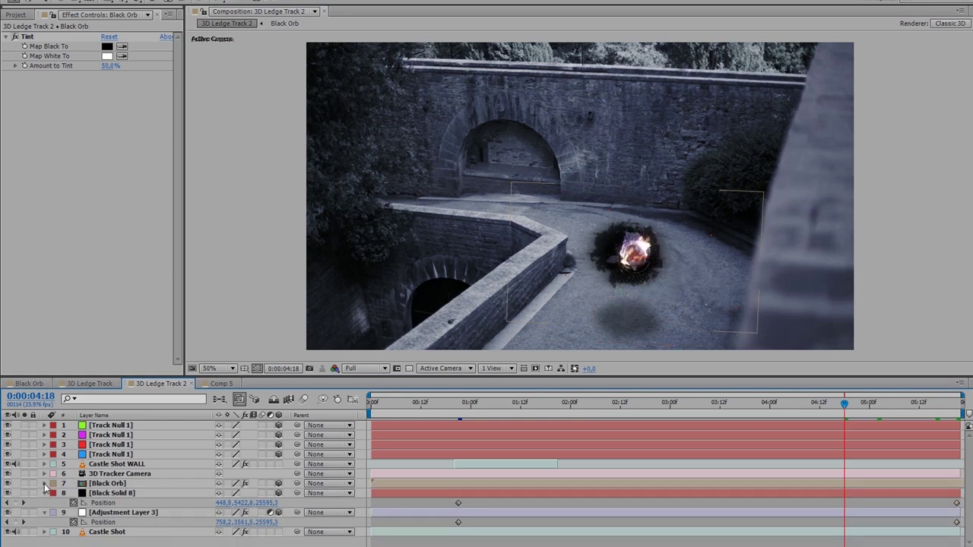
Add a new adjustment layer on top and apply the Glow effect to it.
{"action": "right_click", "coordinate": [70, 438]}
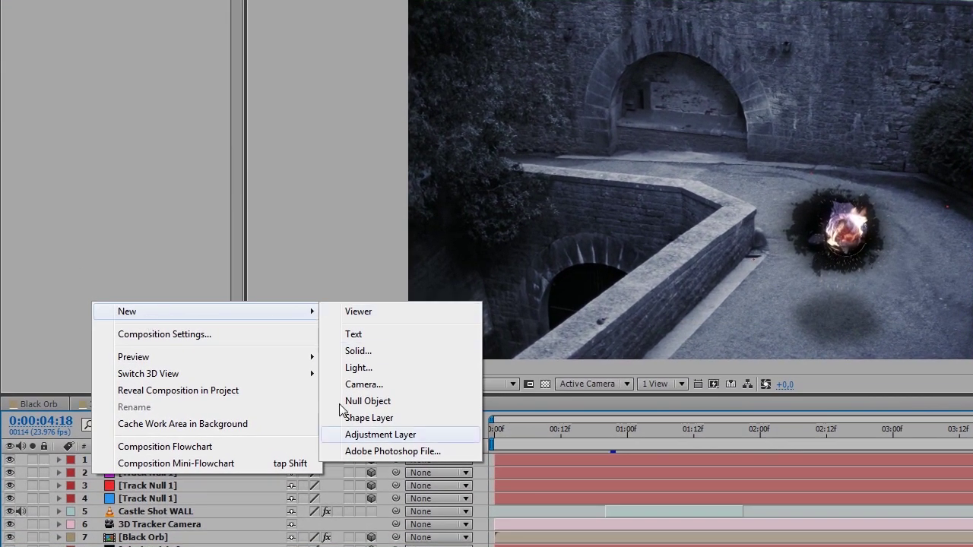
{"action": "left_click", "coordinate": [401, 437]}
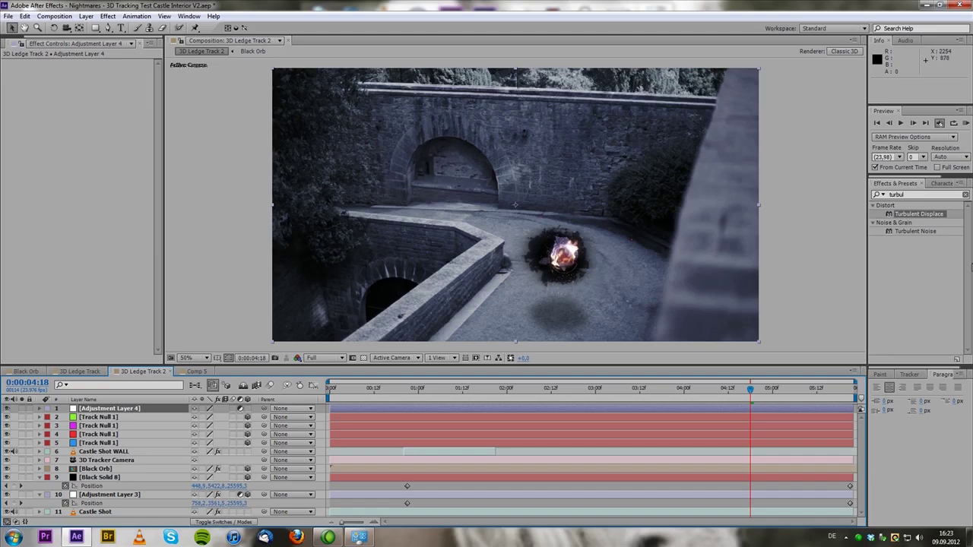
{"action": "left_click", "coordinate": [965, 196]}
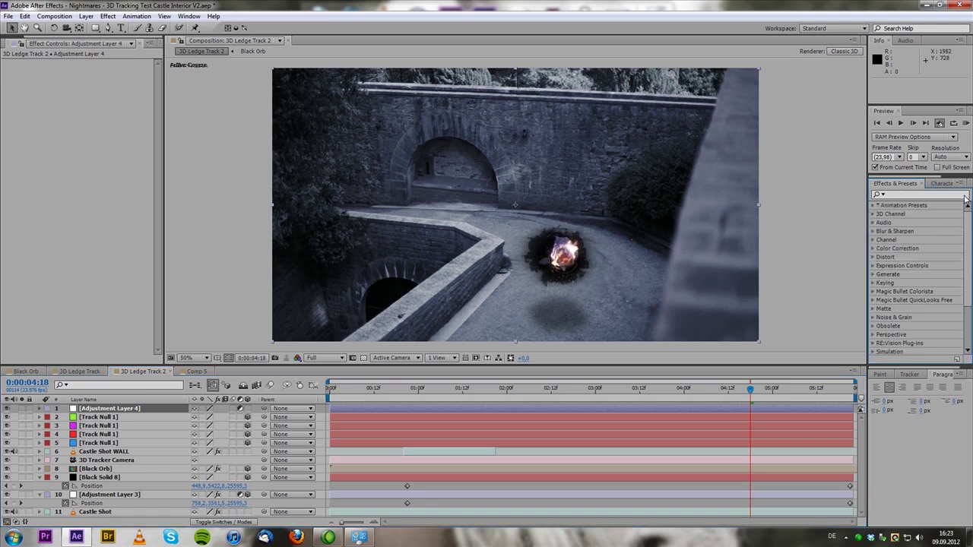
{"action": "type", "text": "glow"}
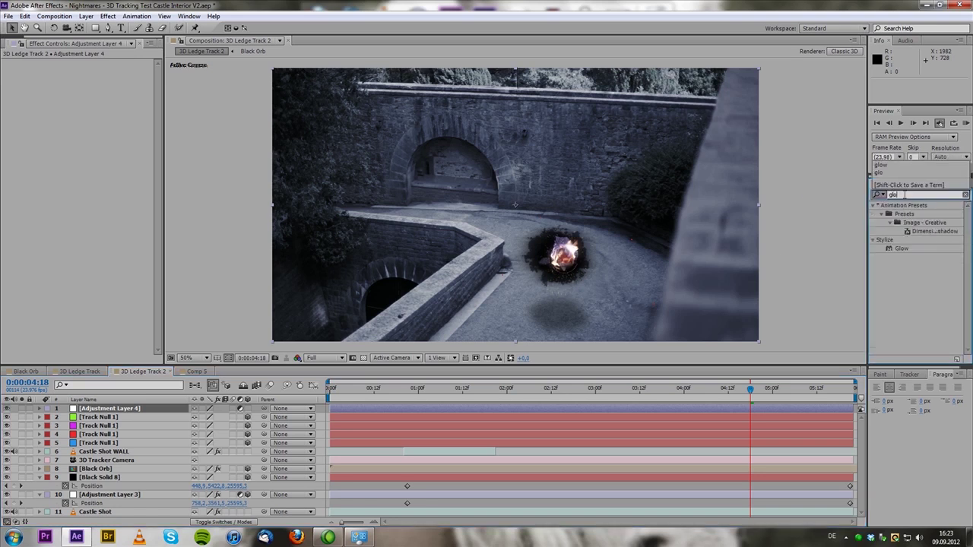
{"action": "left_click", "coordinate": [896, 251]}
{"action": "double_click", "coordinate": [896, 251]}
Set Glow threshold to 59.2%, radius to 100 and intensity to 0,5.
{"action": "left_click_drag", "start_coordinate": [113, 81], "coordinate": [131, 112]}
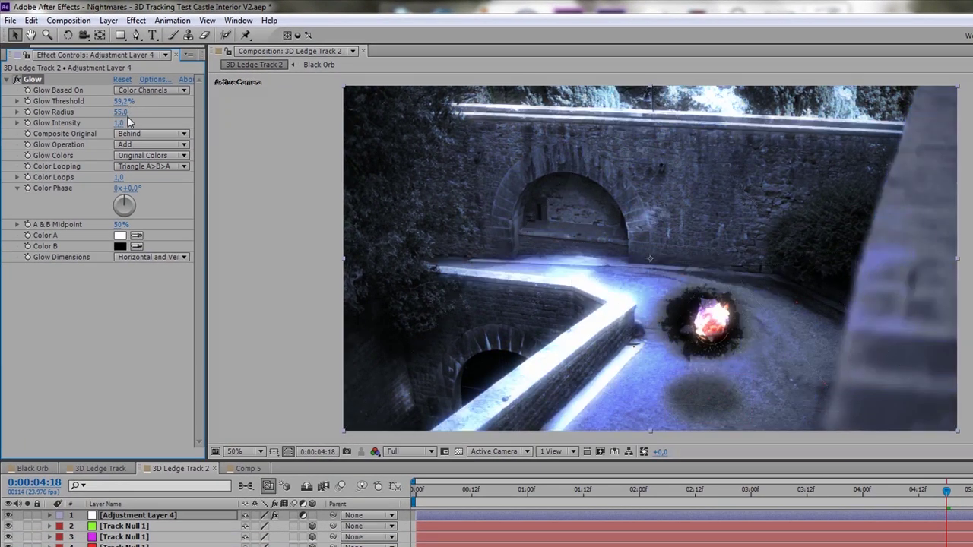
{"action": "left_click", "coordinate": [122, 112]}
{"action": "type", "text": "100"}
{"action": "key", "text": "Return"}
{"action": "left_click", "coordinate": [119, 124]}
{"action": "type", "text": "0,5"}
{"action": "key", "text": "Return"}
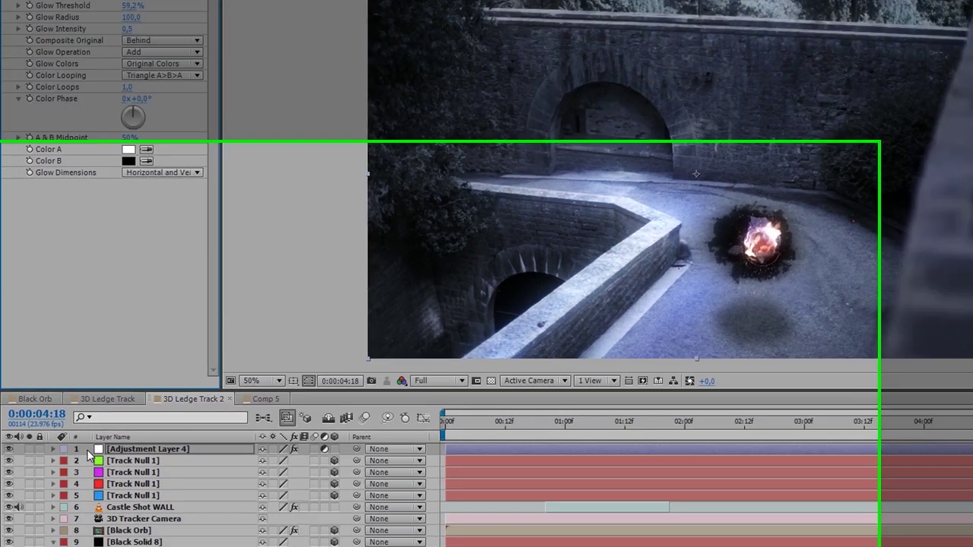
Create a new black solid matching the composition size.
{"action": "right_click", "coordinate": [84, 516]}
{"action": "mouse_move", "coordinate": [118, 531]}
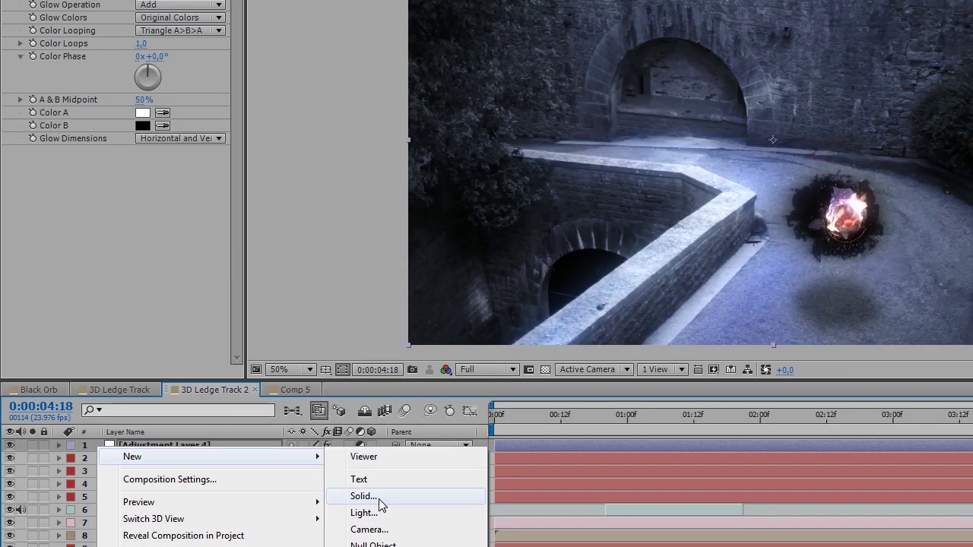
{"action": "left_click", "coordinate": [372, 392]}
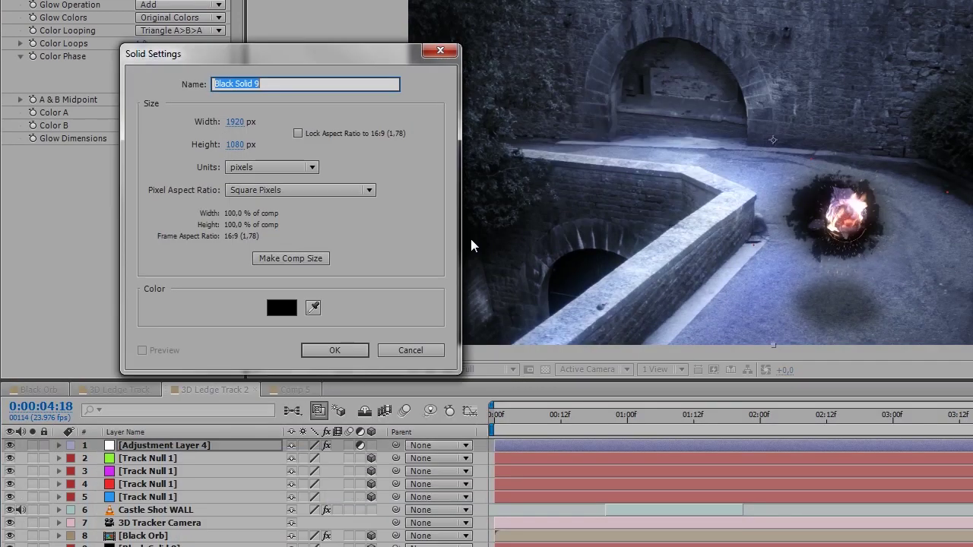
{"action": "left_click", "coordinate": [287, 306]}
{"action": "left_click", "coordinate": [562, 177]}
{"action": "left_click", "coordinate": [286, 264]}
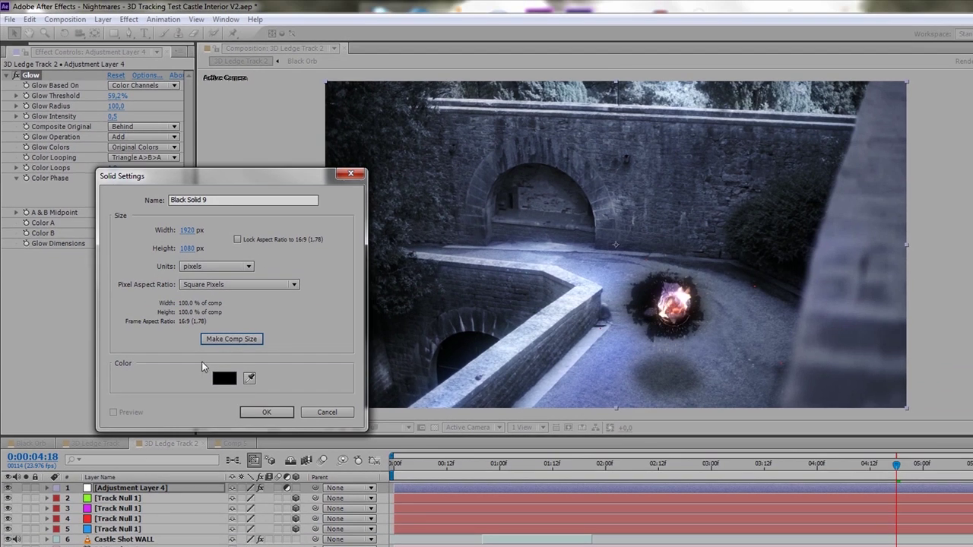
{"action": "left_click", "coordinate": [267, 412]}
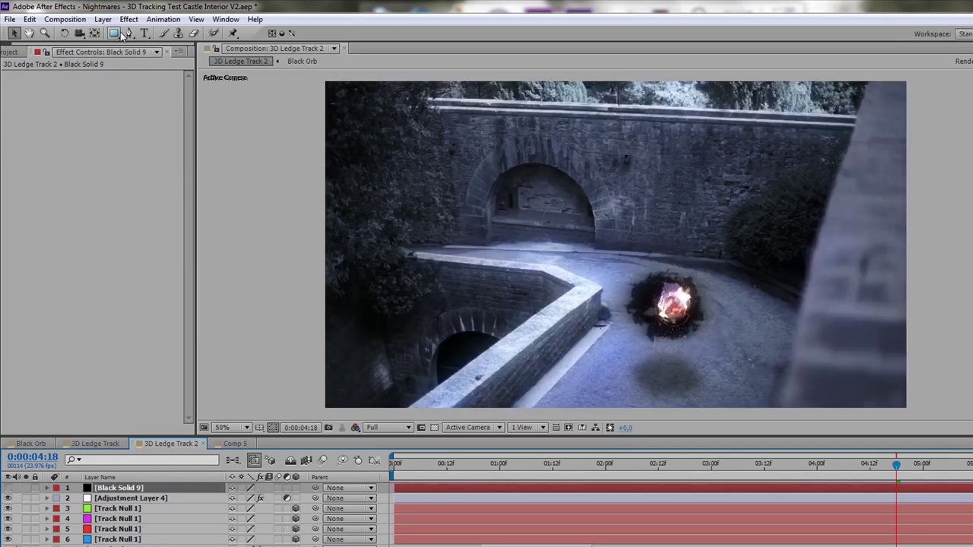
Draw a closed, curved Pen mask around the courtyard on the black solid.
{"action": "left_click", "coordinate": [130, 34]}
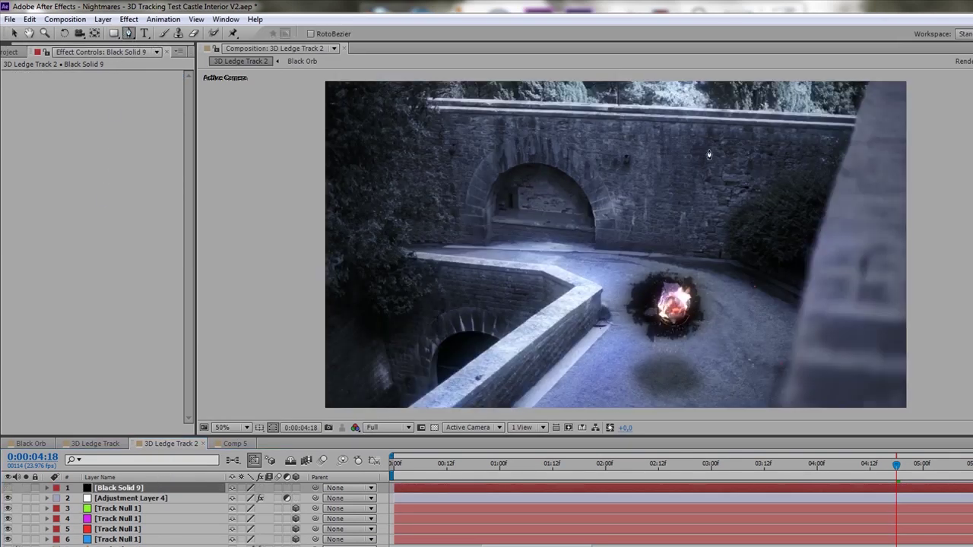
{"action": "left_click", "coordinate": [649, 104]}
{"action": "left_click_drag", "start_coordinate": [506, 206], "coordinate": [499, 221]}
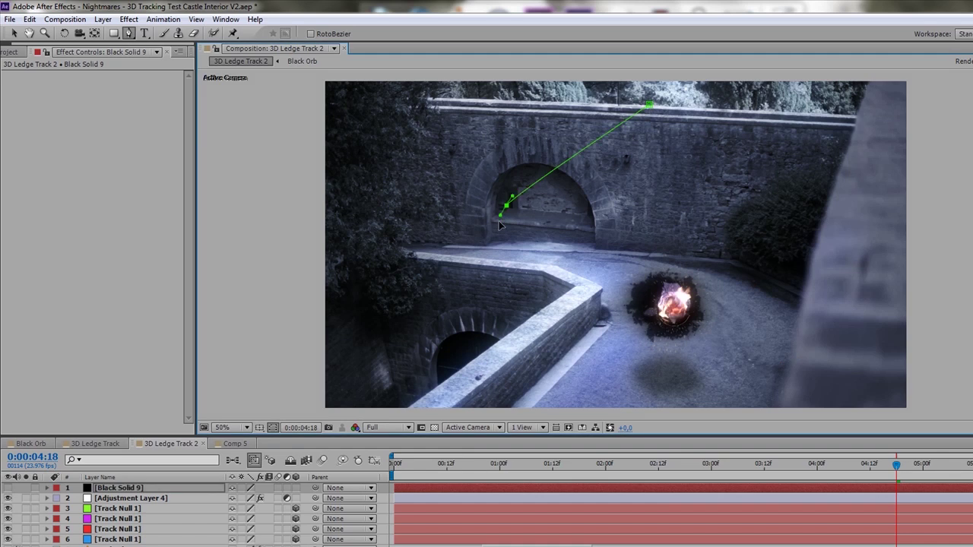
{"action": "left_click_drag", "start_coordinate": [480, 315], "coordinate": [489, 370]}
{"action": "key", "text": "comma"}
{"action": "left_click_drag", "start_coordinate": [603, 358], "coordinate": [631, 367]}
{"action": "left_click_drag", "start_coordinate": [752, 327], "coordinate": [746, 212]}
{"action": "left_click_drag", "start_coordinate": [693, 184], "coordinate": [675, 172]}
{"action": "left_click", "coordinate": [632, 177]}
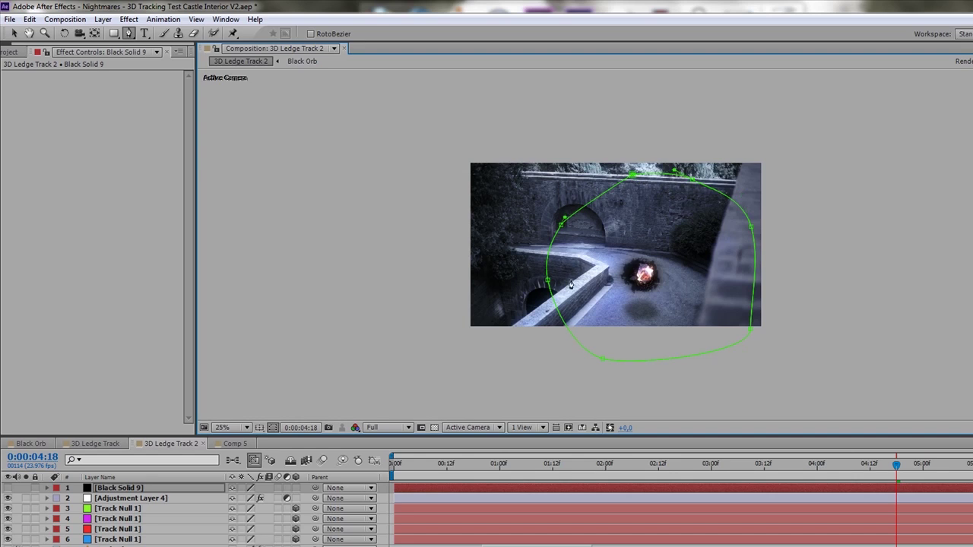
{"action": "key", "text": "period"}
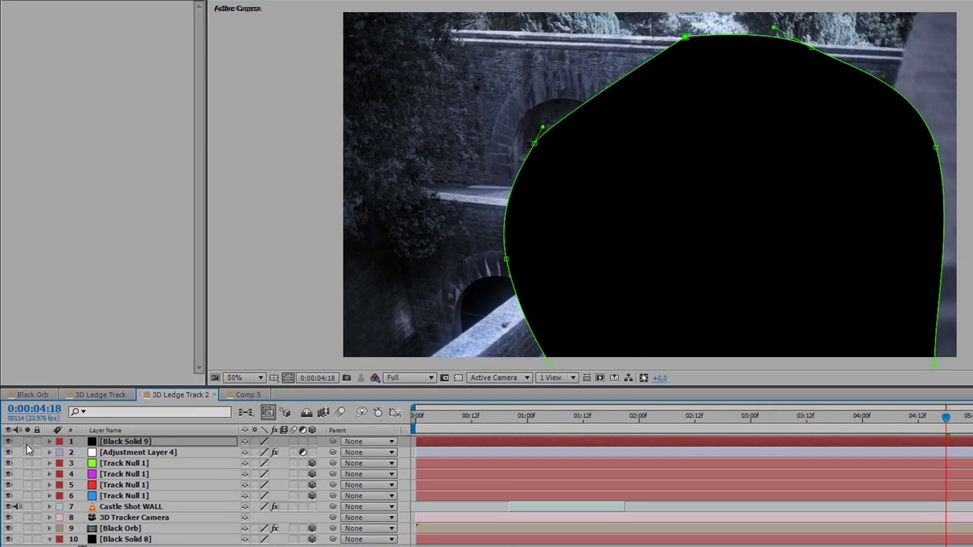
Set Black Solid 9's Mask 1 mode to Subtract.
{"action": "left_click", "coordinate": [50, 441]}
{"action": "left_click", "coordinate": [60, 453]}
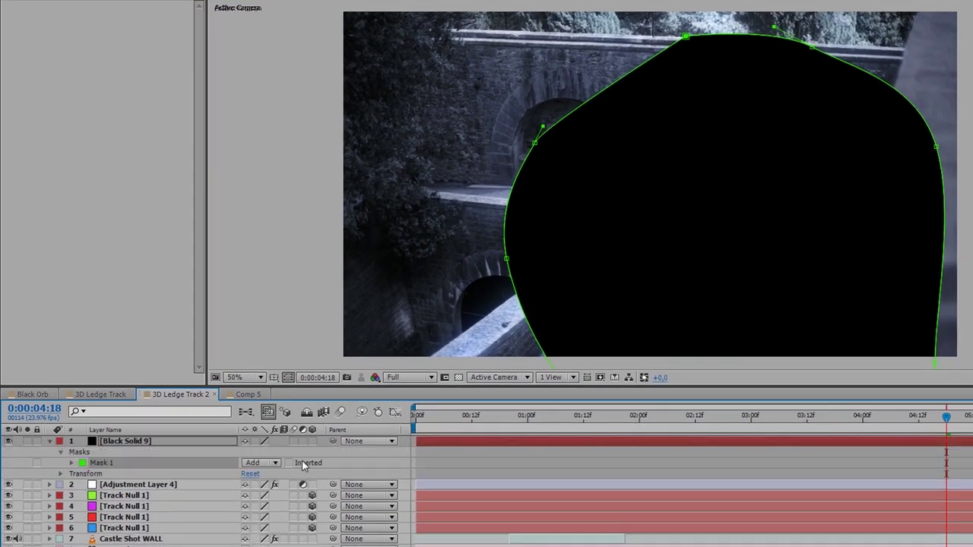
{"action": "left_click", "coordinate": [259, 463]}
{"action": "left_click", "coordinate": [278, 506]}
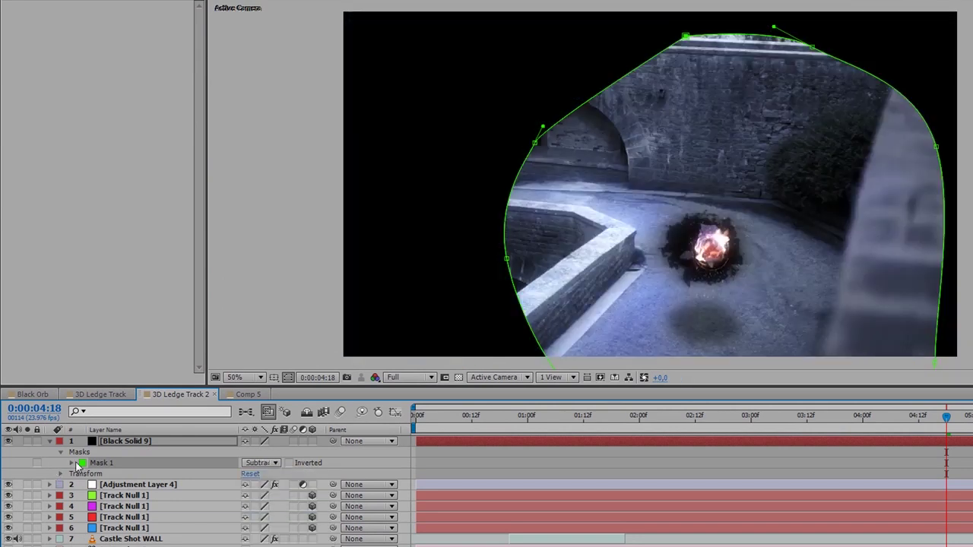
Set the Mask 1 feather to 500 pixels.
{"action": "left_click", "coordinate": [71, 463]}
{"action": "left_click", "coordinate": [258, 485]}
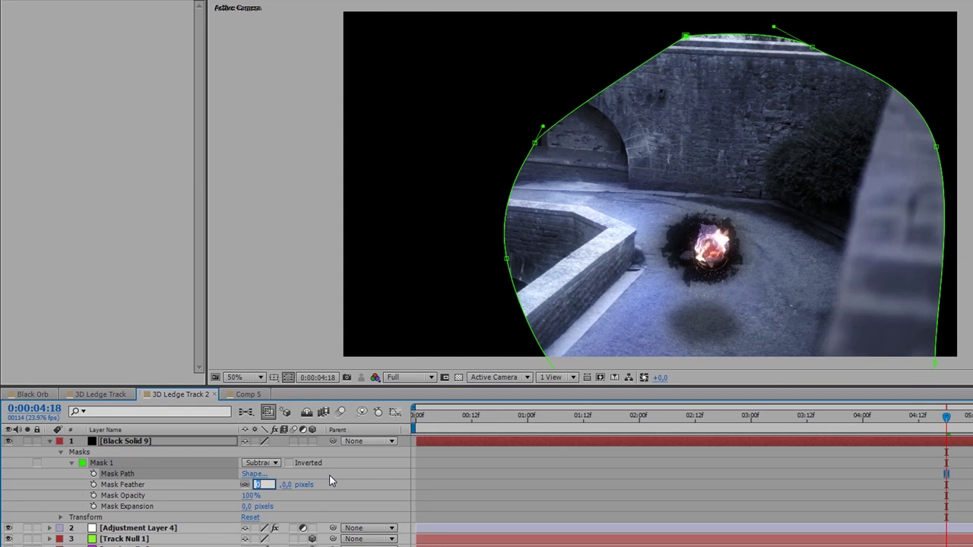
{"action": "type", "text": "300"}
{"action": "key", "text": "Return"}
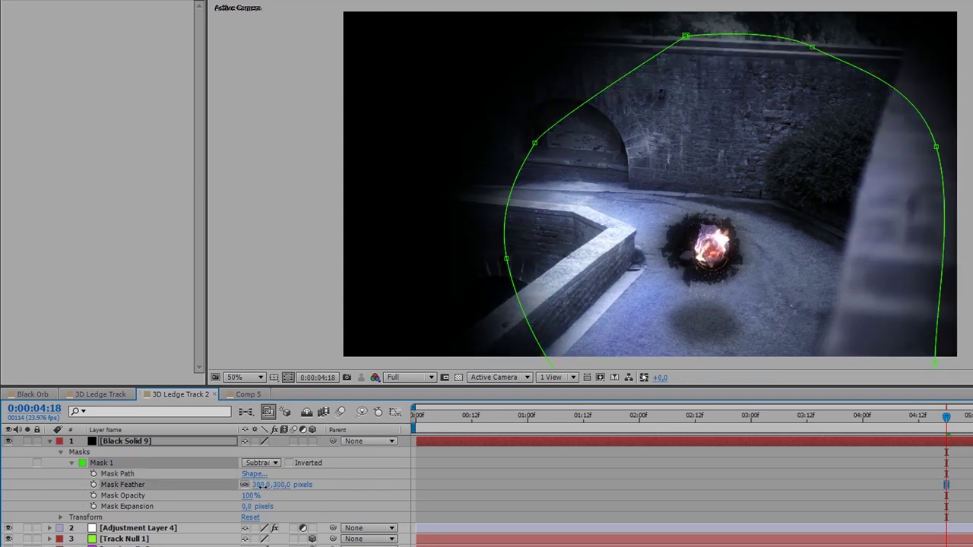
{"action": "left_click", "coordinate": [260, 485]}
{"action": "type", "text": "500"}
{"action": "key", "text": "Return"}
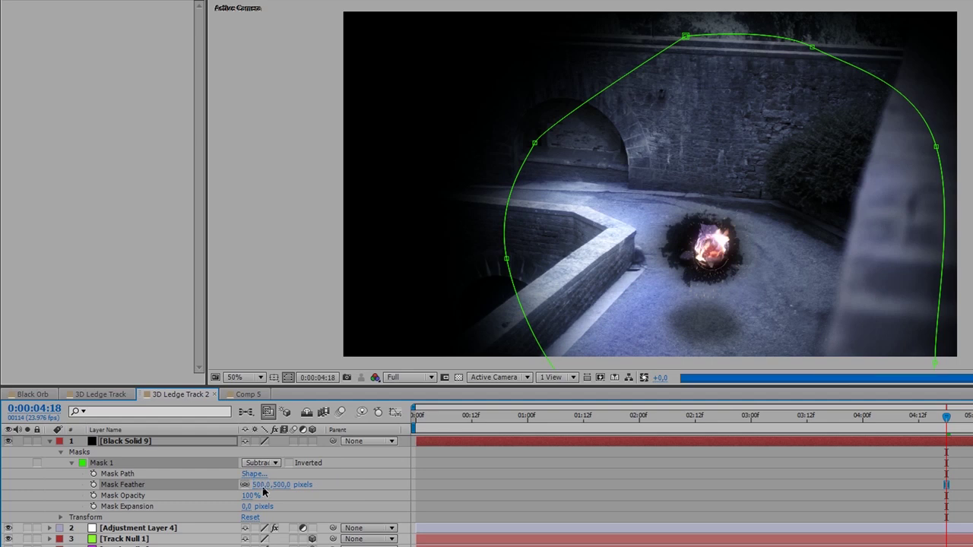
{"action": "left_click", "coordinate": [61, 518]}
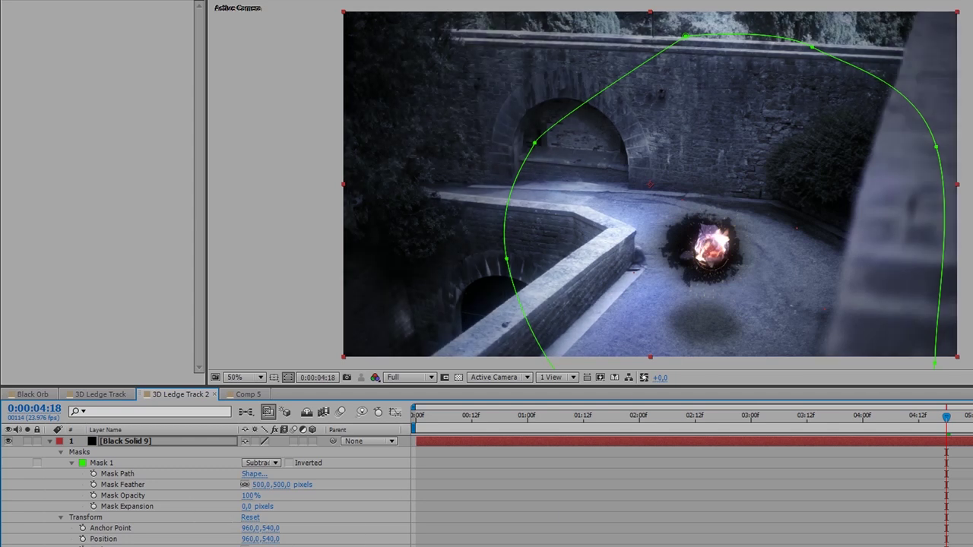
{"action": "left_click", "coordinate": [50, 442]}
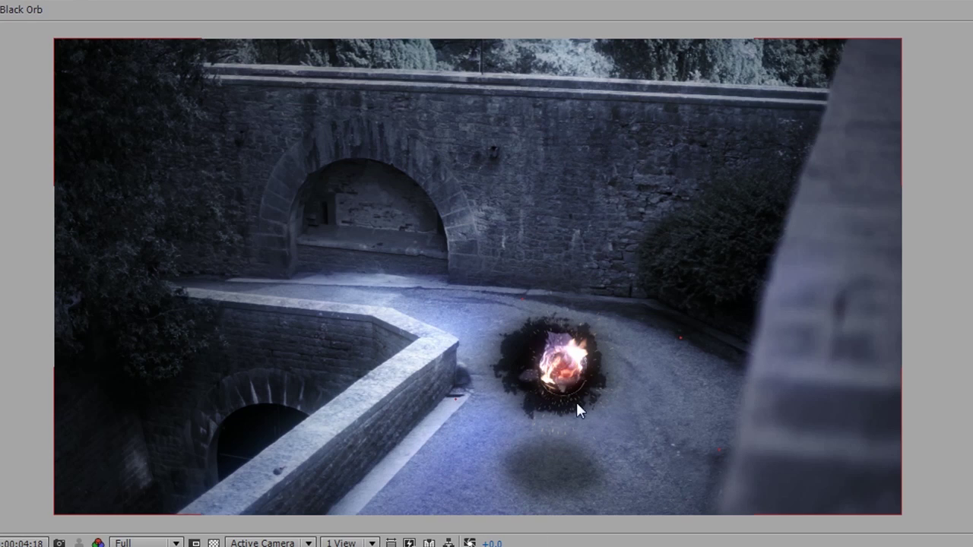
{"action": "key", "text": "KP_0"}
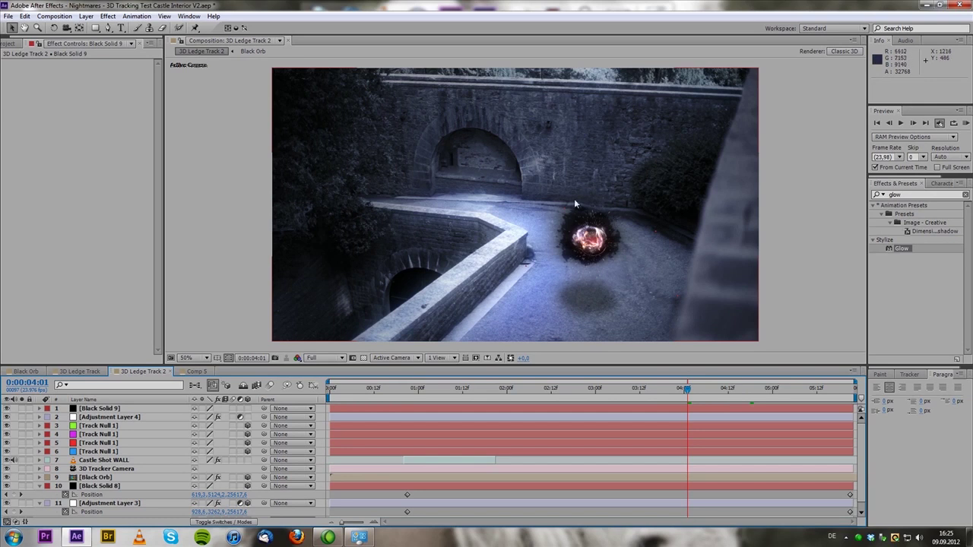
{"action": "left_click", "coordinate": [615, 396]}
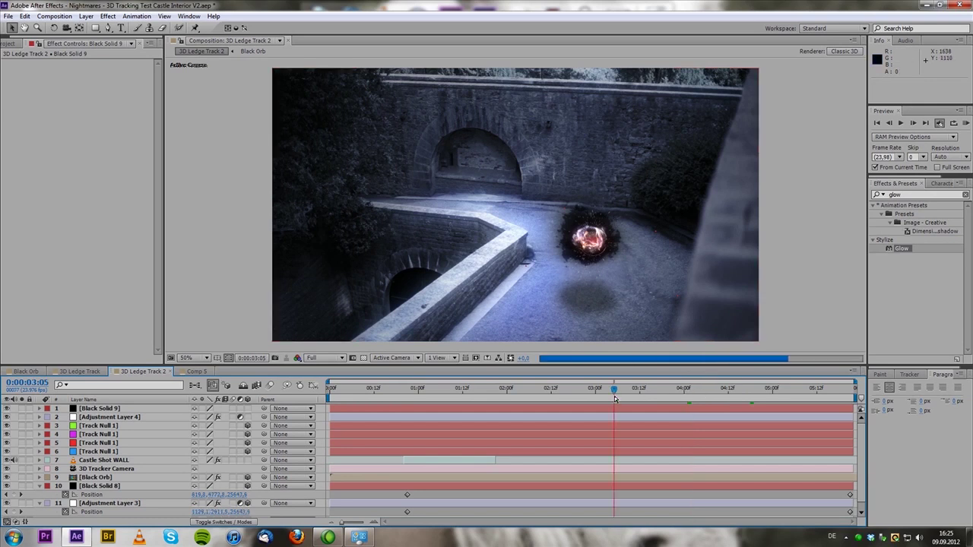
{"action": "left_click", "coordinate": [565, 396]}
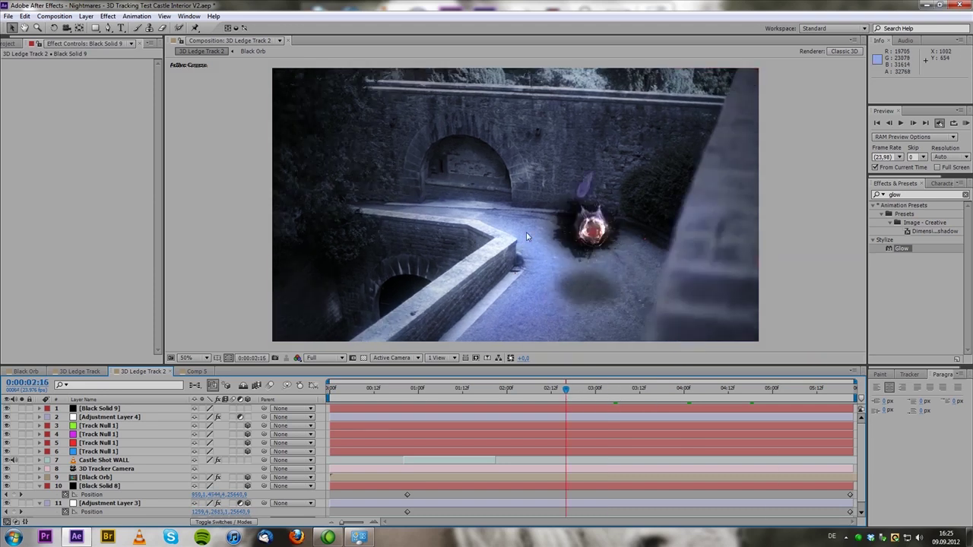
{"action": "left_click", "coordinate": [669, 398]}
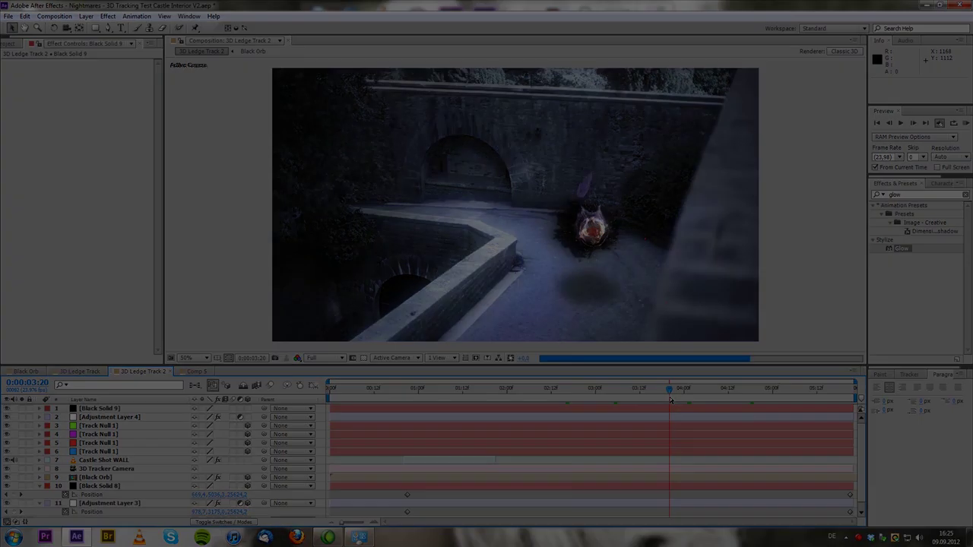